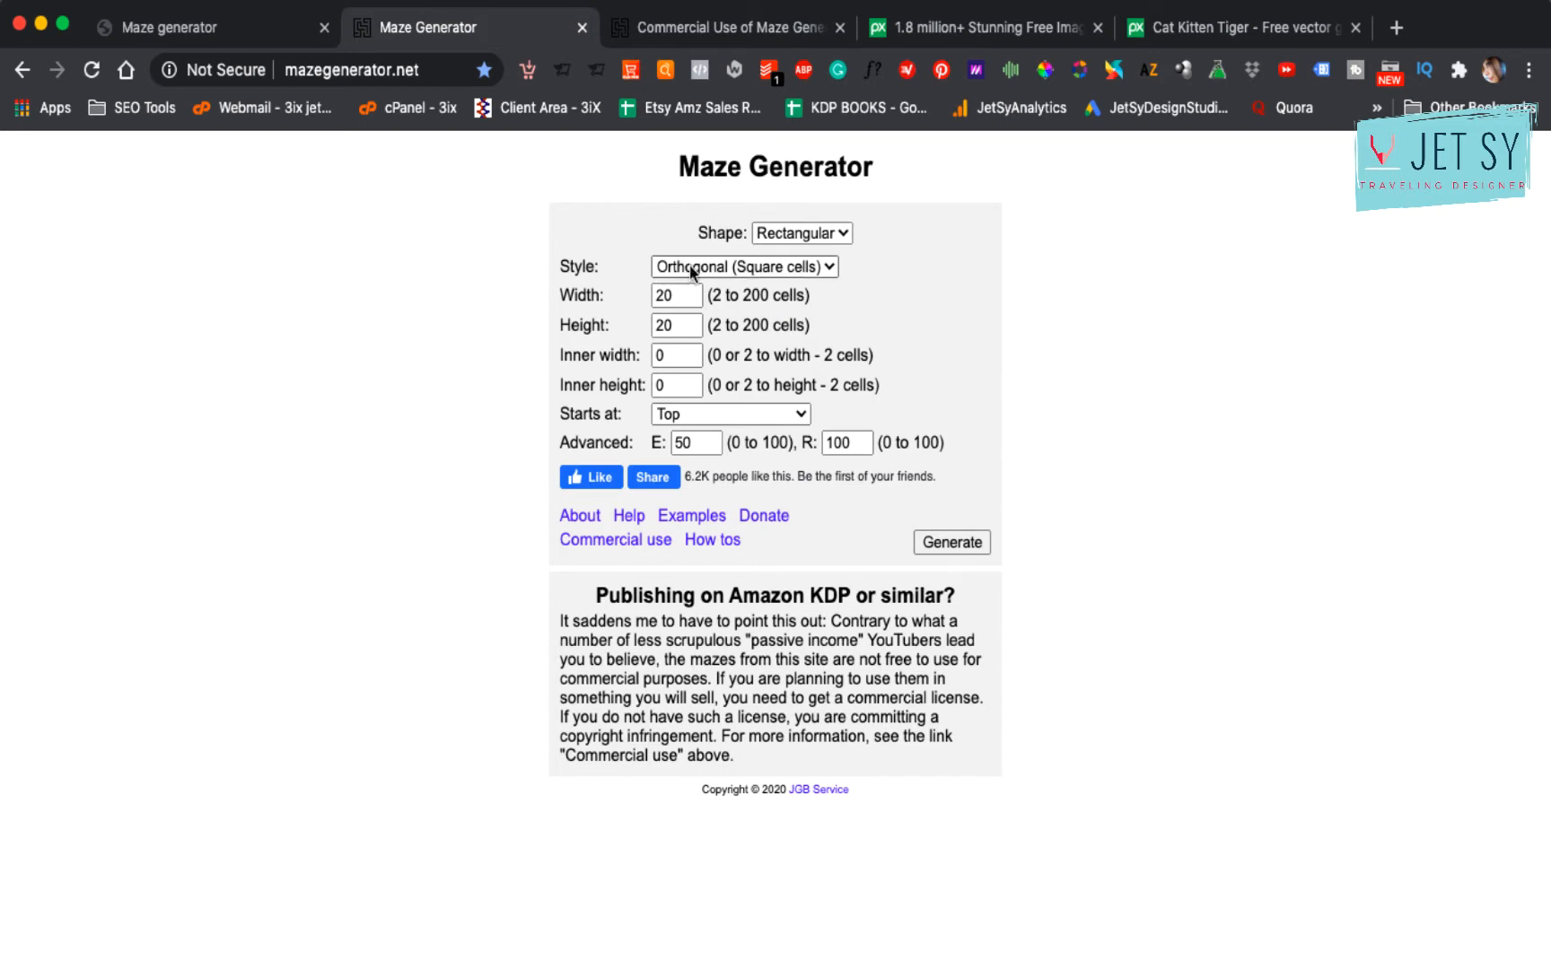
Step: Check the maze style options and open the commercial-use page to review the licence types and prices
click(704, 266)
click(985, 262)
click(821, 35)
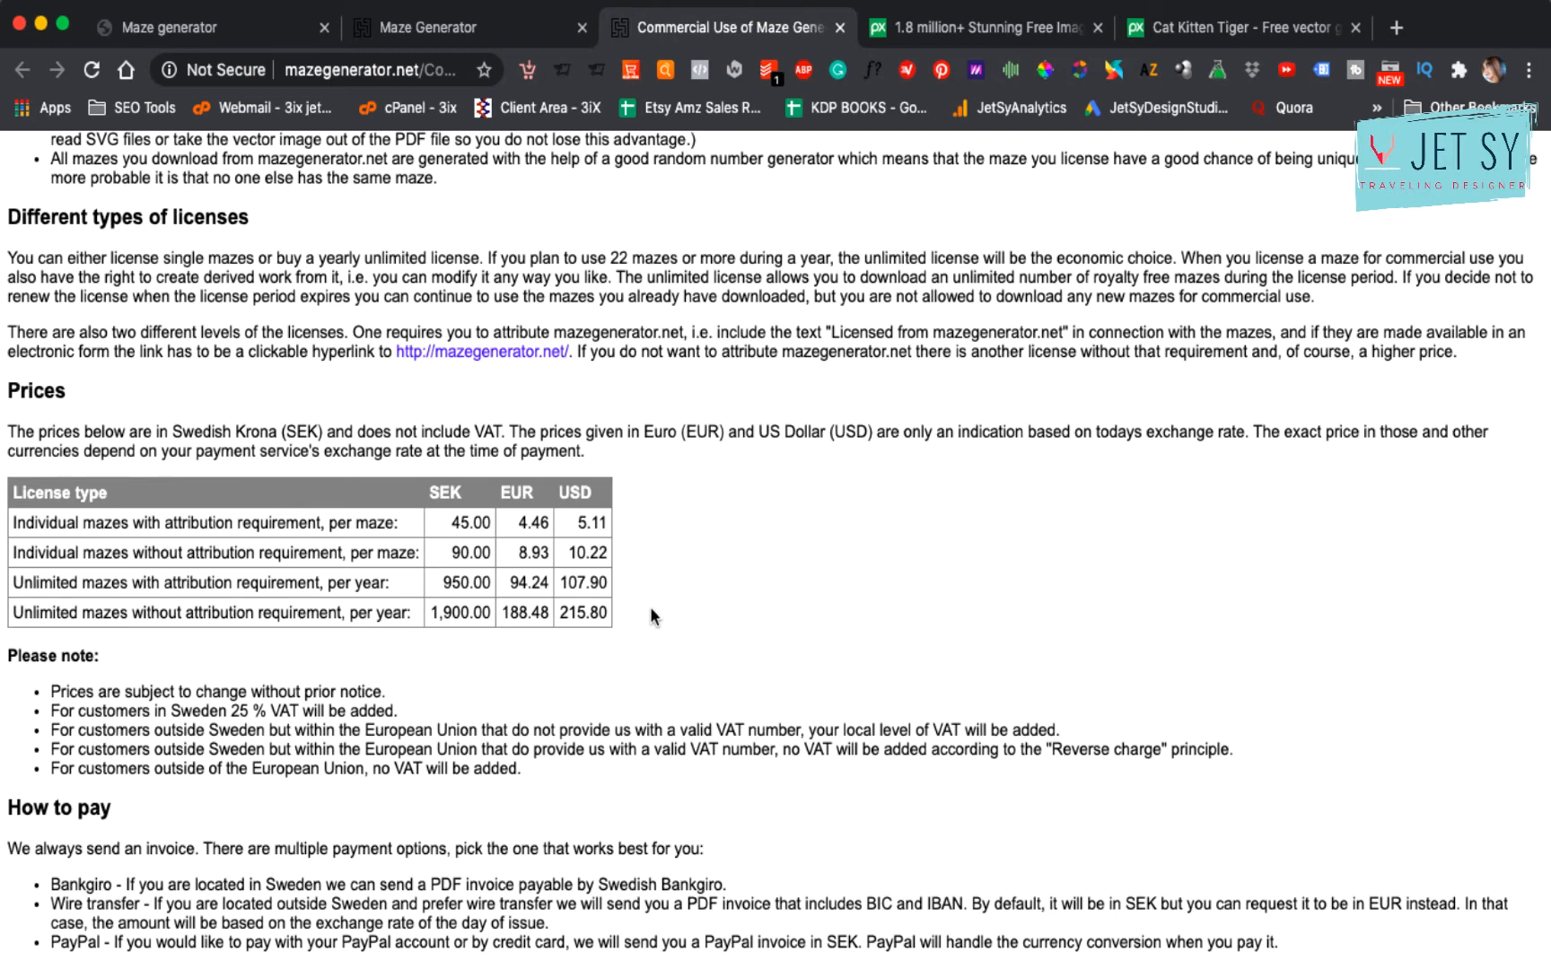
Step: Switch to the keesiemeijer GitHub maze generator and generate a maze with 10 columns and 10 rows
click(245, 31)
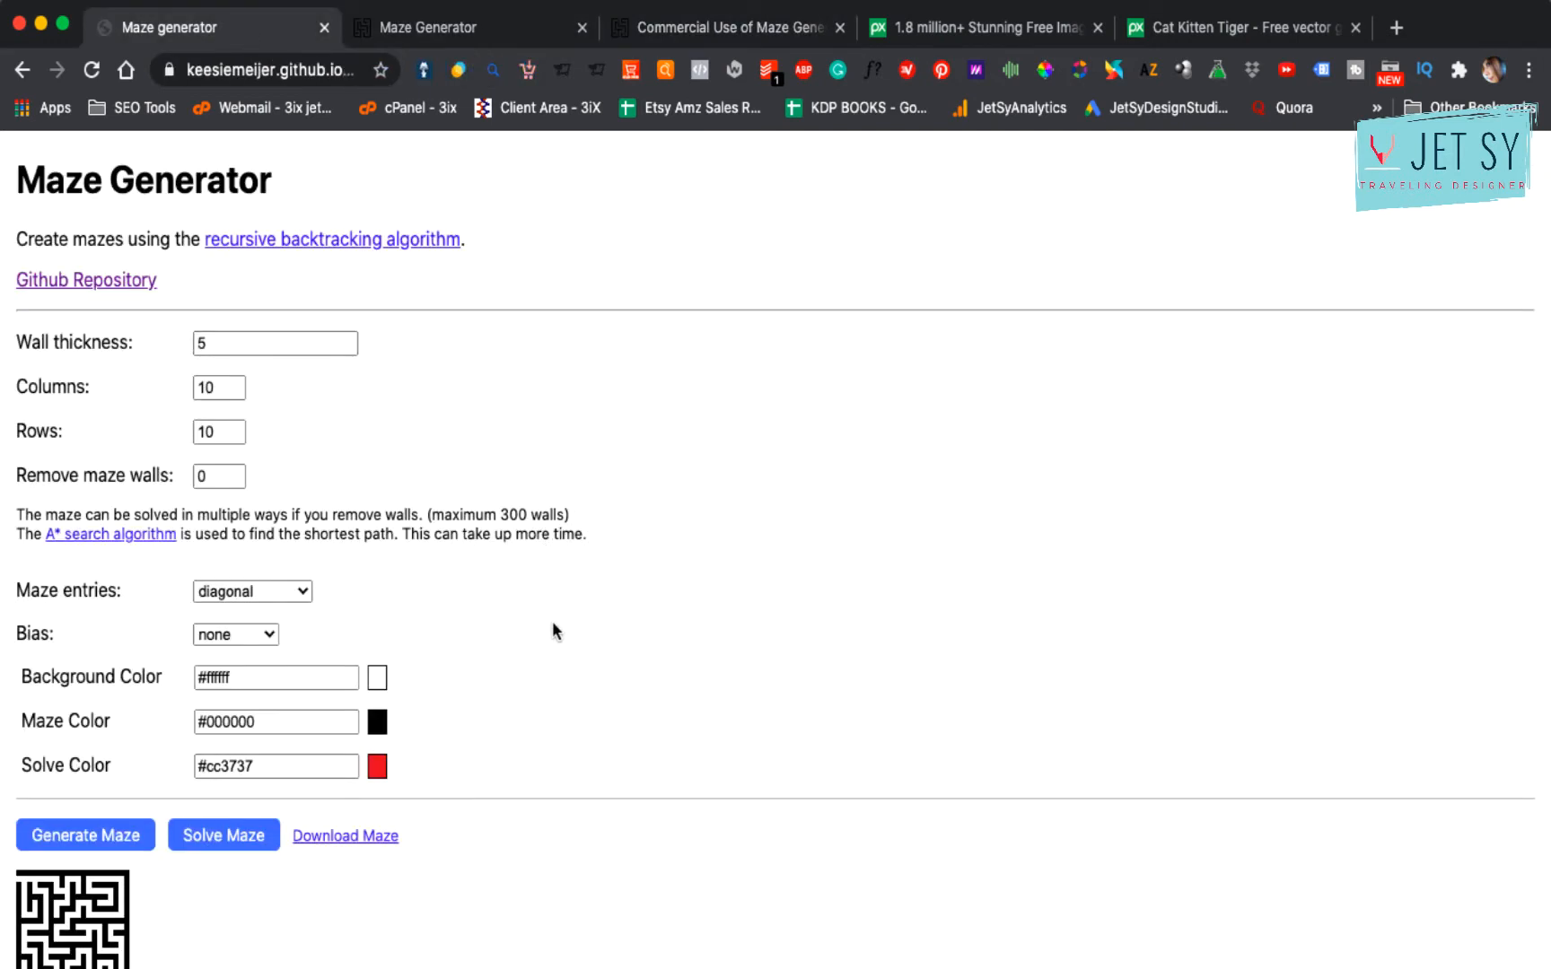
click(132, 834)
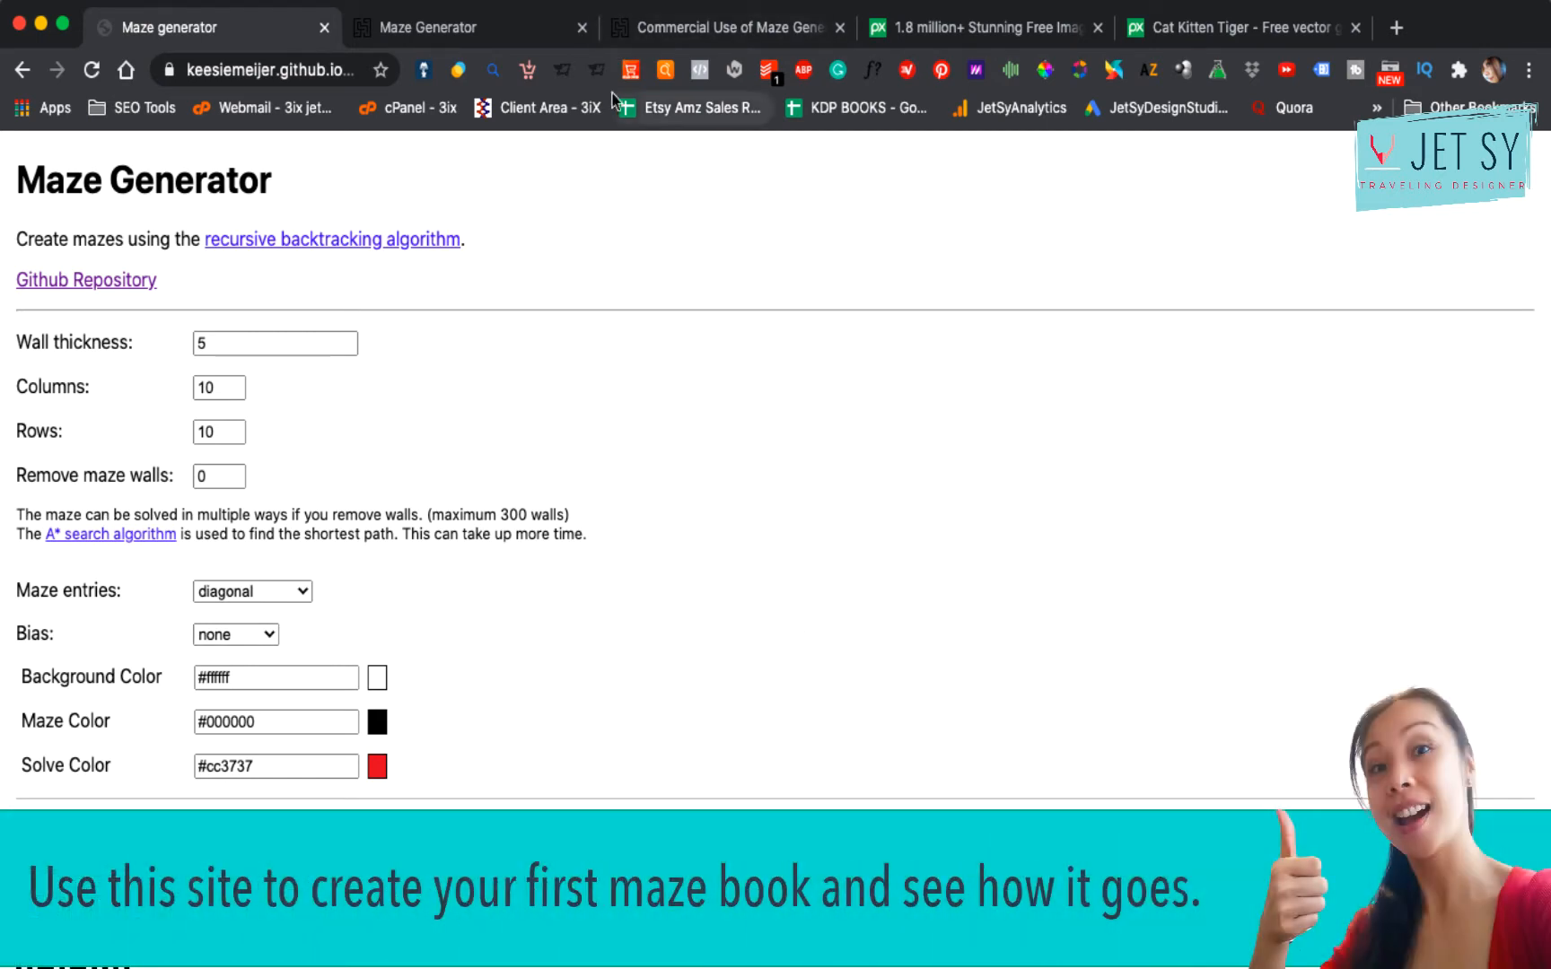
Step: Return to mazegenerator.net, set the maze shape to Hexagonal and generate the maze
click(561, 35)
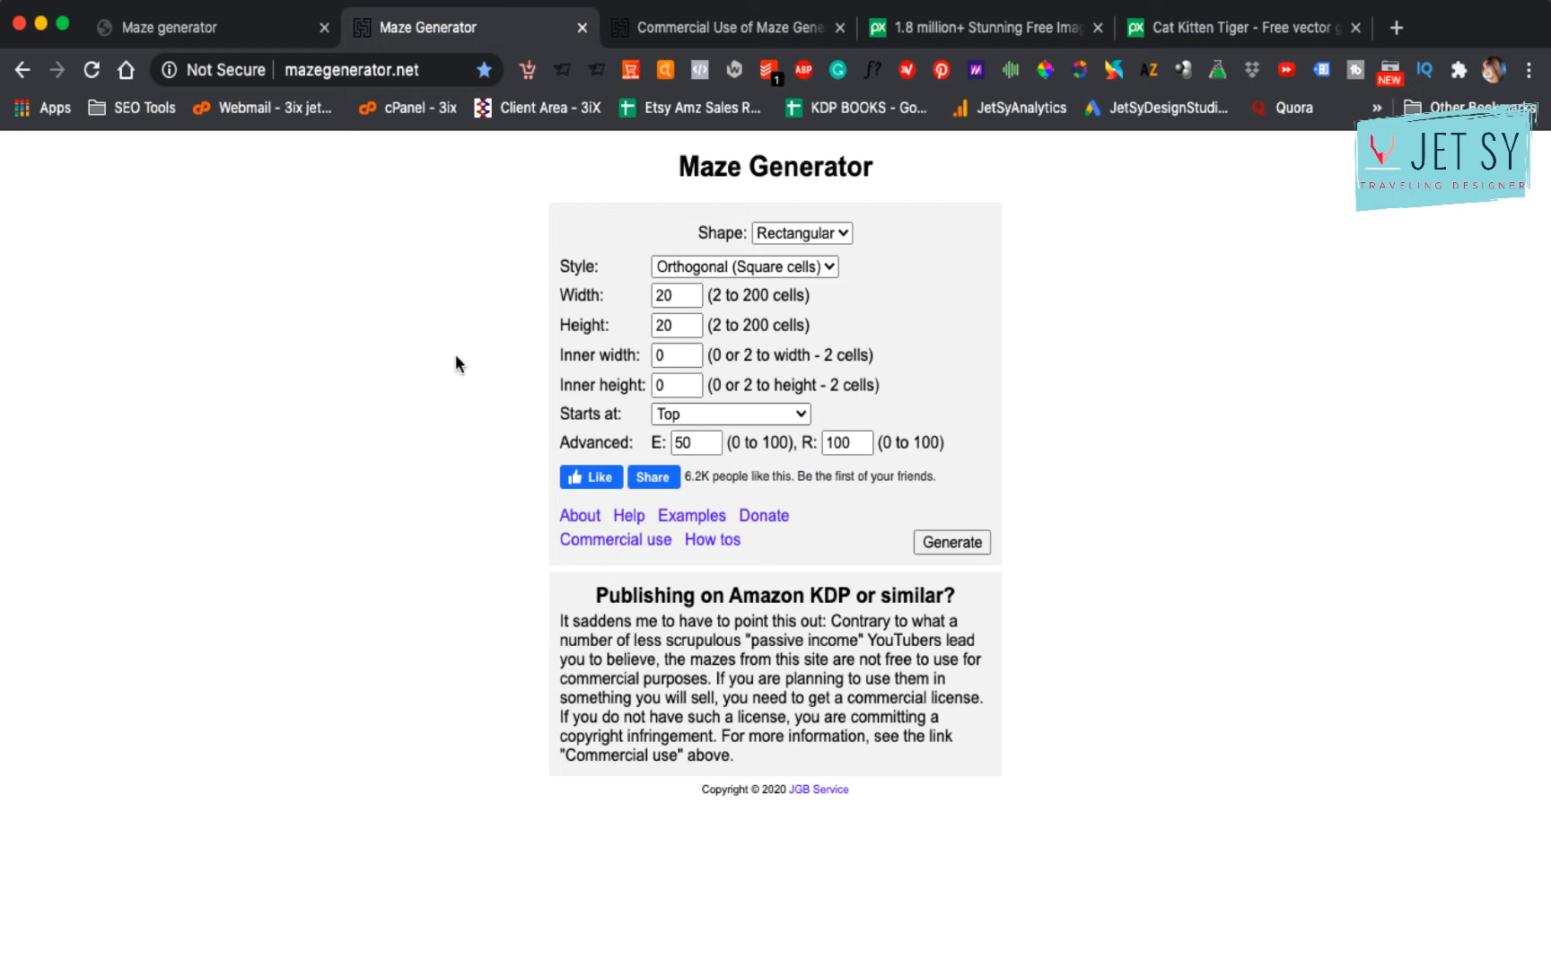
click(843, 235)
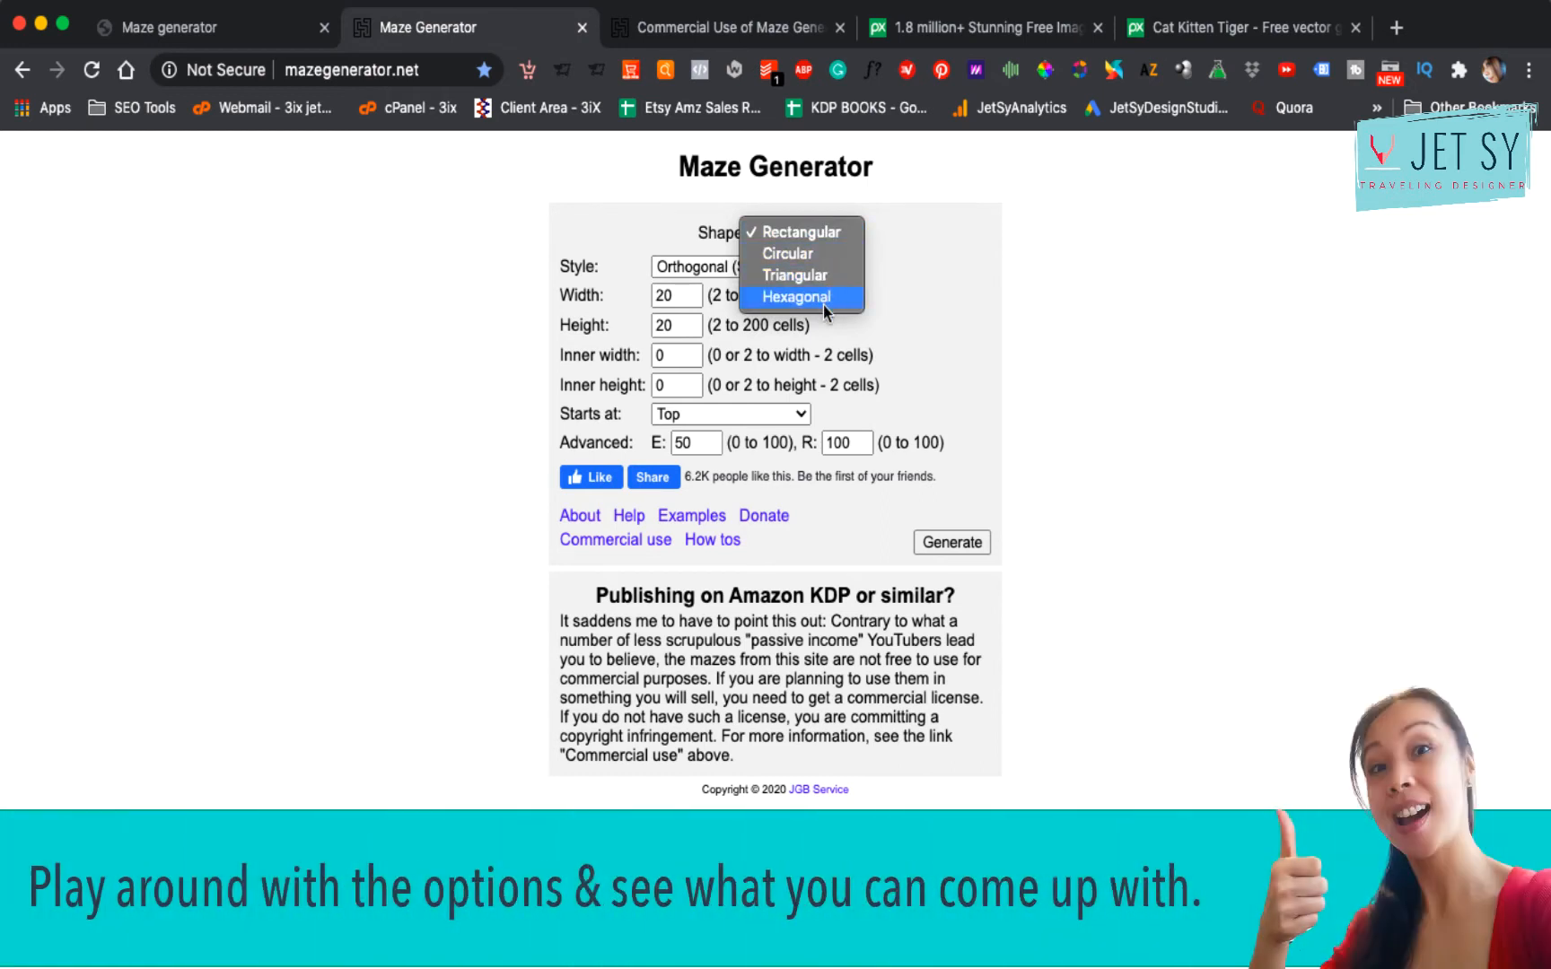
click(823, 305)
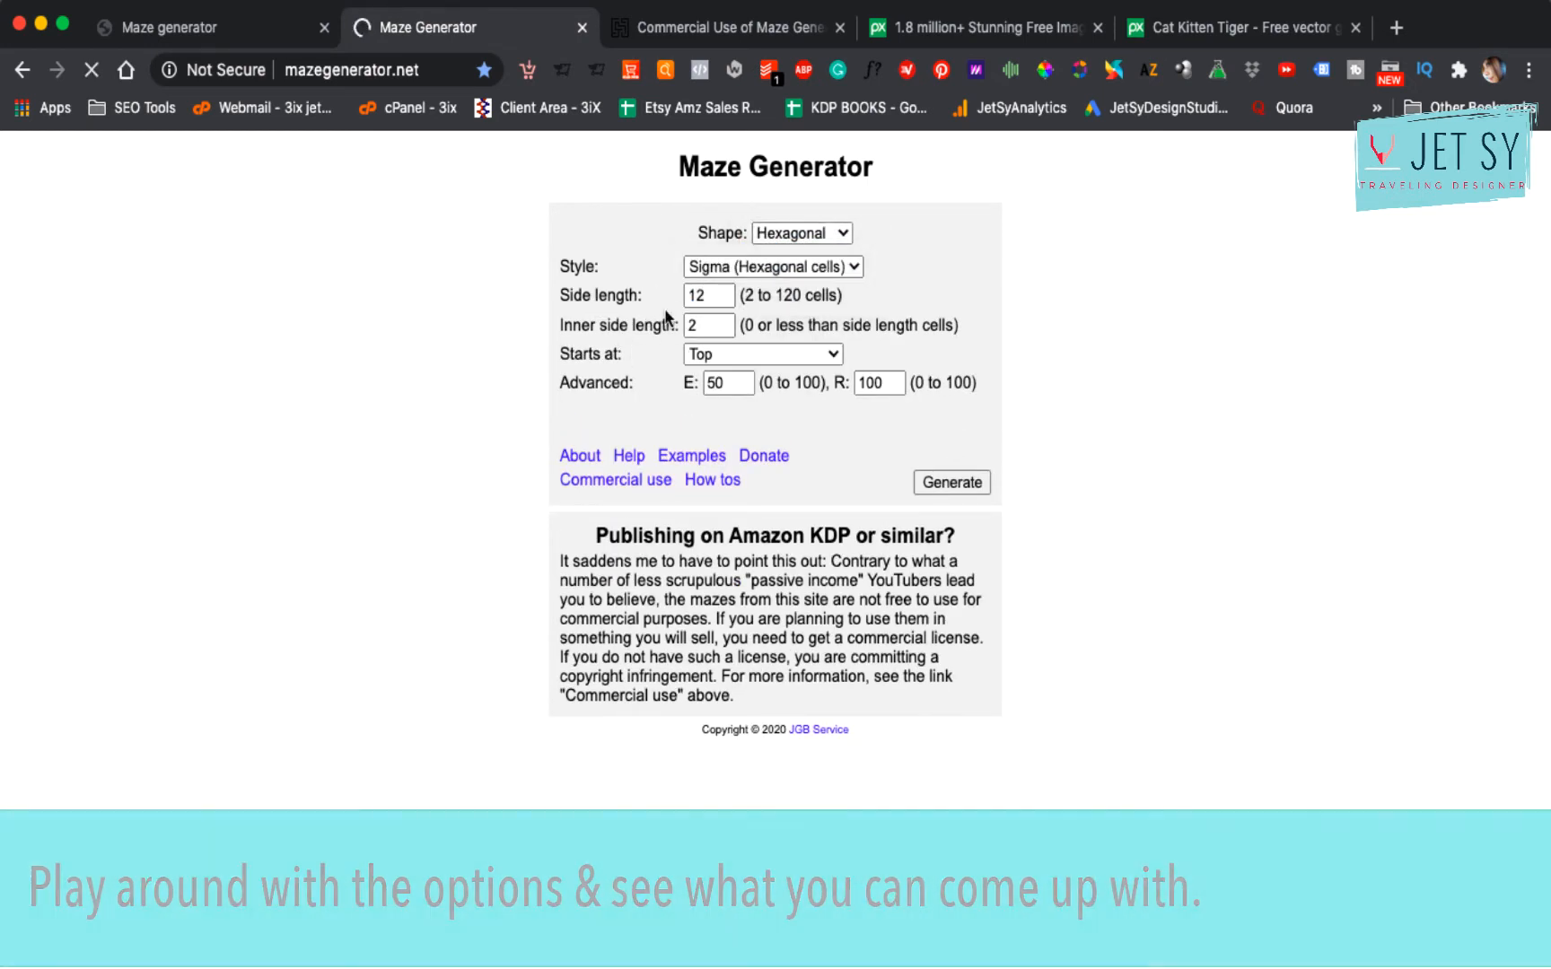
click(951, 483)
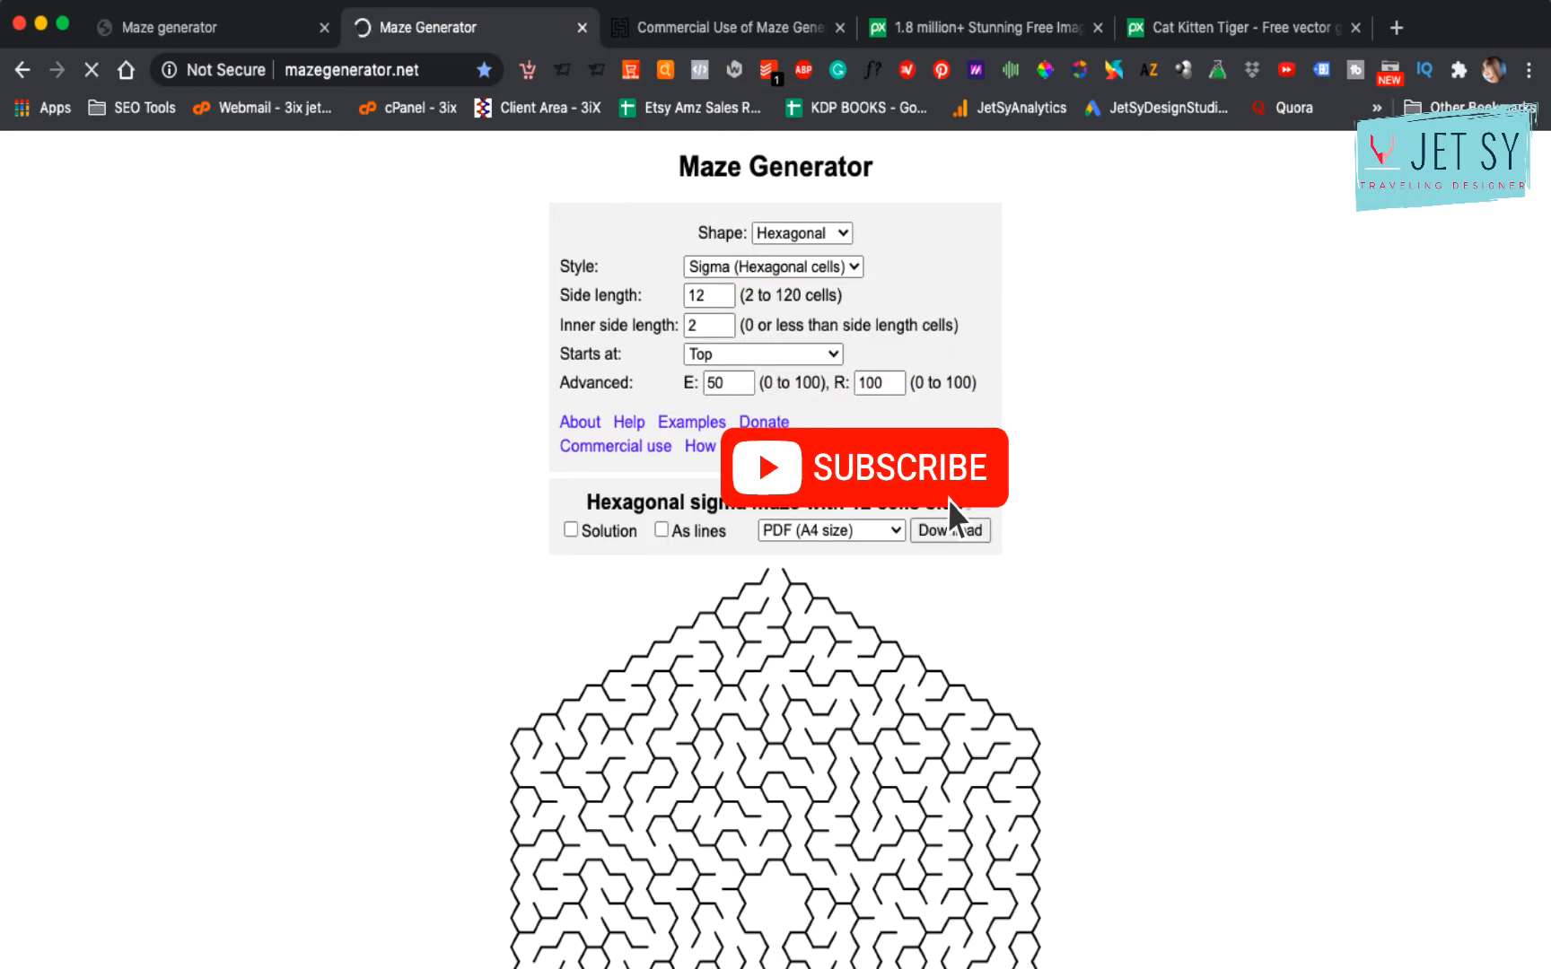
scroll(1146, 715, down, 5)
scroll(1143, 717, up, 5)
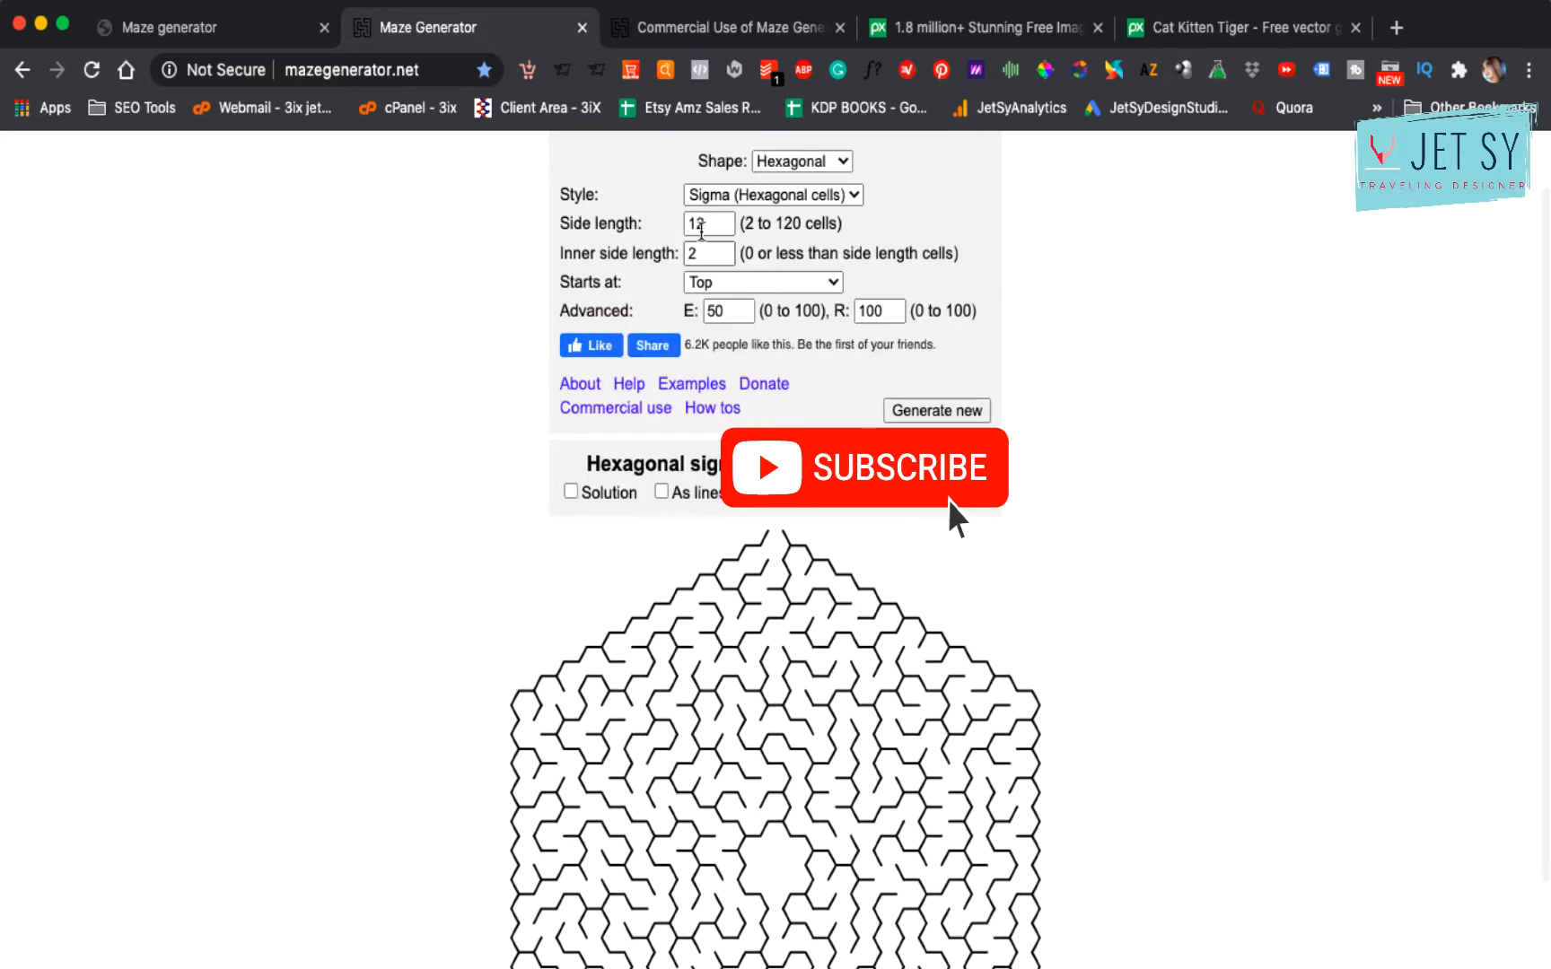
Step: Set the hexagonal maze's side length to 10 and inner side length to 8, and generate a new maze
double_click(709, 225)
text(10)
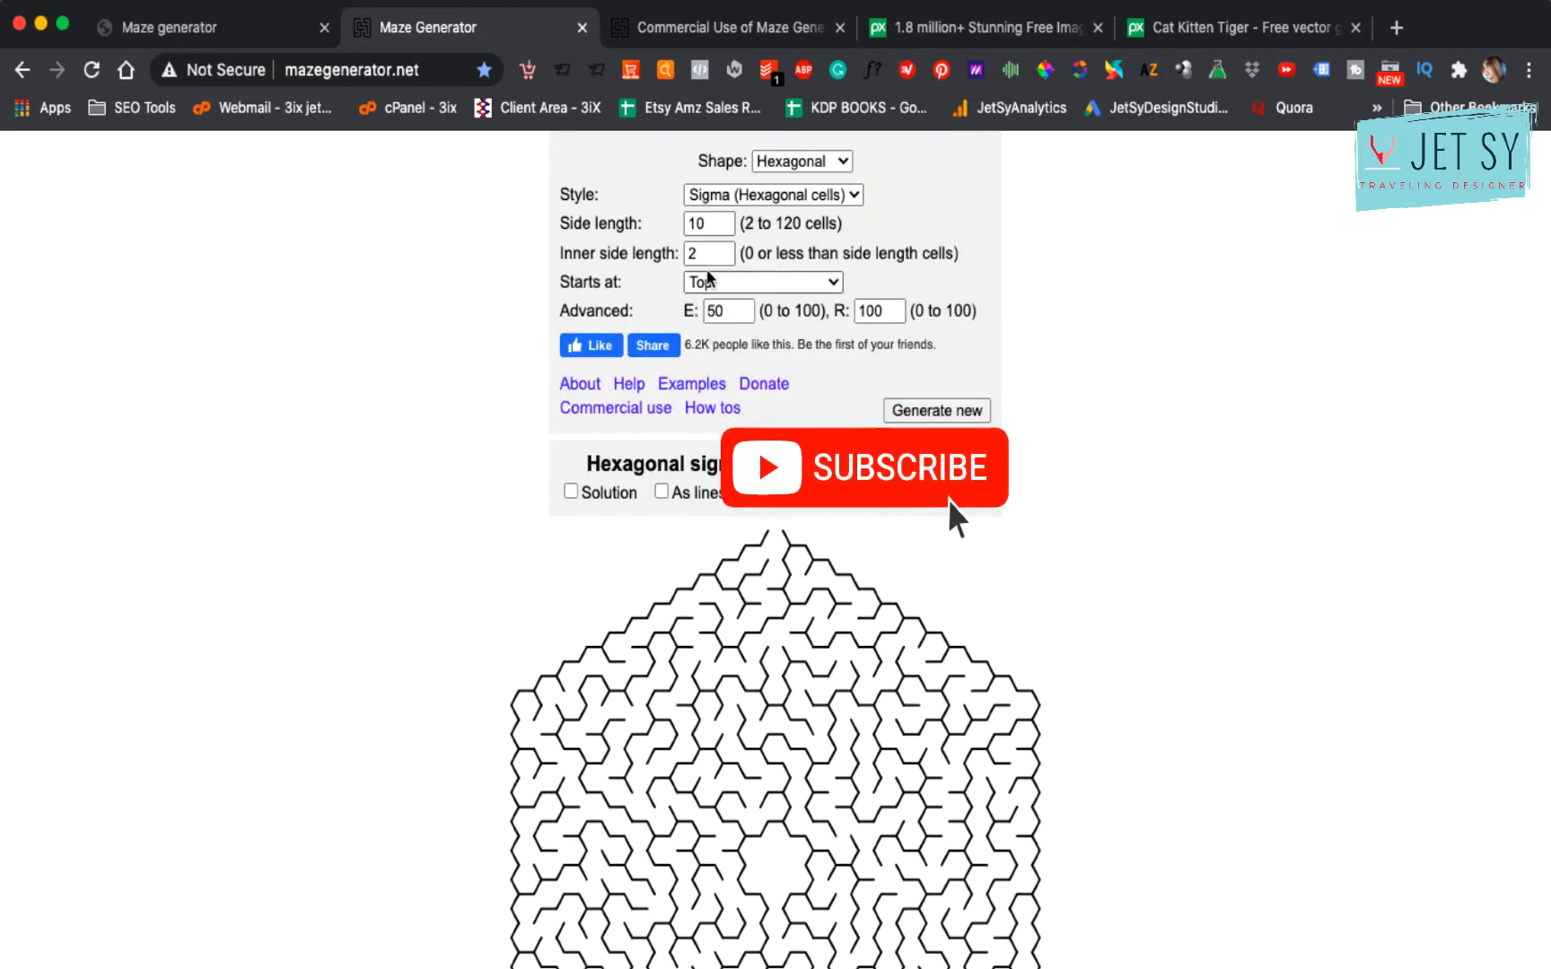
double_click(711, 257)
text(8)
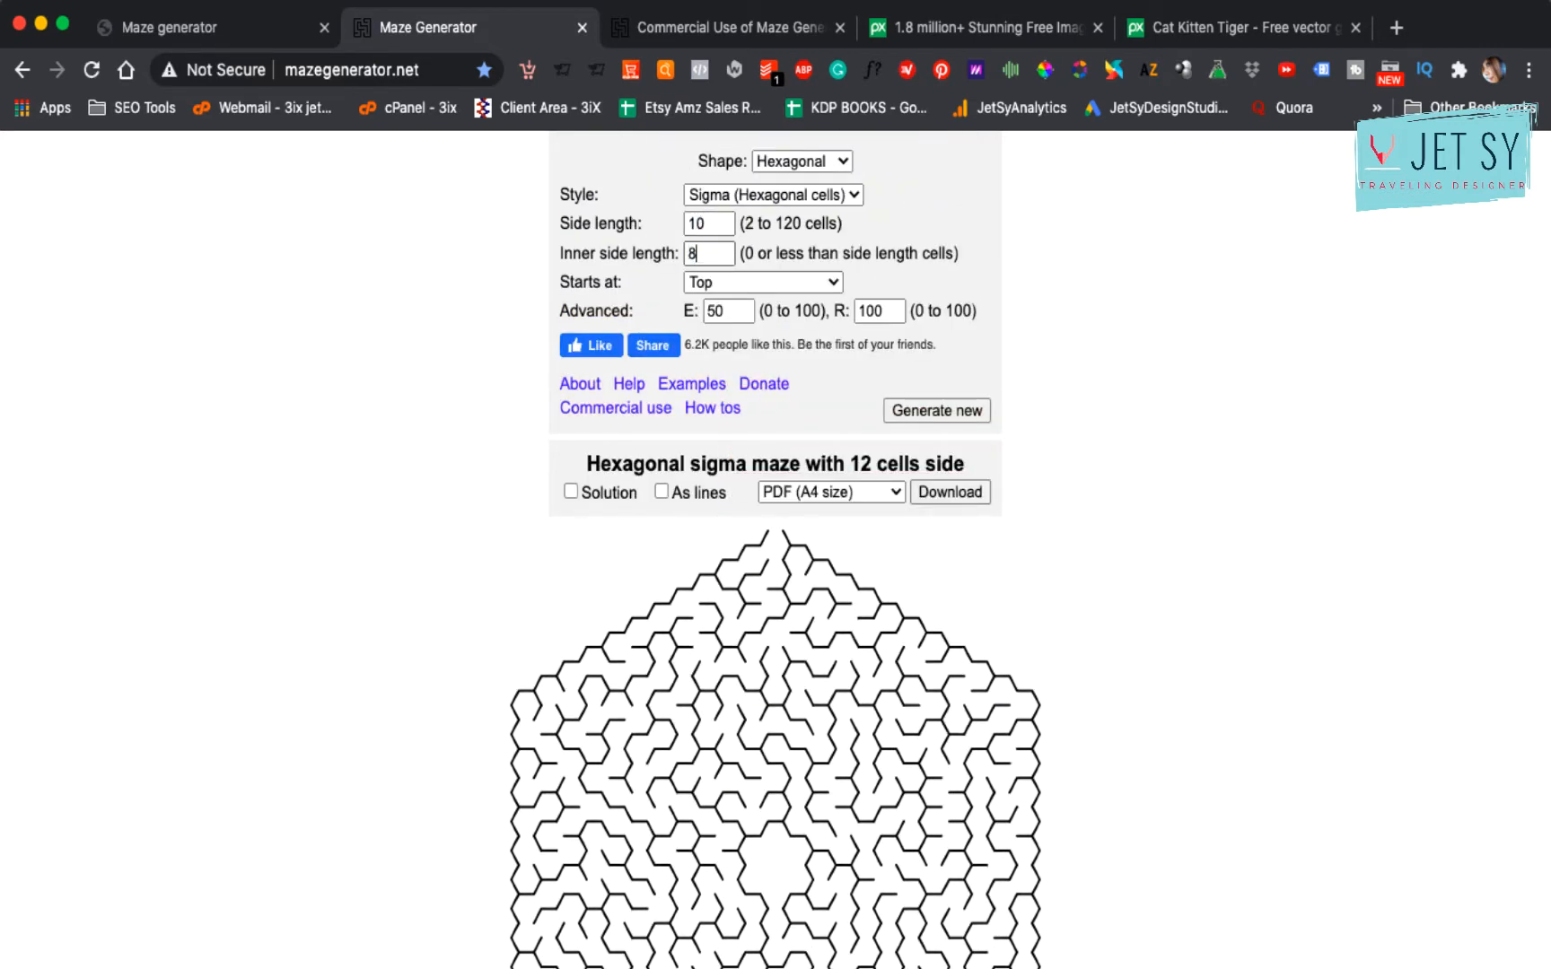
click(965, 415)
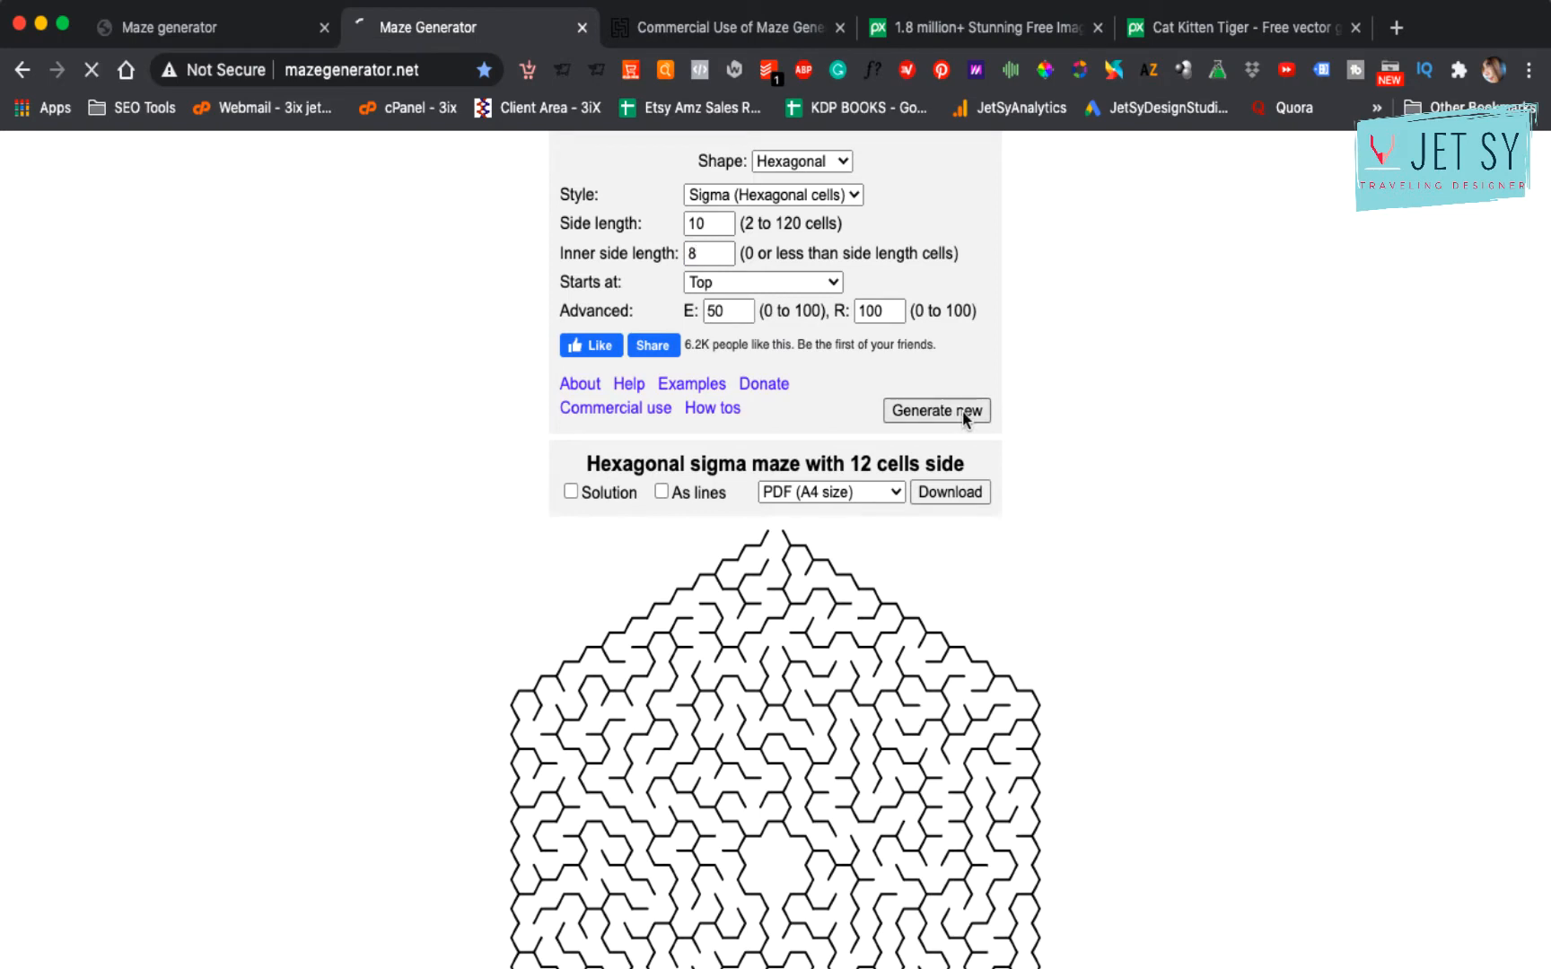
scroll(1074, 648, down, 3)
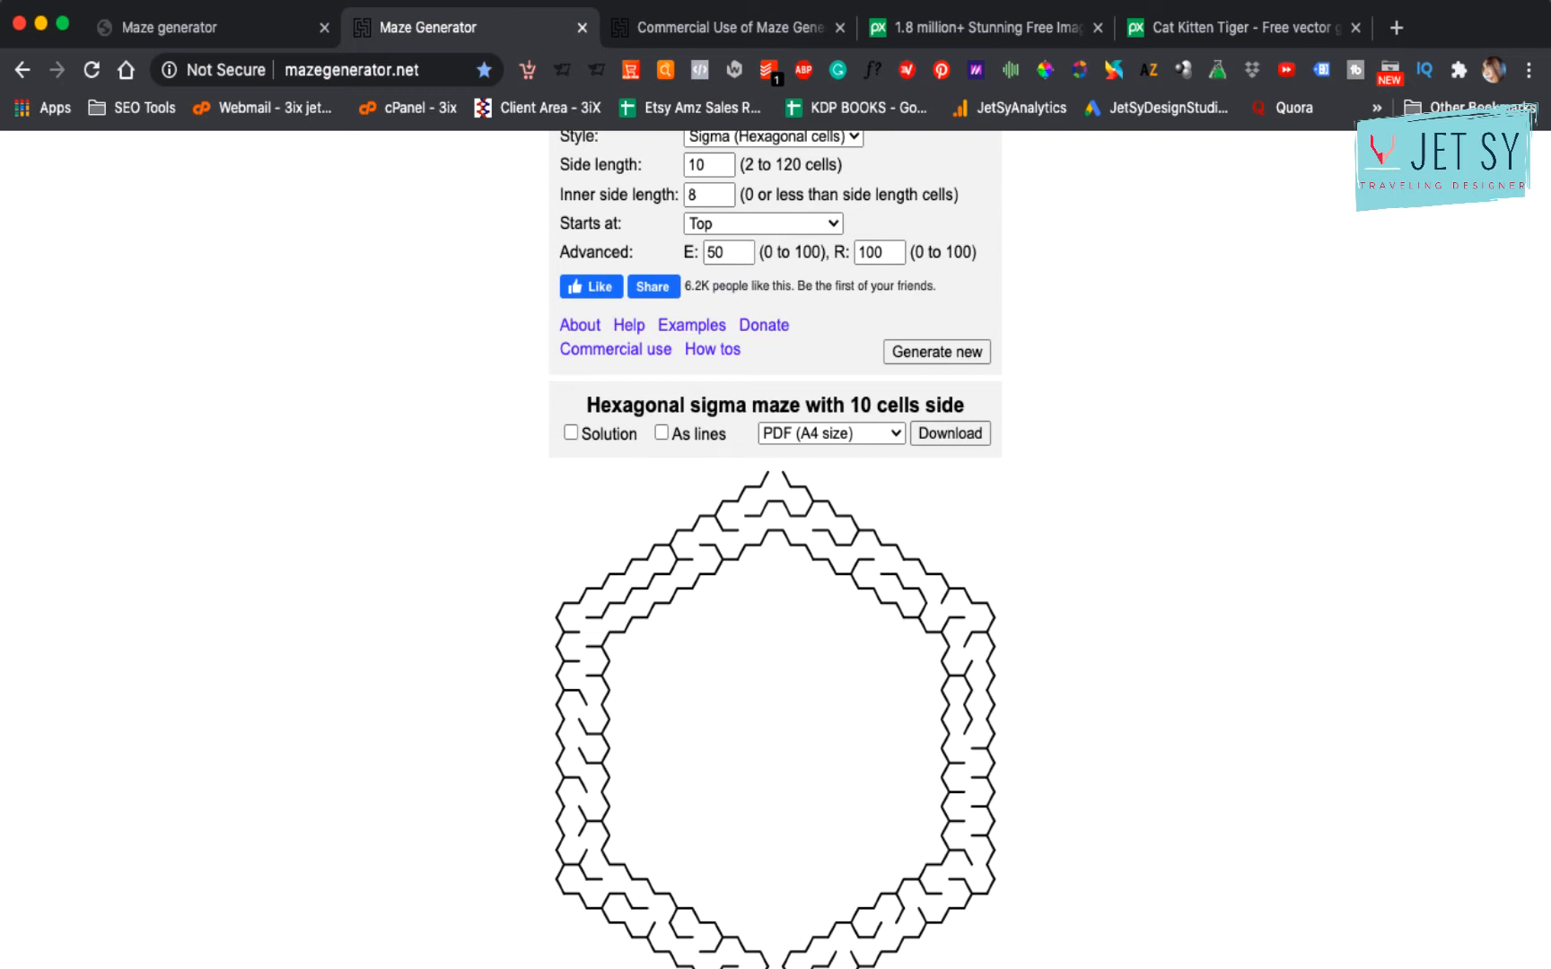
Step: Download the hexagonal maze in PNG format without the solution
click(895, 435)
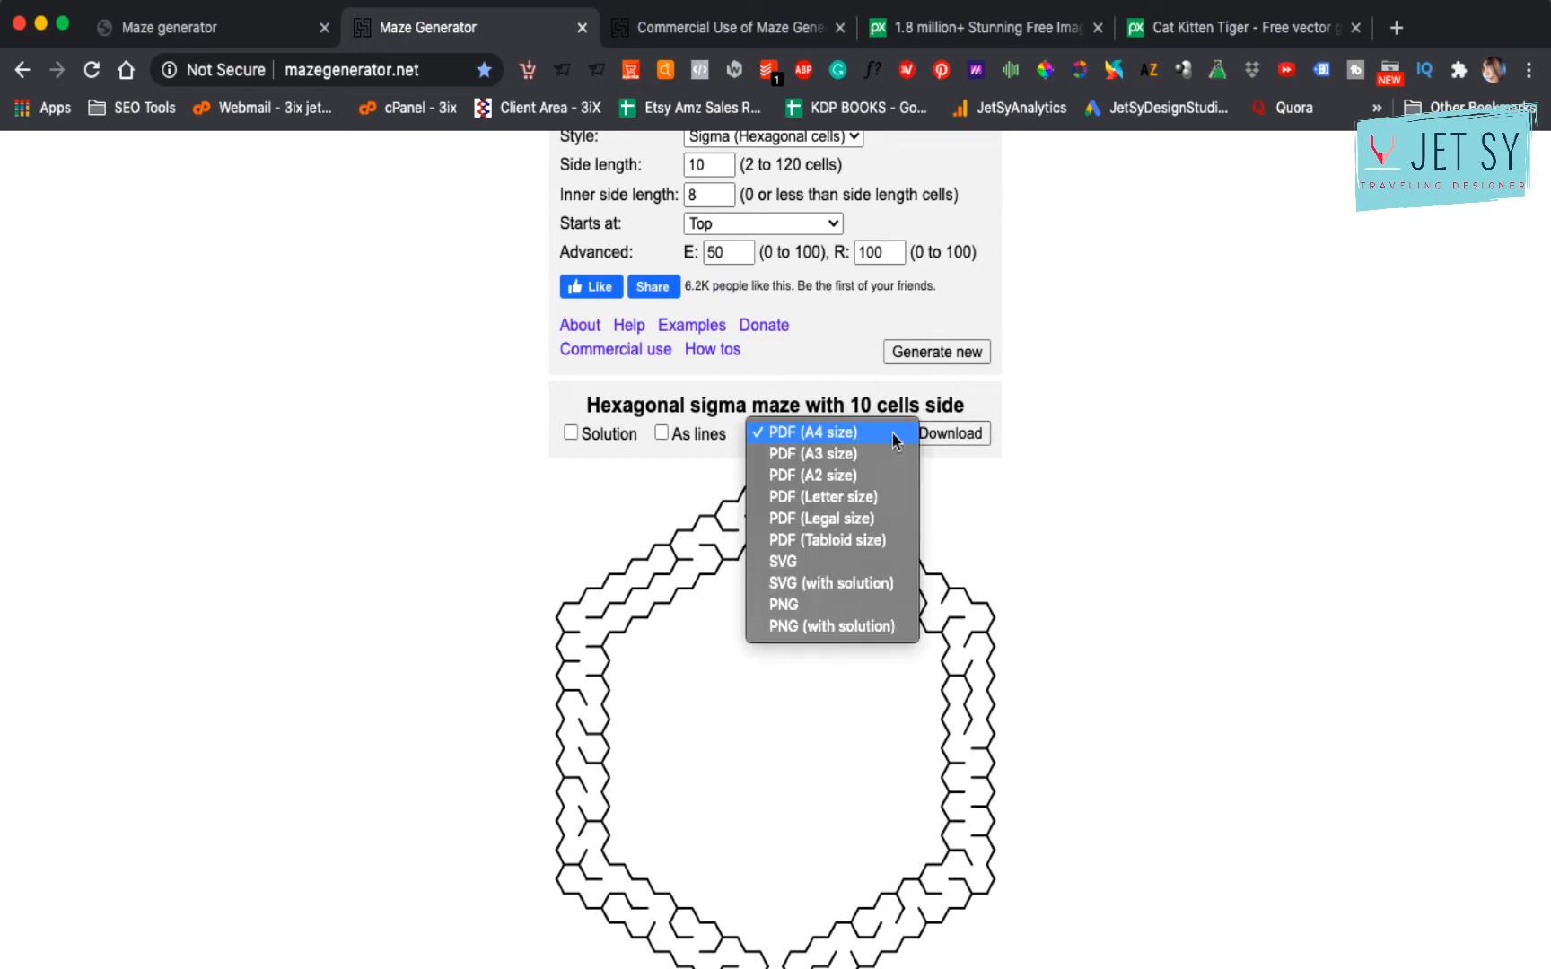
click(811, 606)
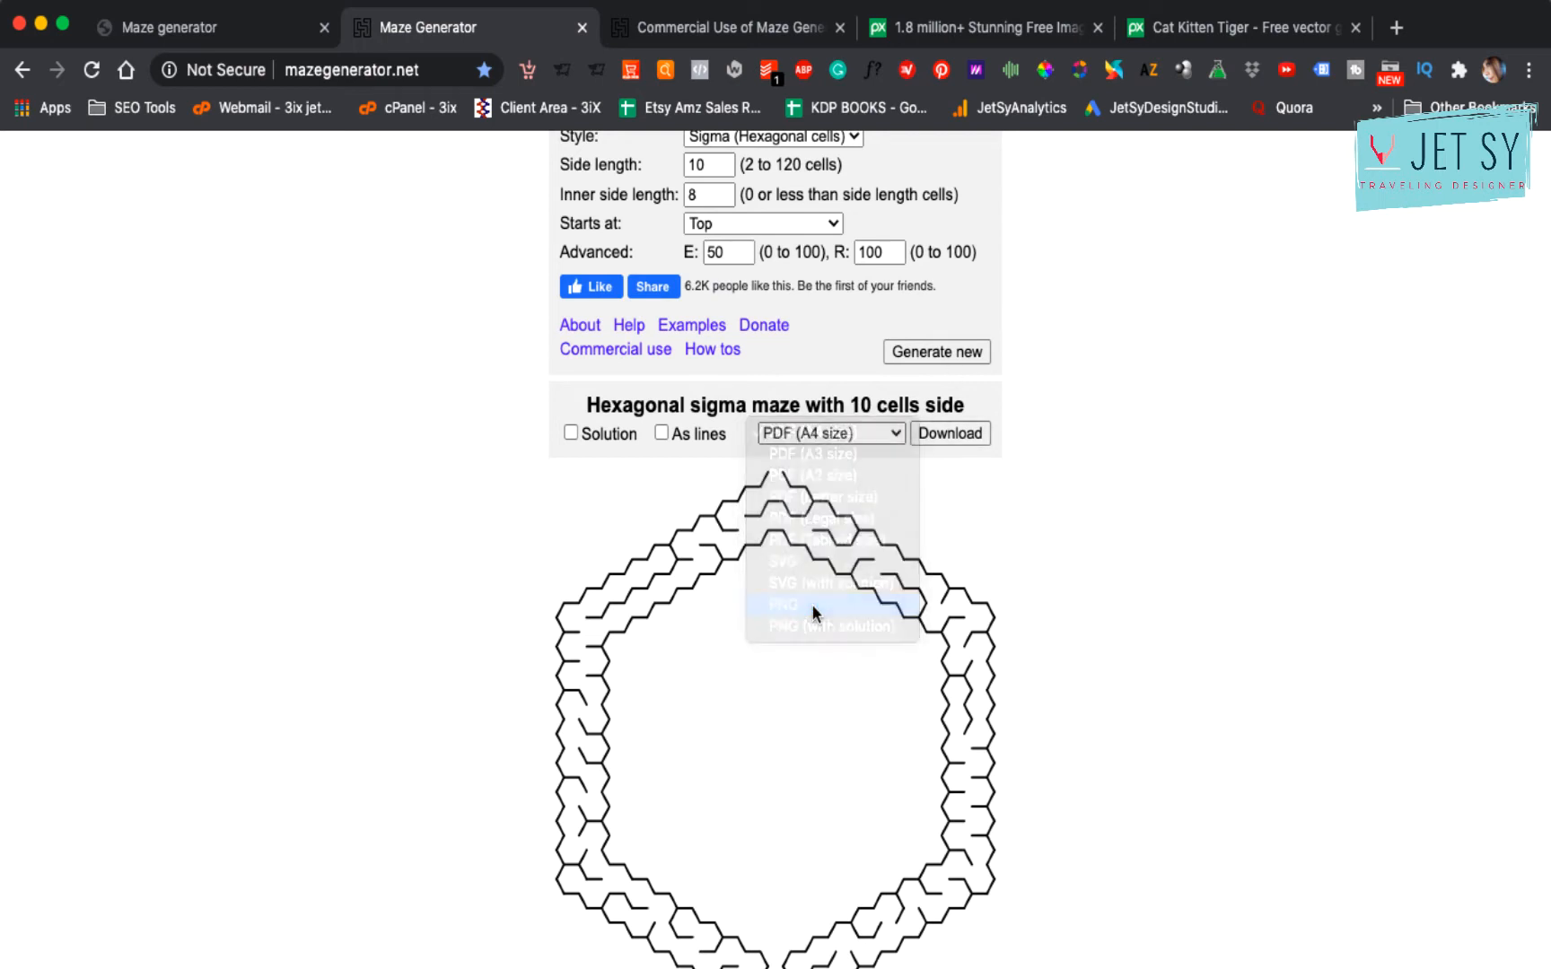
click(937, 435)
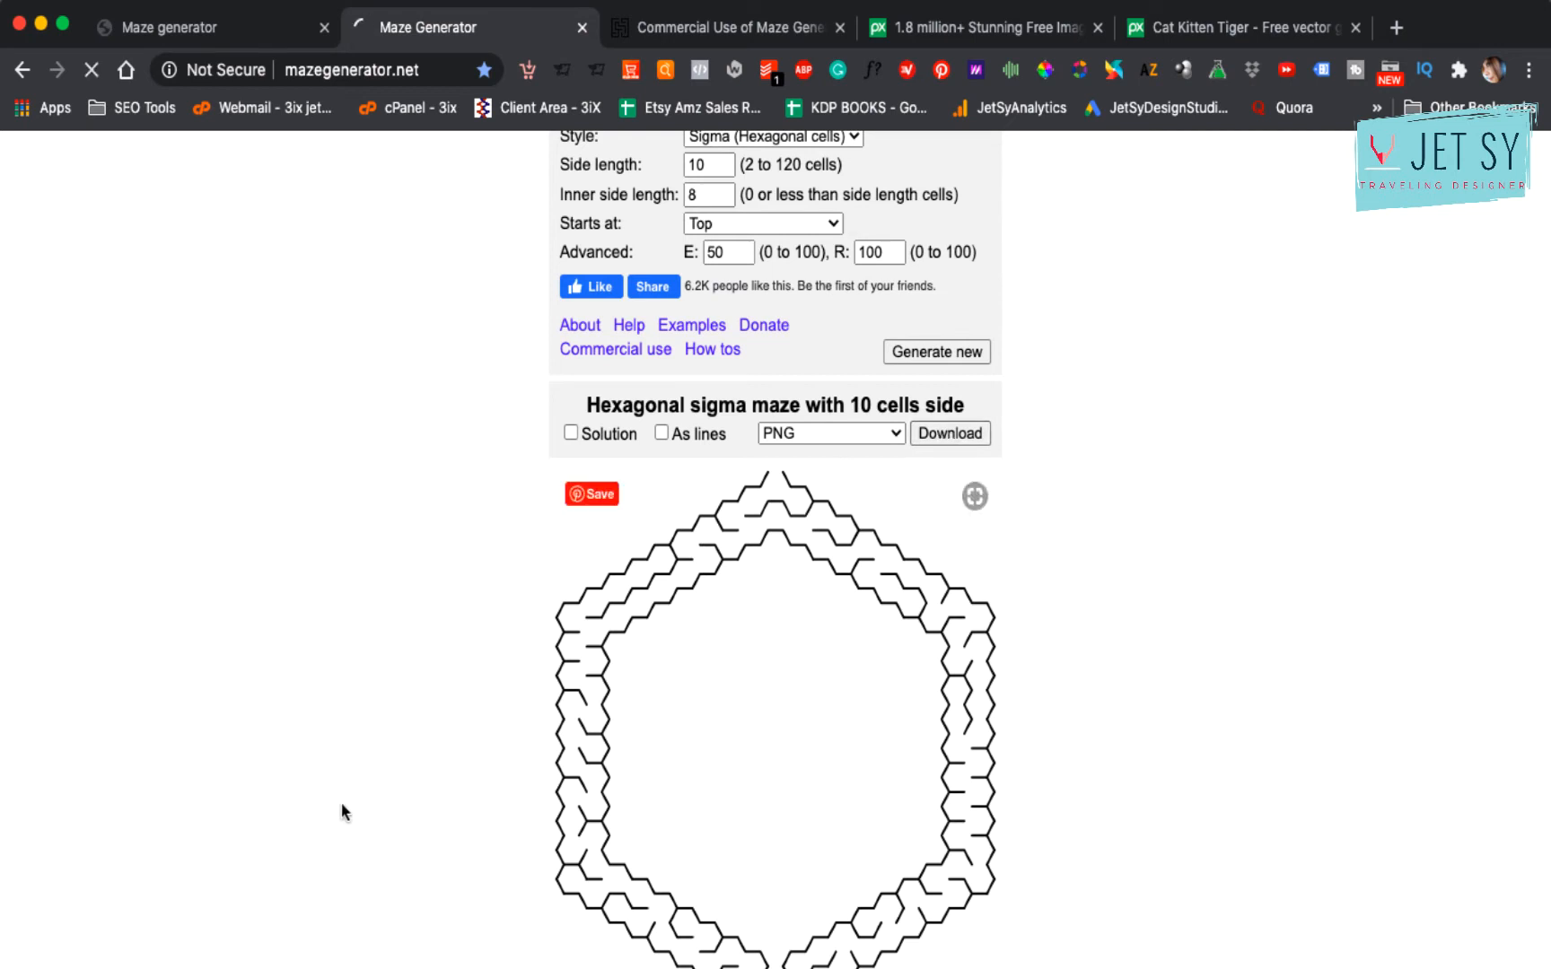
Step: Show the maze's solution and download the maze in the PNG (with solution) format
click(592, 436)
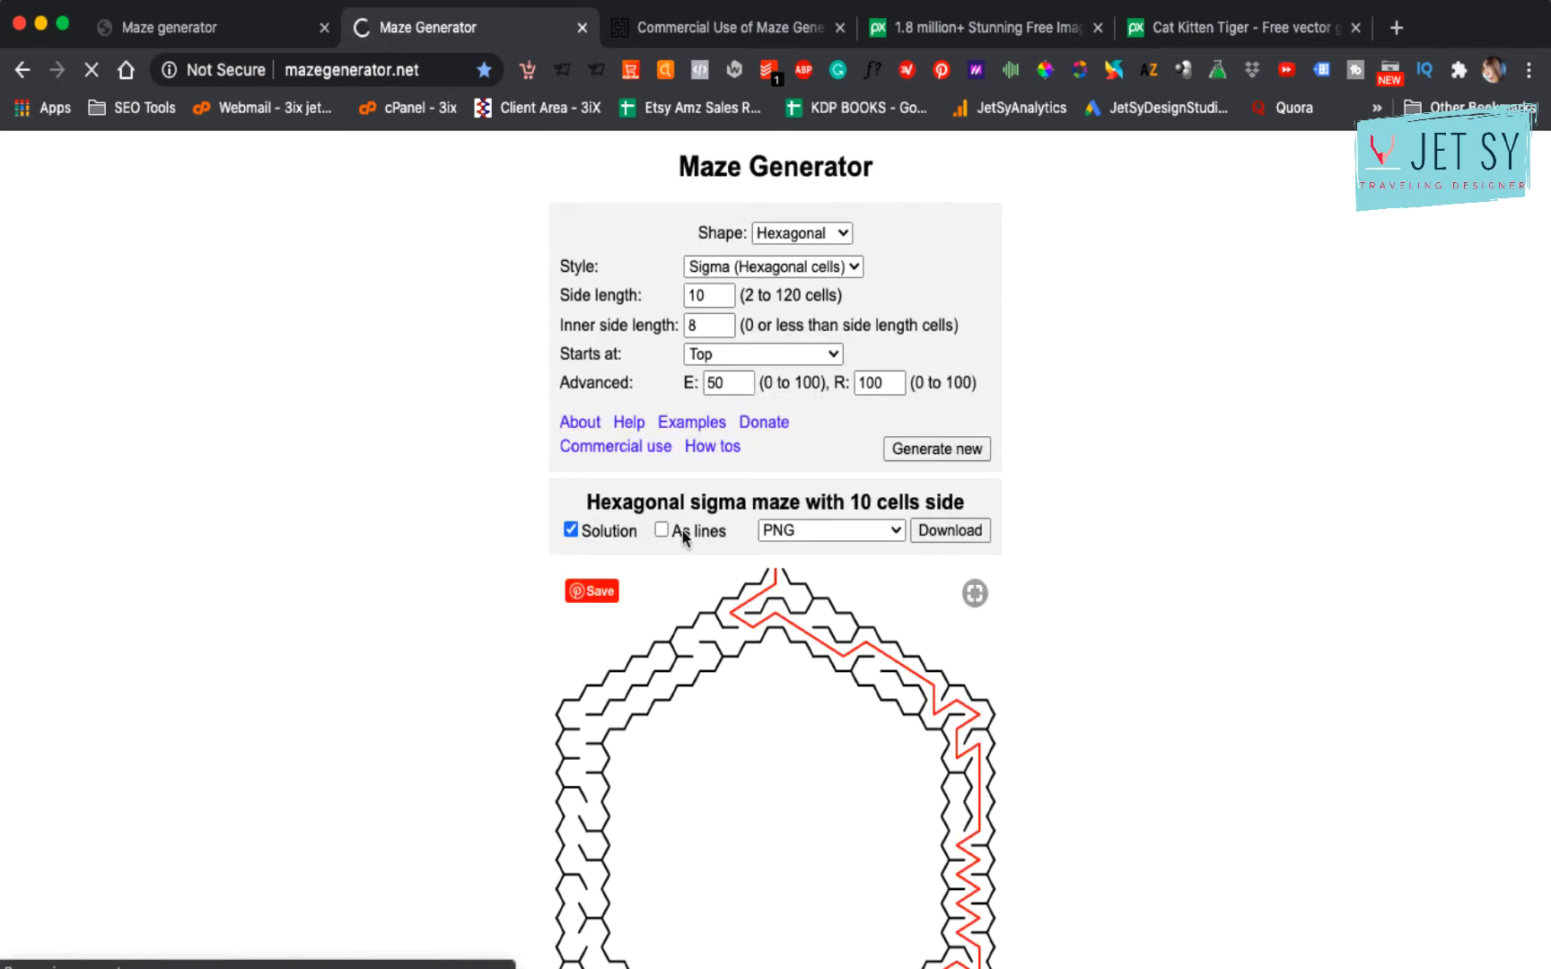
scroll(812, 795, down, 3)
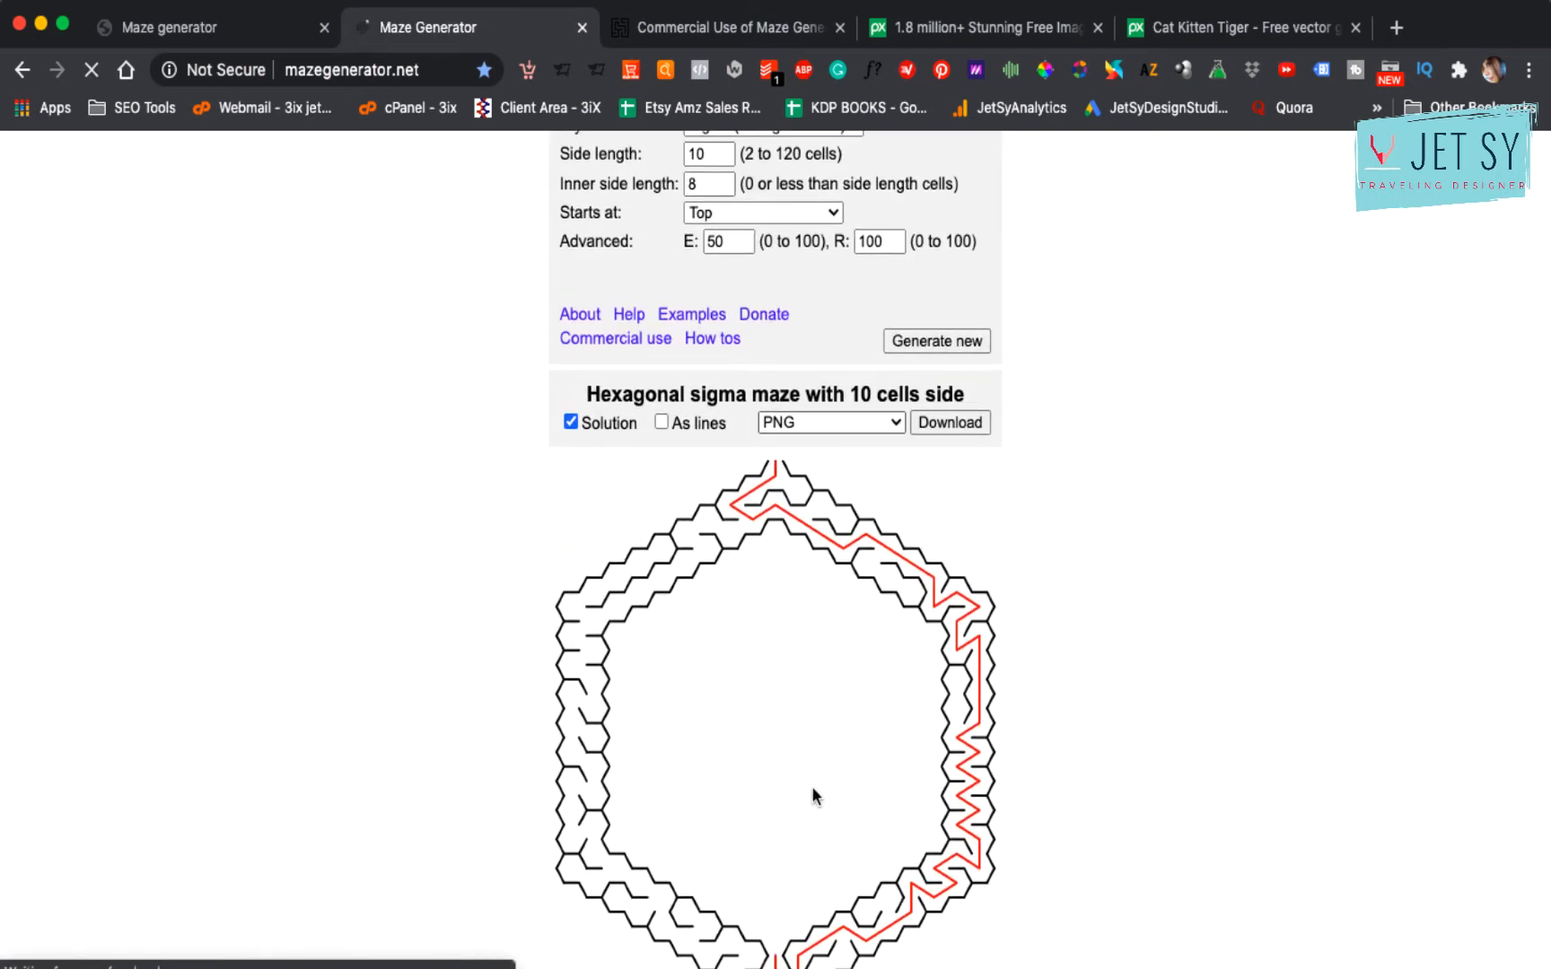
click(896, 423)
click(816, 444)
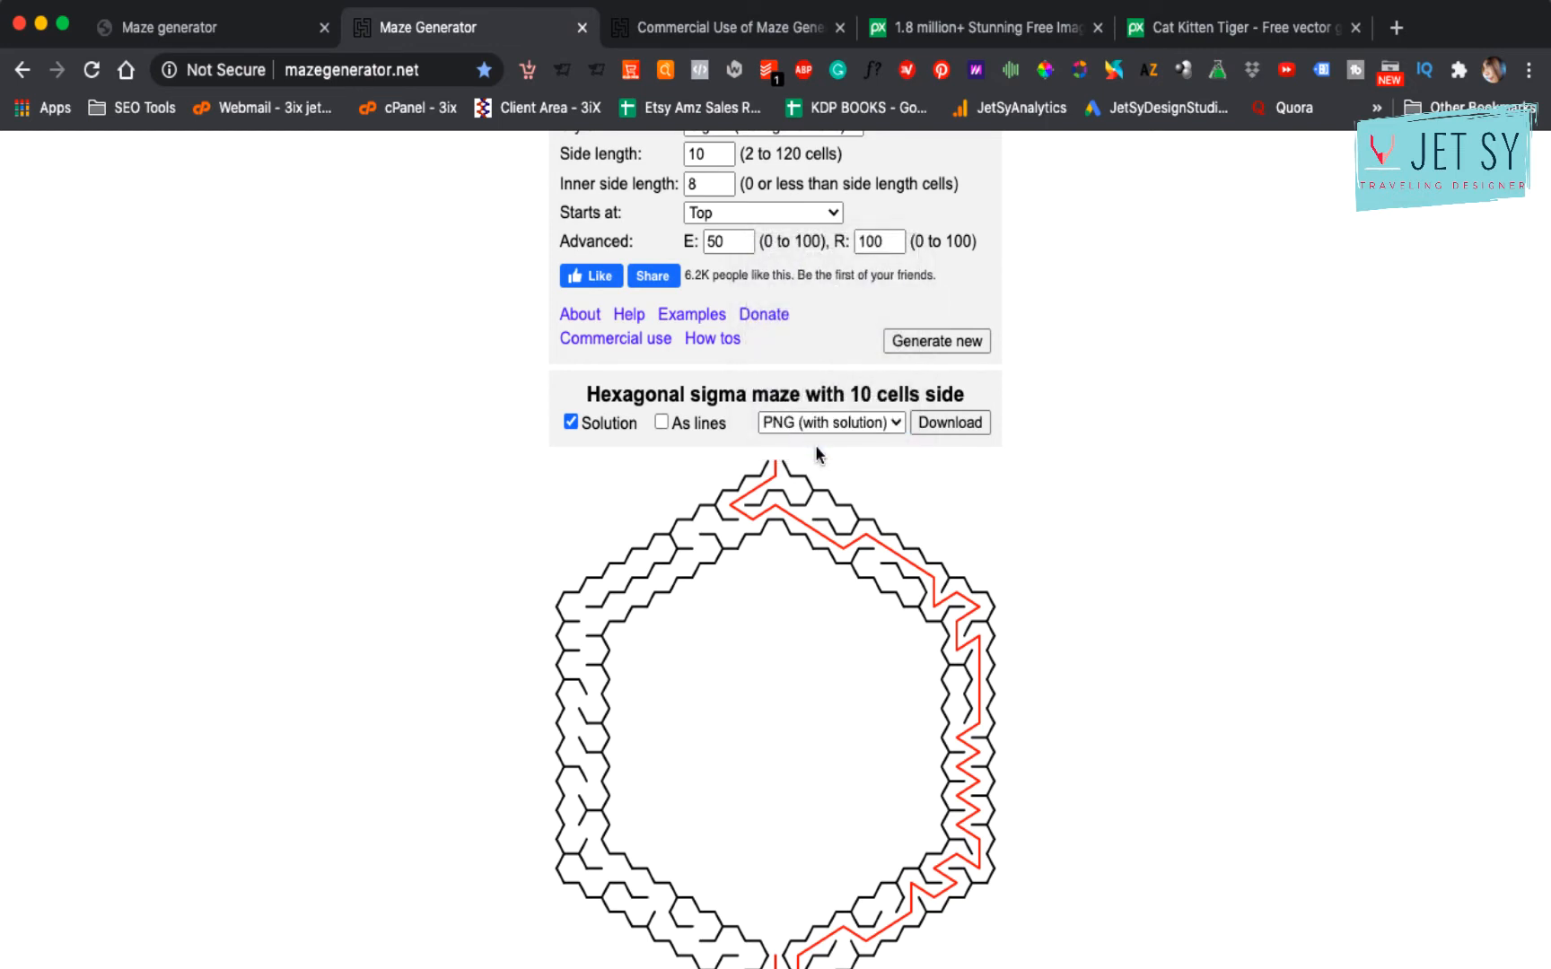
click(957, 427)
scroll(1199, 497, up, 3)
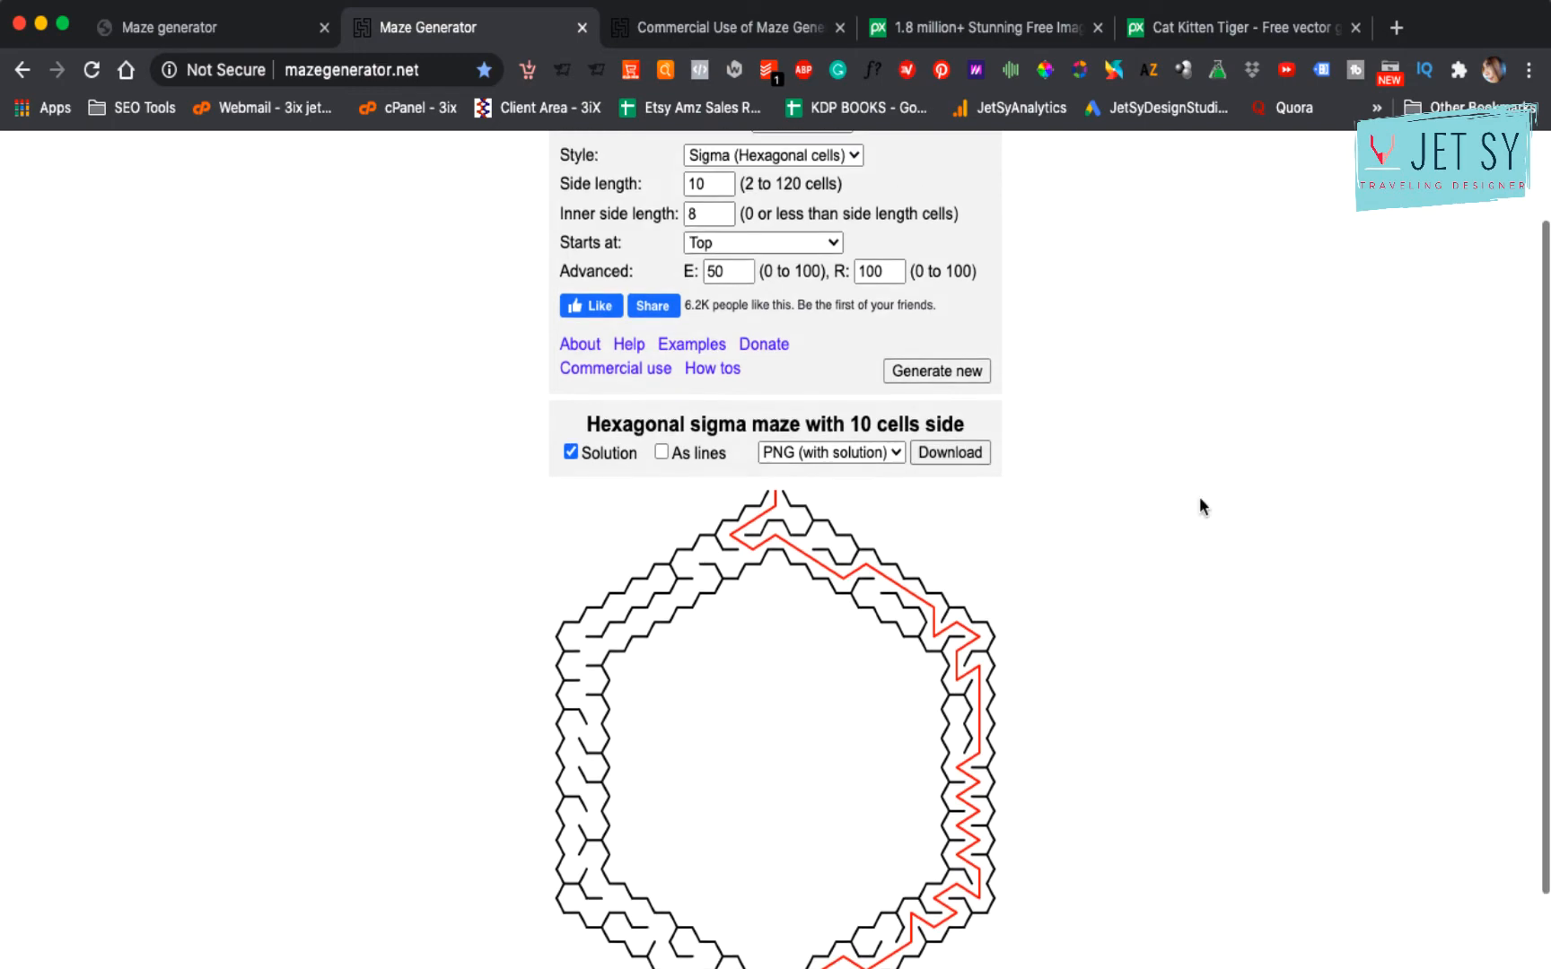
scroll(1199, 497, down, 4)
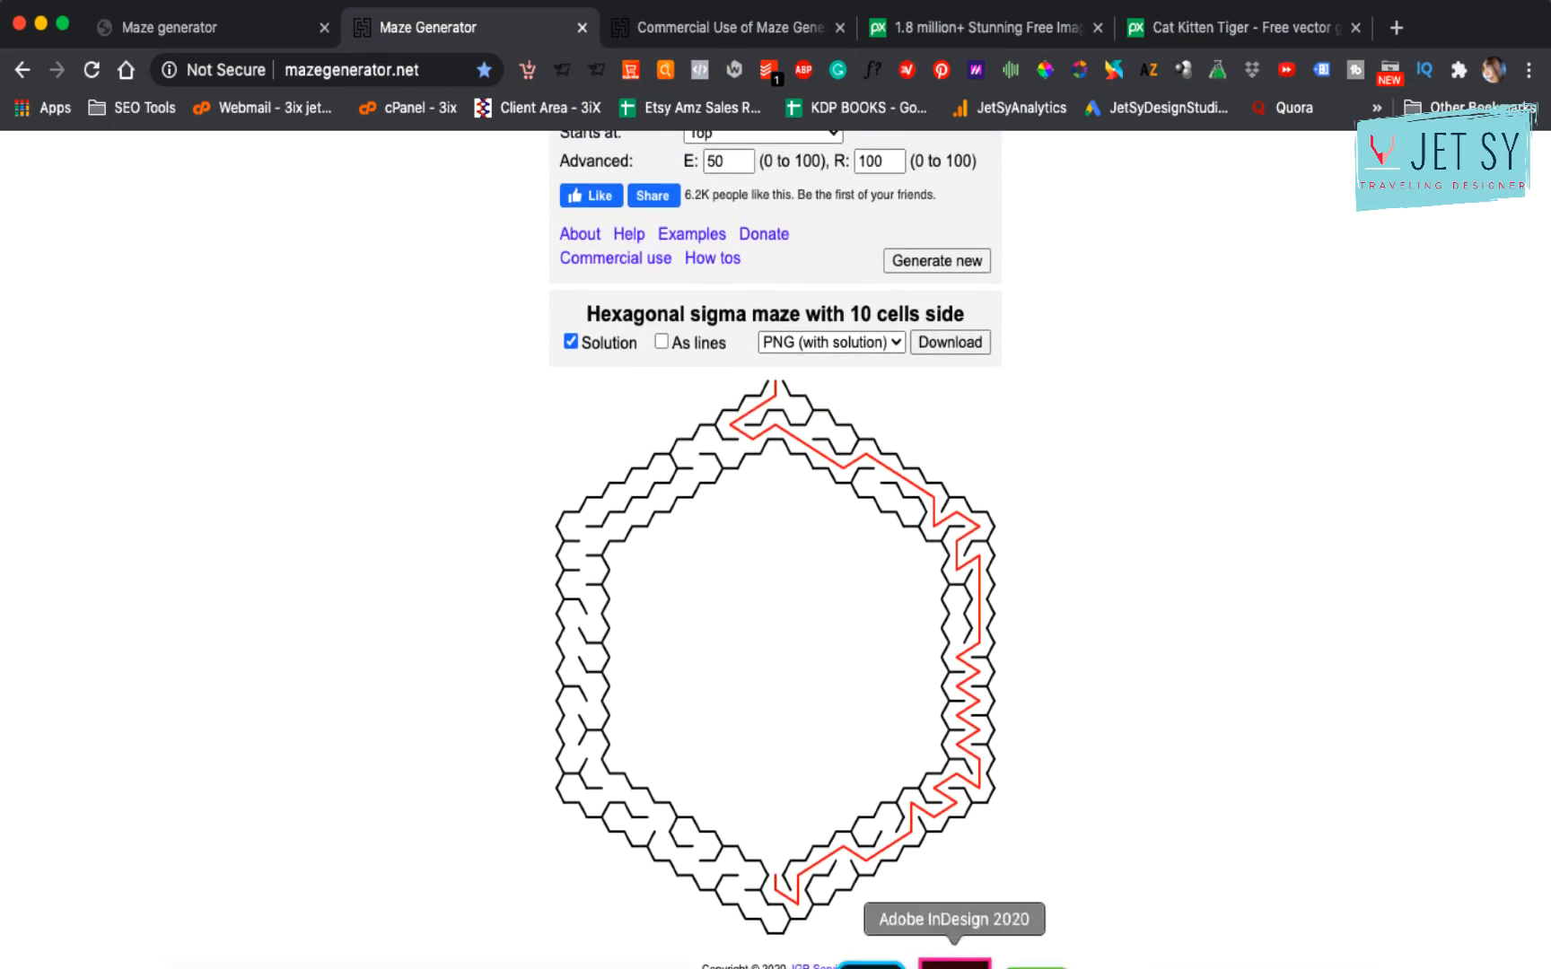
Step: Switch to the MAZE 1 design in Canva and place the uploaded hexagonal maze image on the blank page
click(1034, 958)
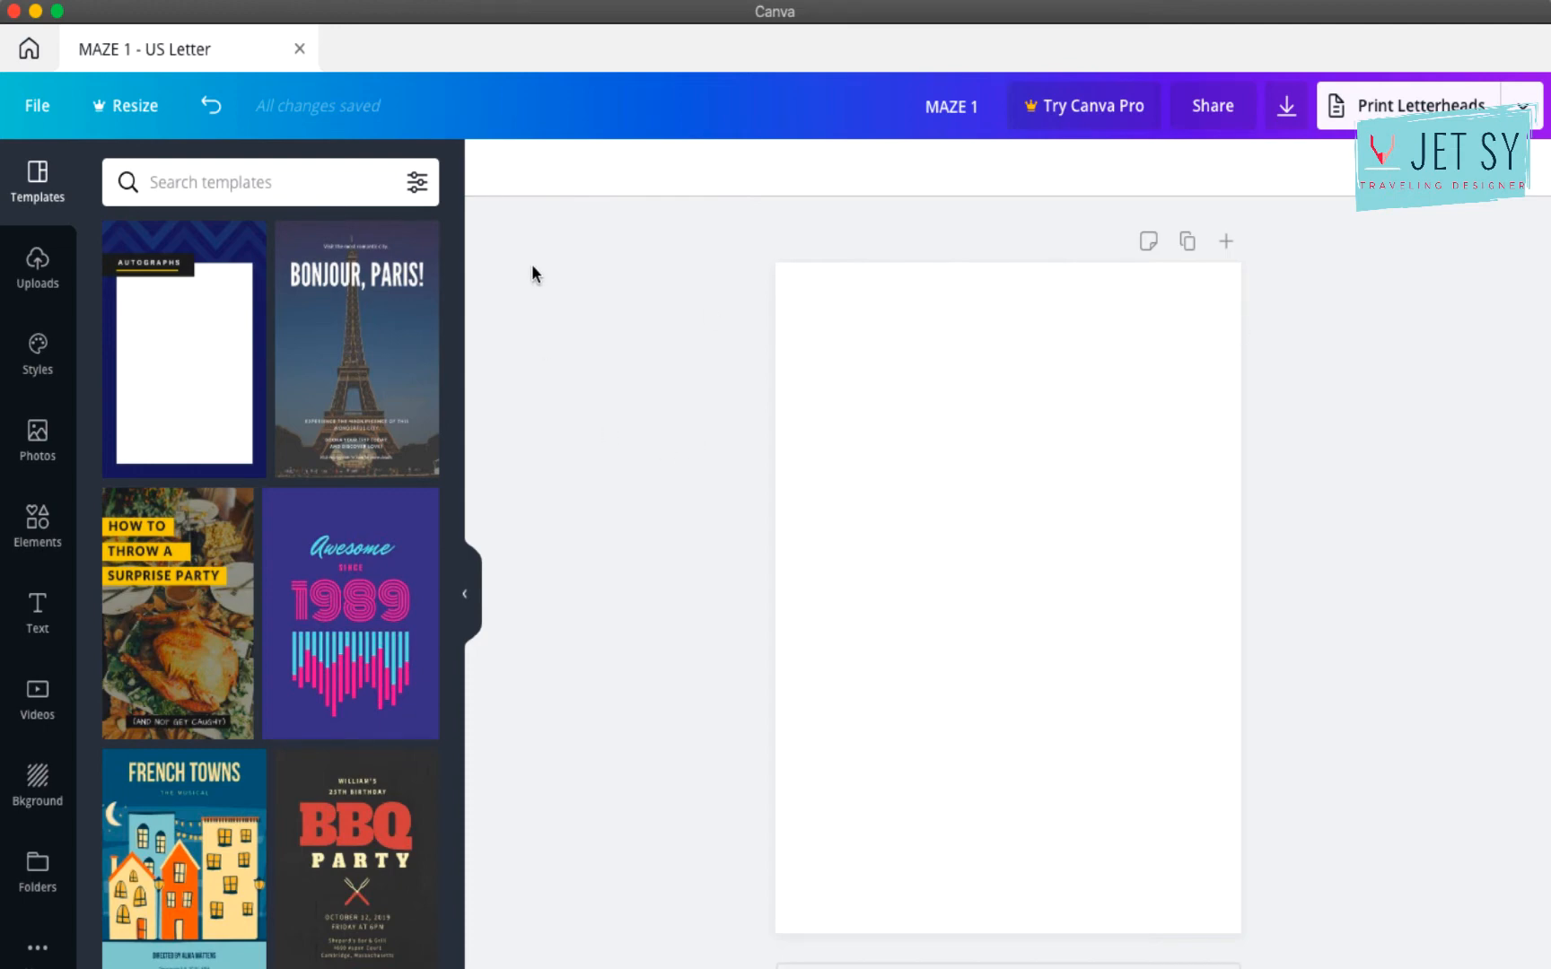
click(50, 278)
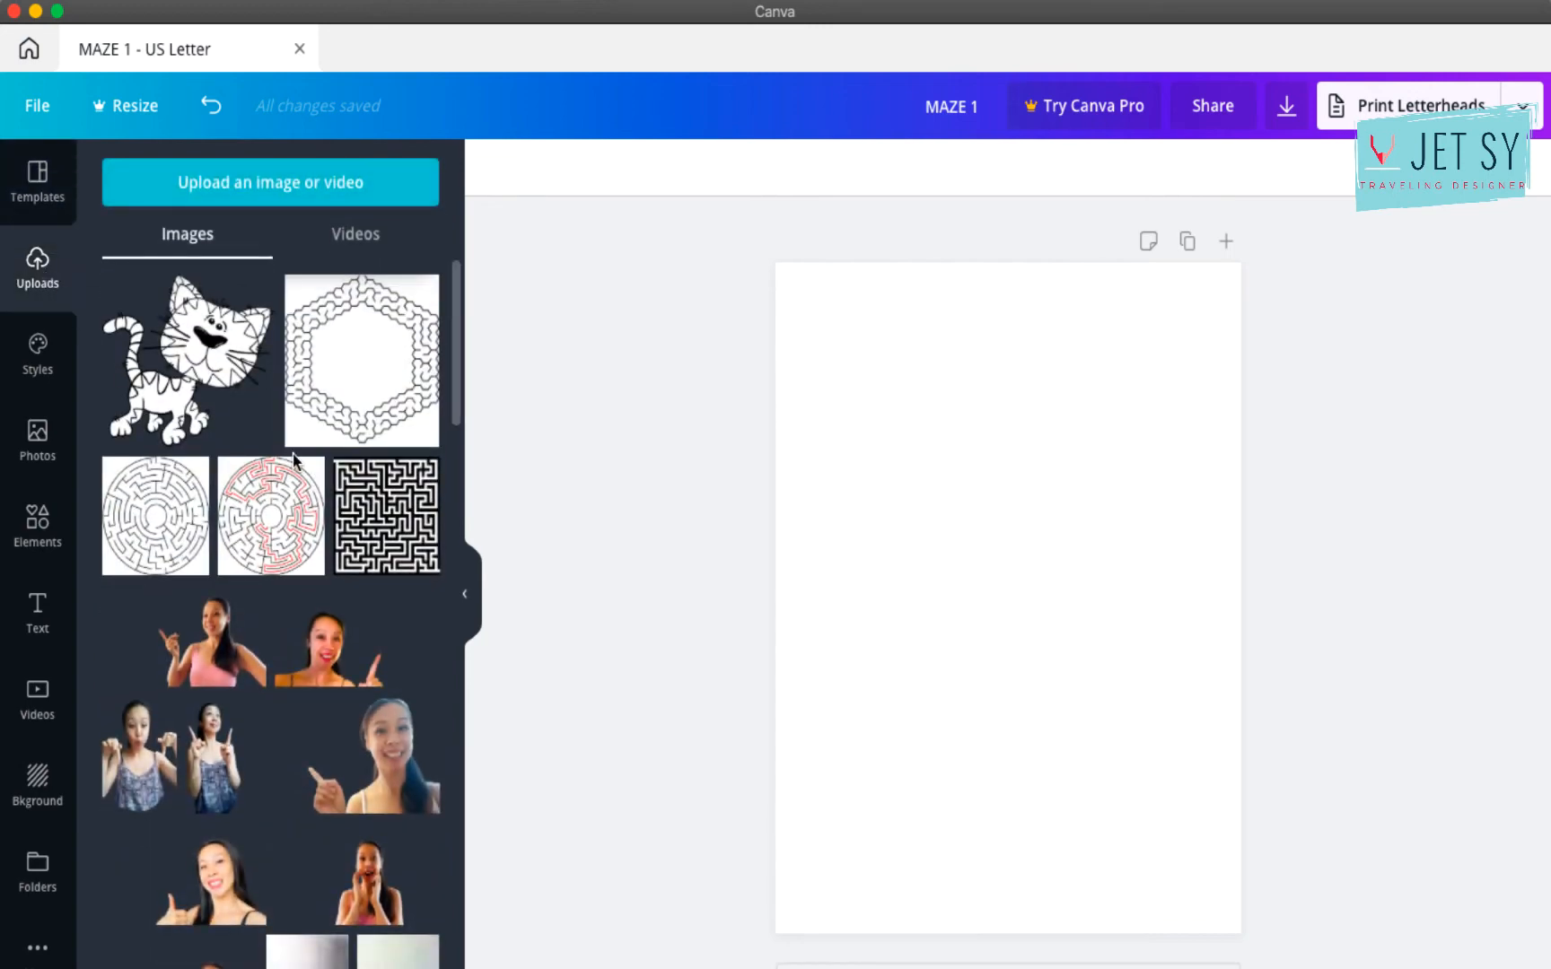
click(406, 360)
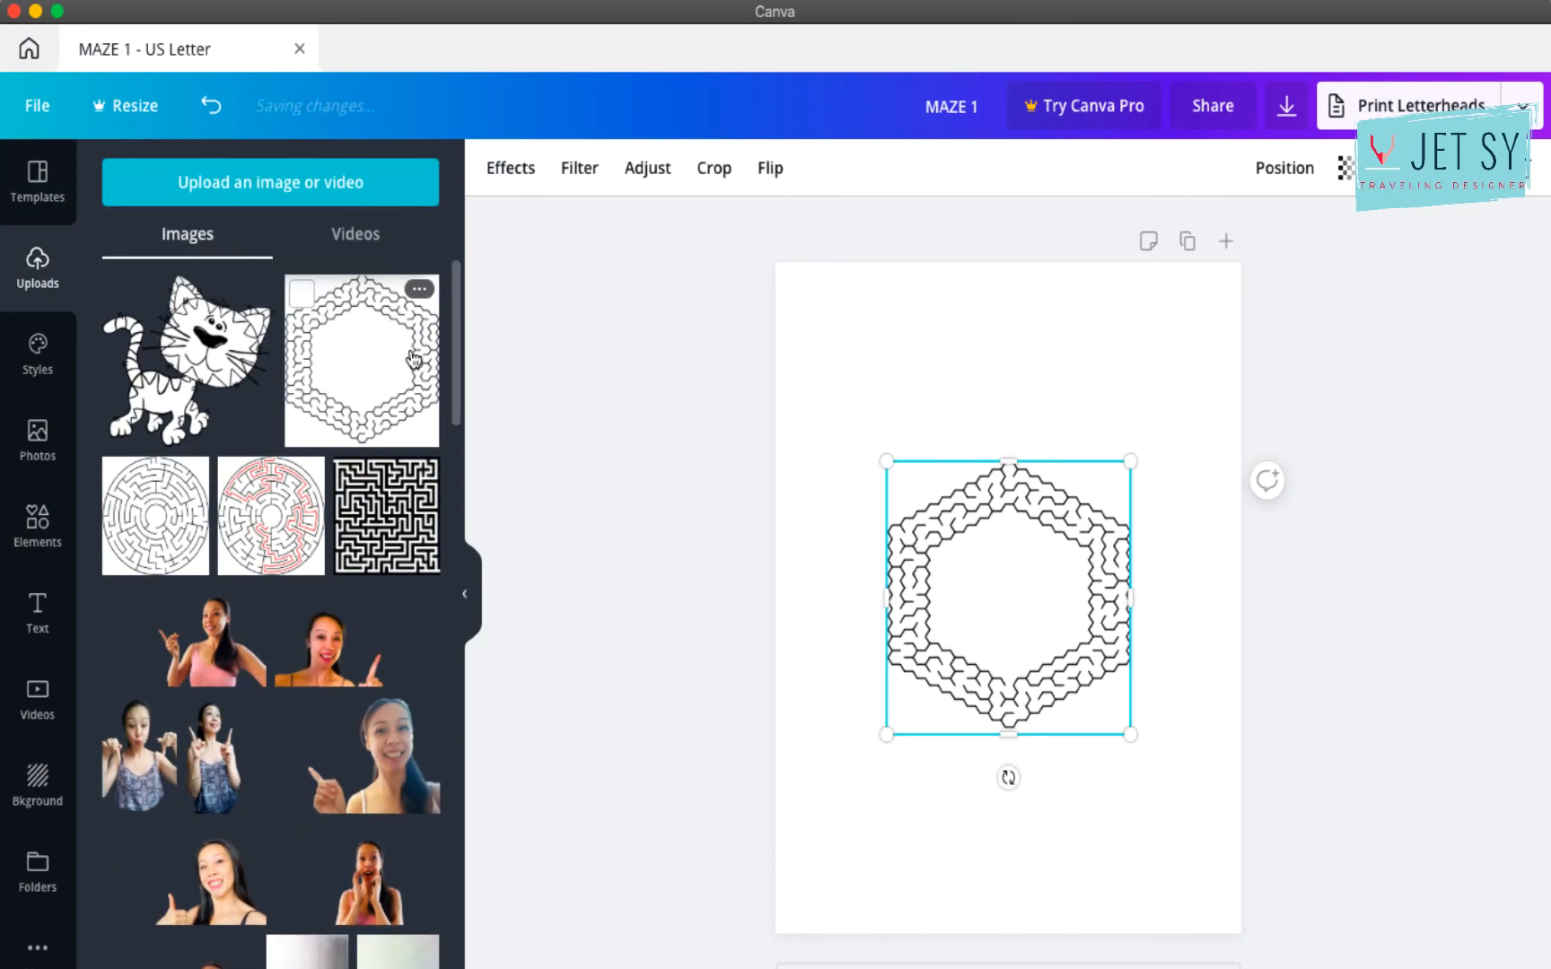
Step: Enlarge the hexagonal maze to about three quarters of the page width and centre it on the page
drag(886, 461, 862, 380)
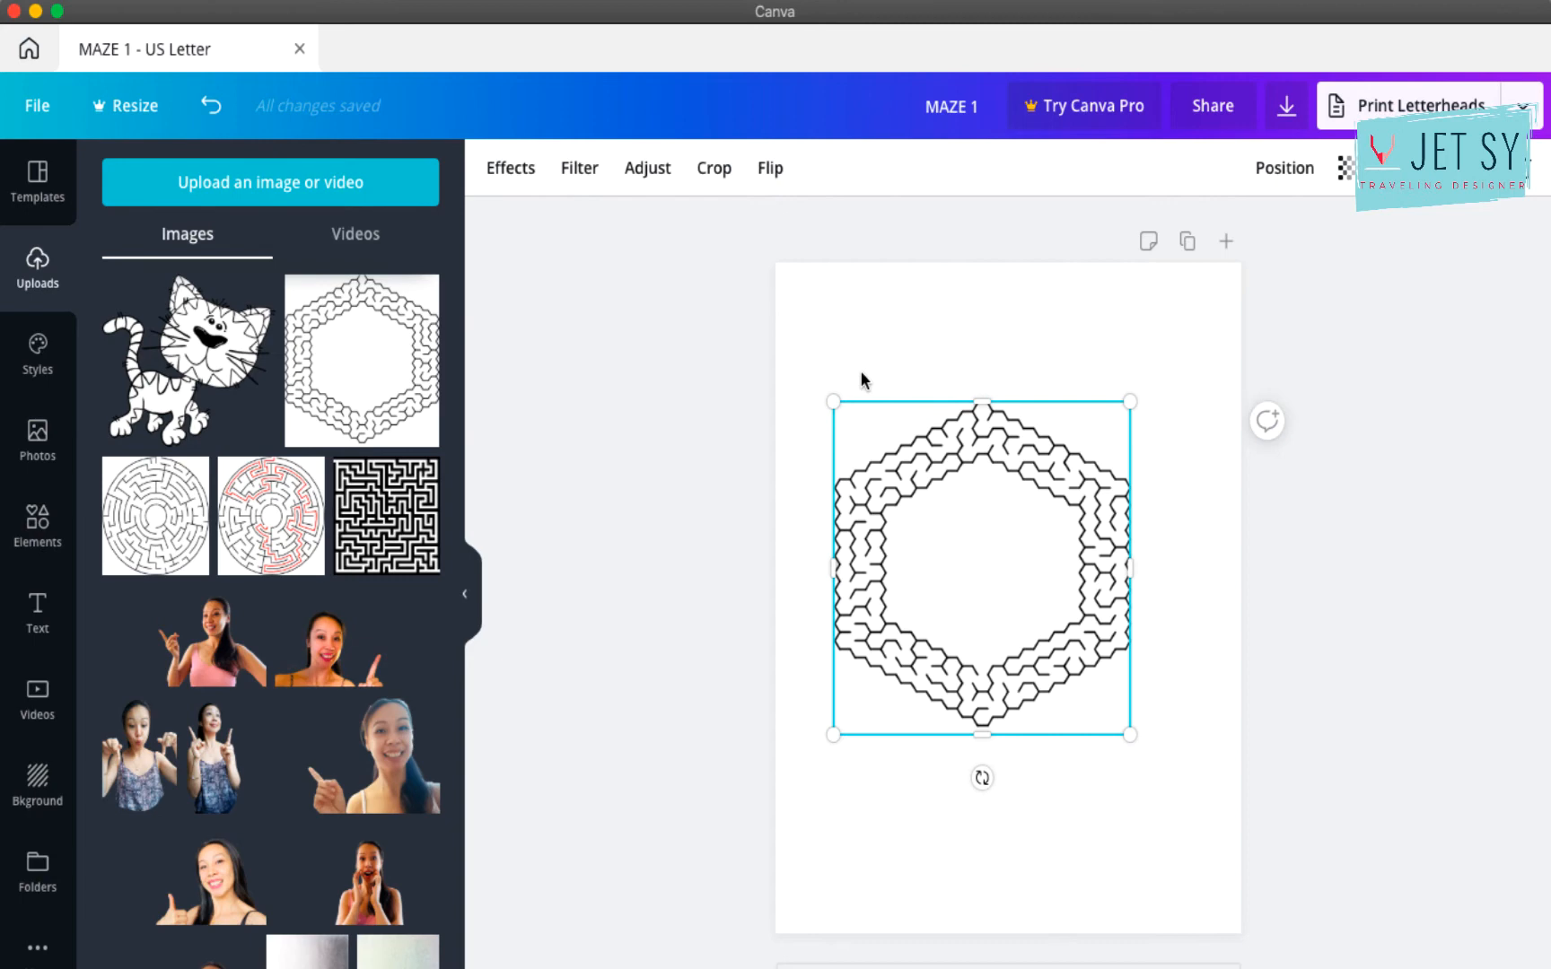
drag(1129, 403, 1189, 336)
drag(1136, 485, 1132, 531)
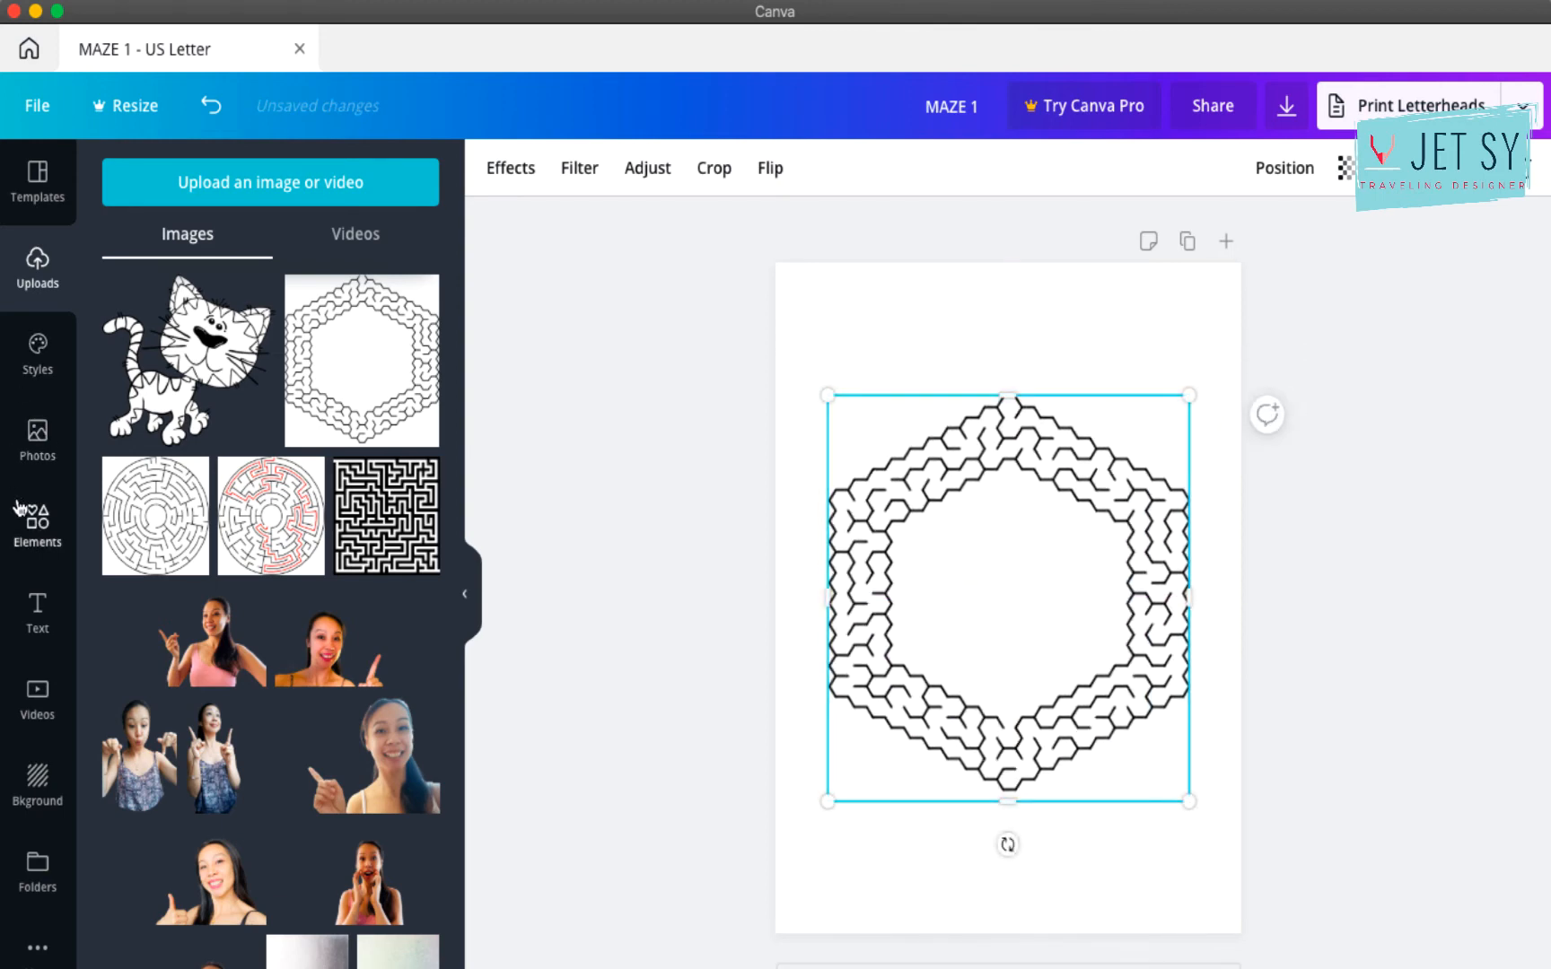
Step: Add a subheading to the page with the text "Maze - Level 1"
click(36, 610)
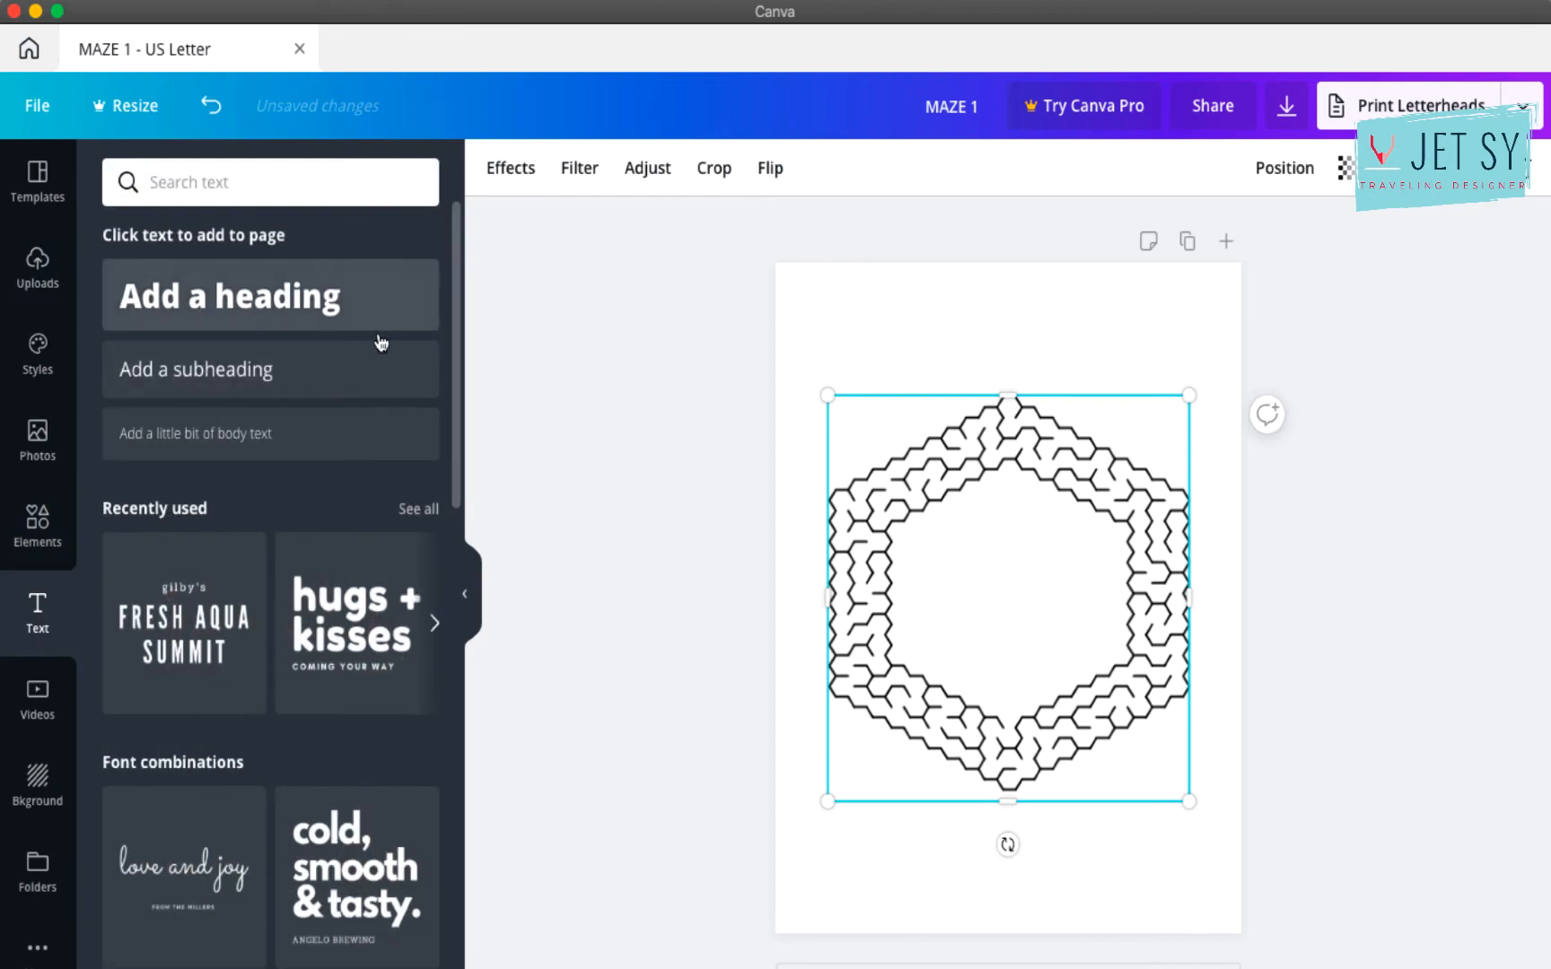
click(363, 368)
click(1058, 827)
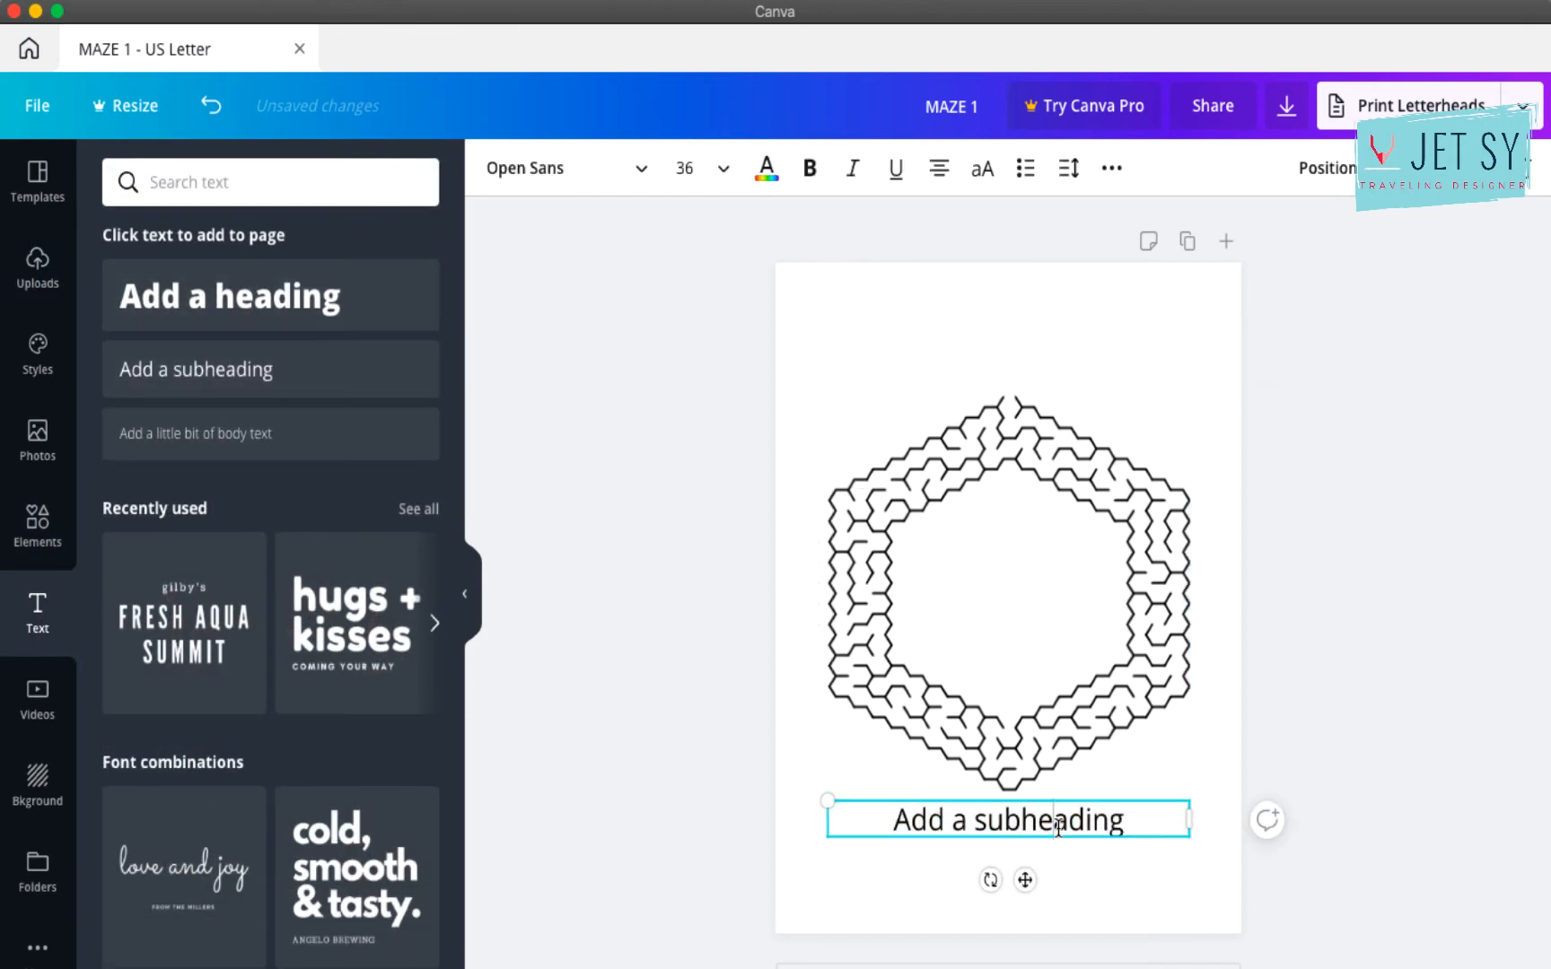
triple_click(1059, 827)
text(Maze )
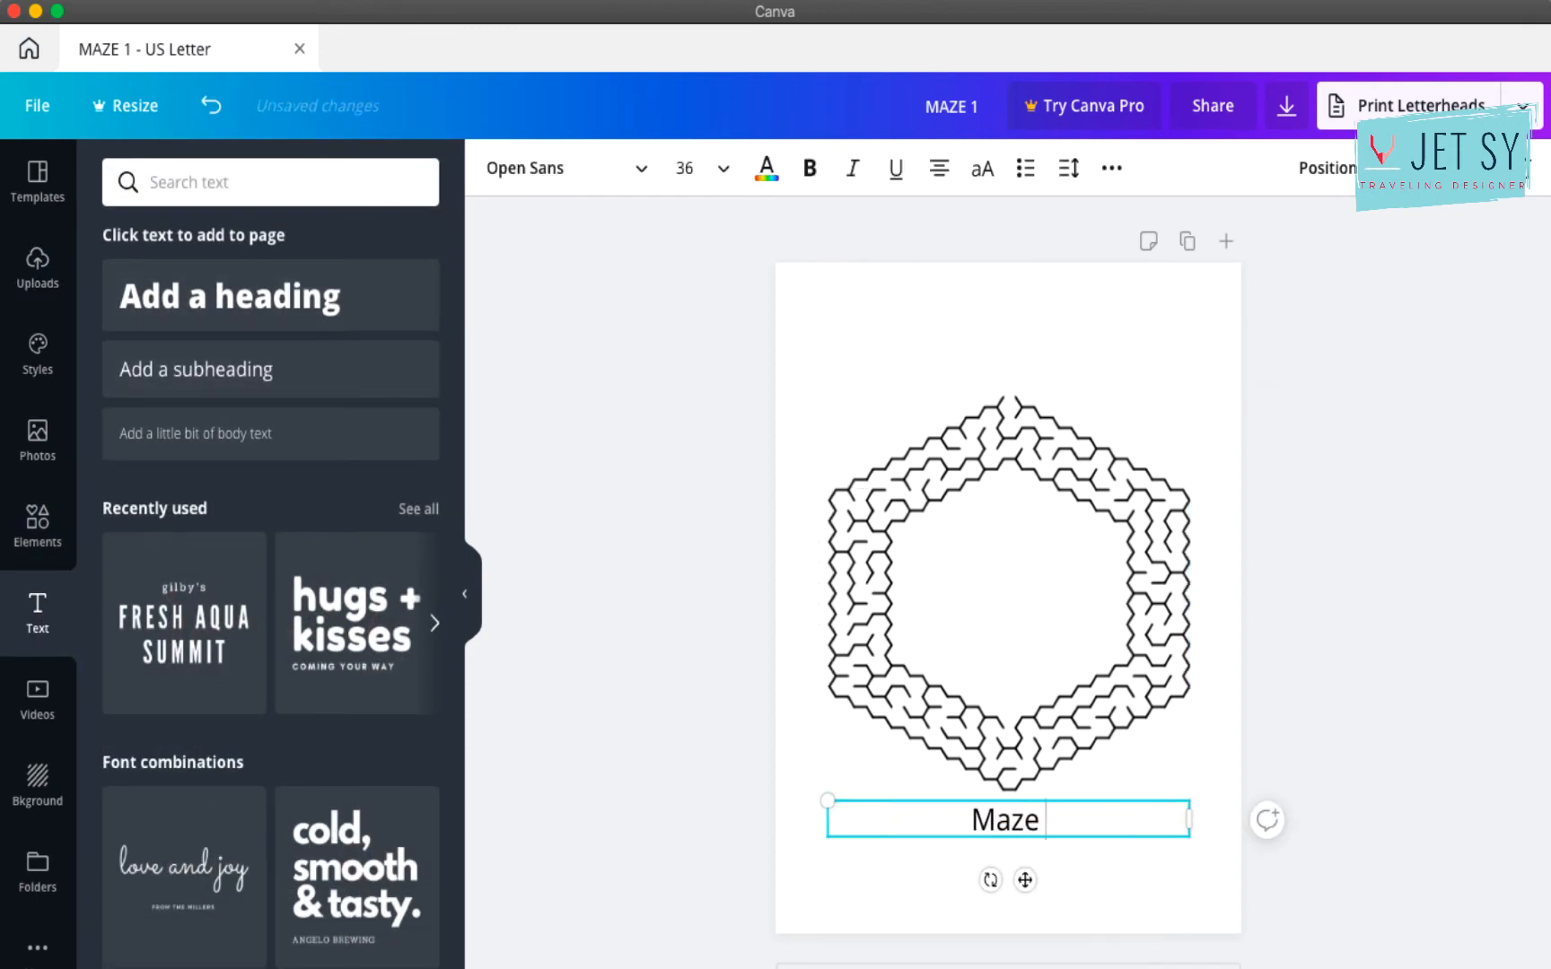
text(1 -)
key(BackSpace)
key(BackSpace)
key(BackSpace)
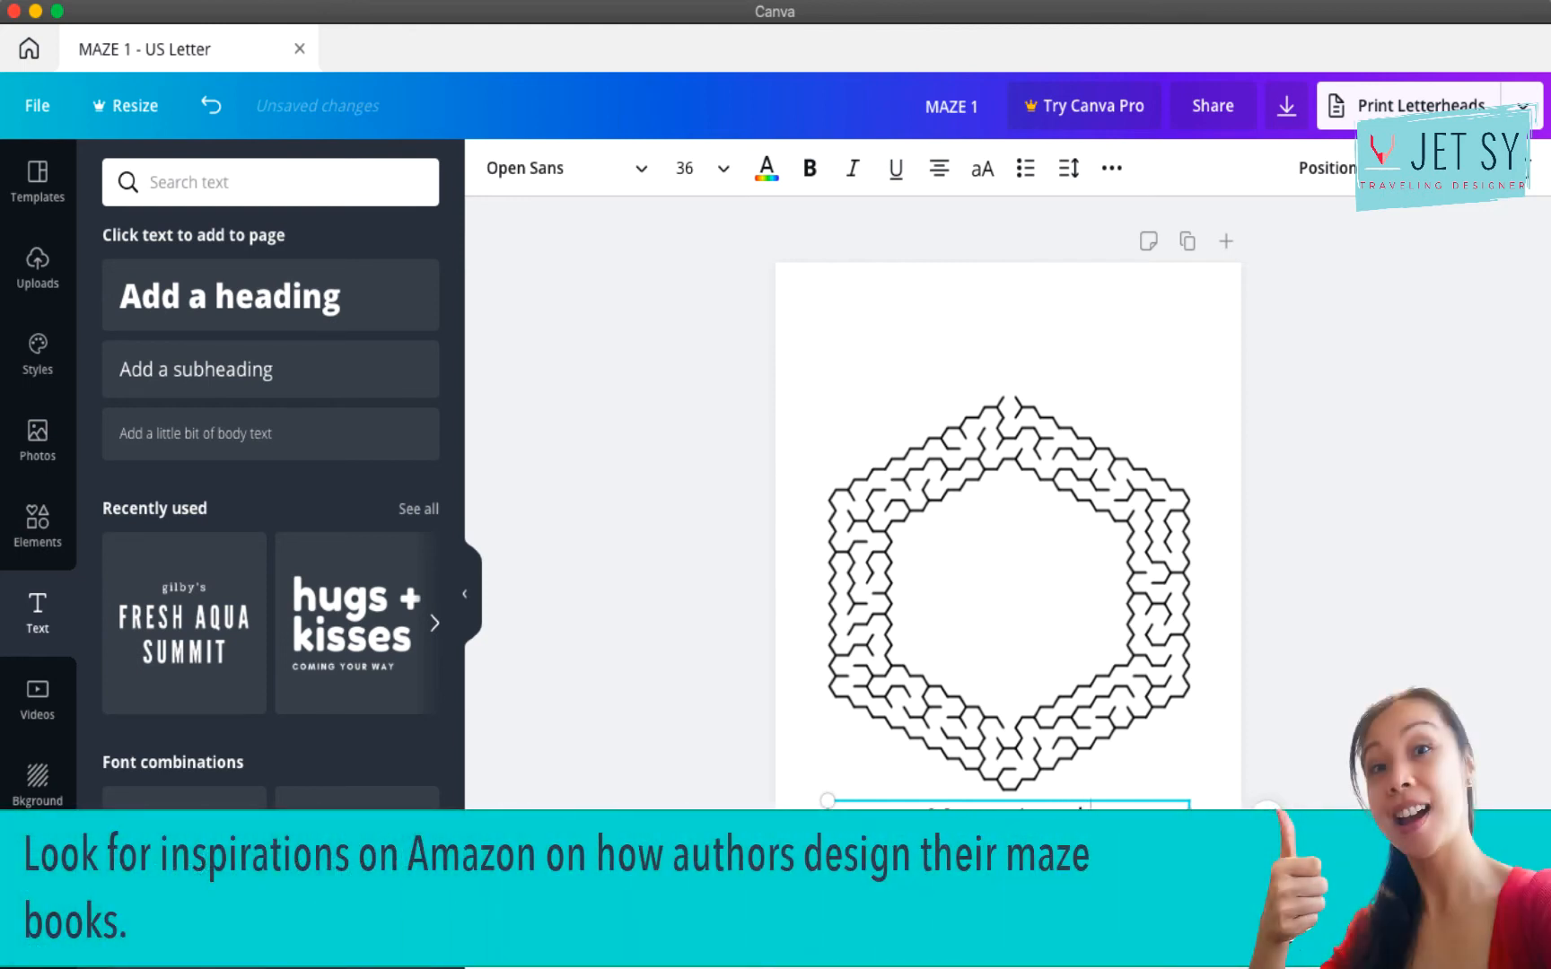
click(1235, 710)
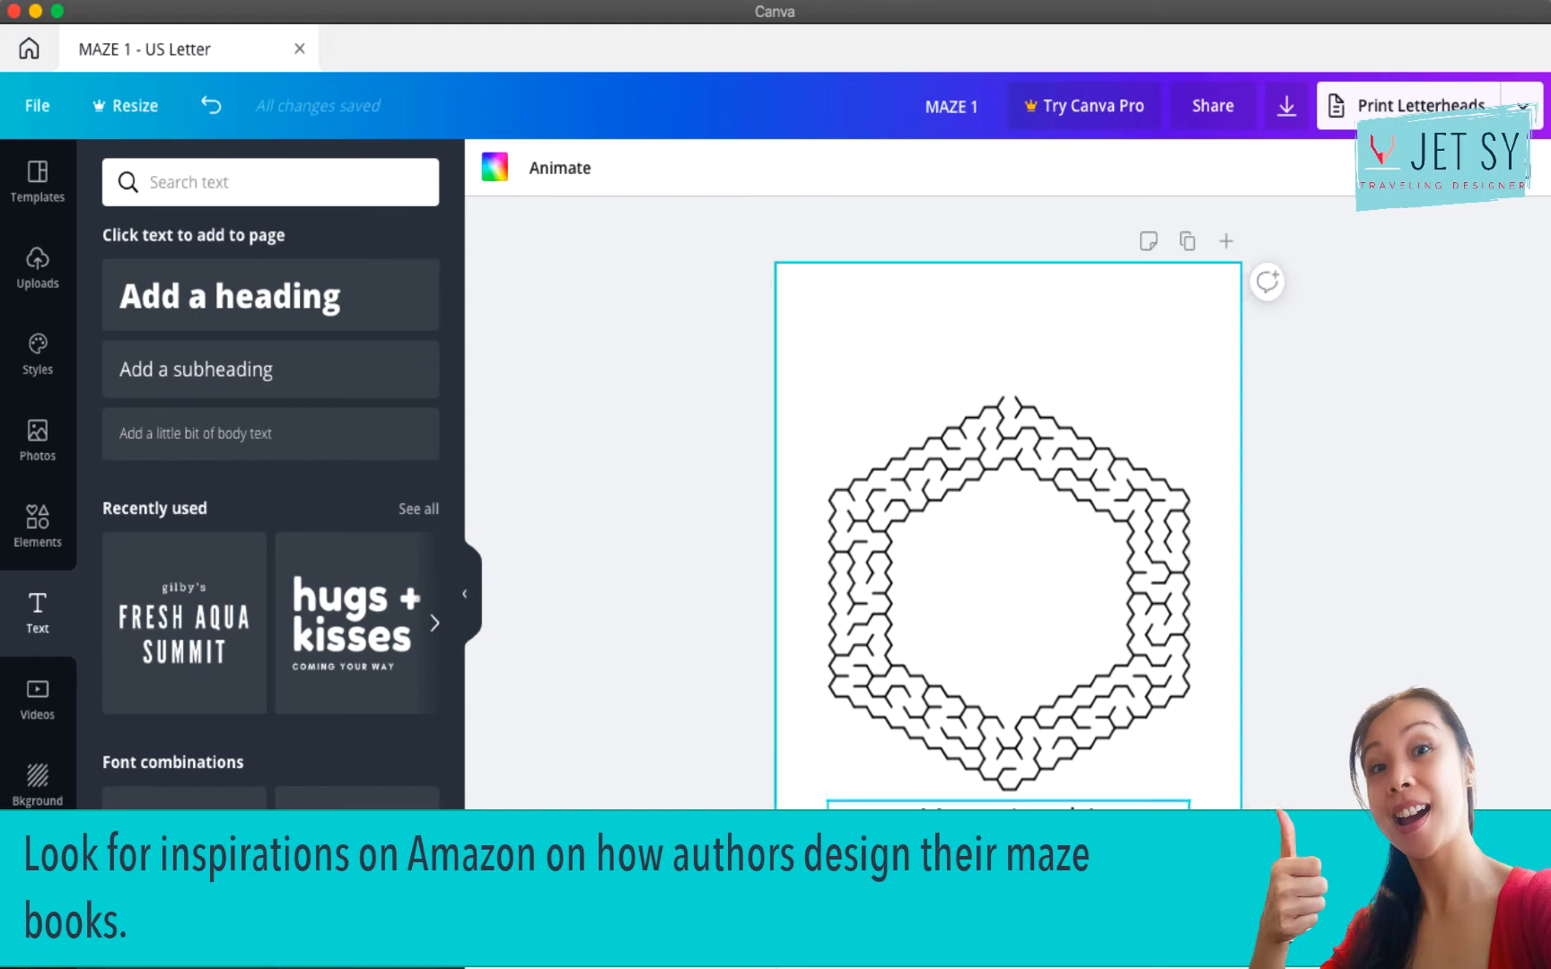
Step: Move the "Maze - Level 1" subheading above the maze, centred near the top of the page
drag(1084, 831, 1085, 350)
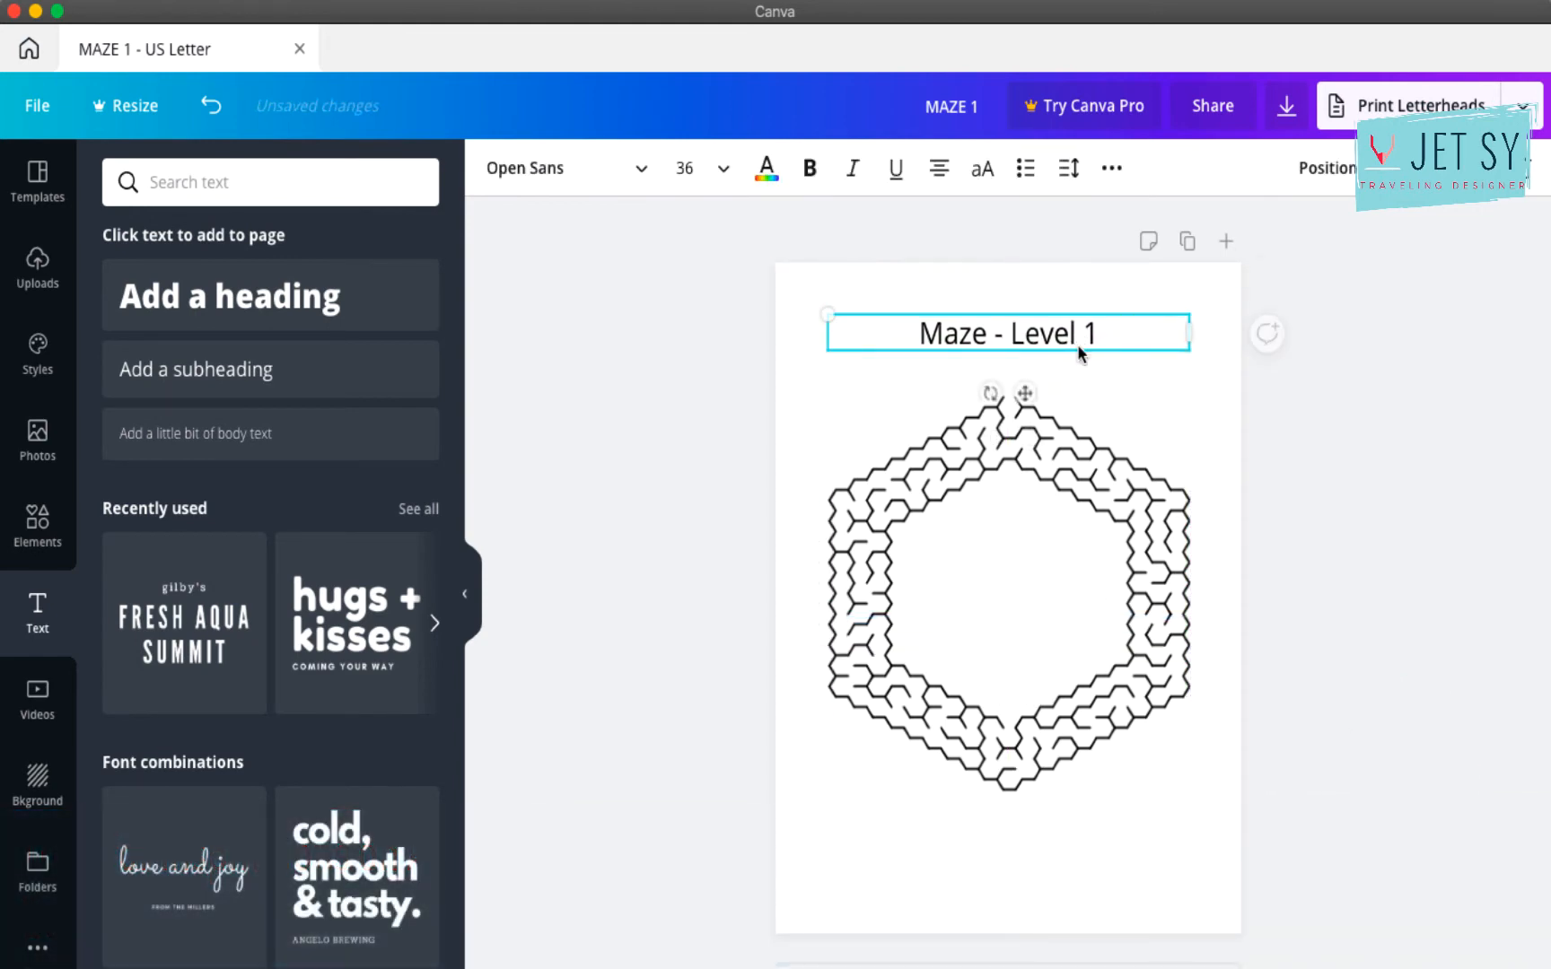
click(1226, 461)
click(1006, 575)
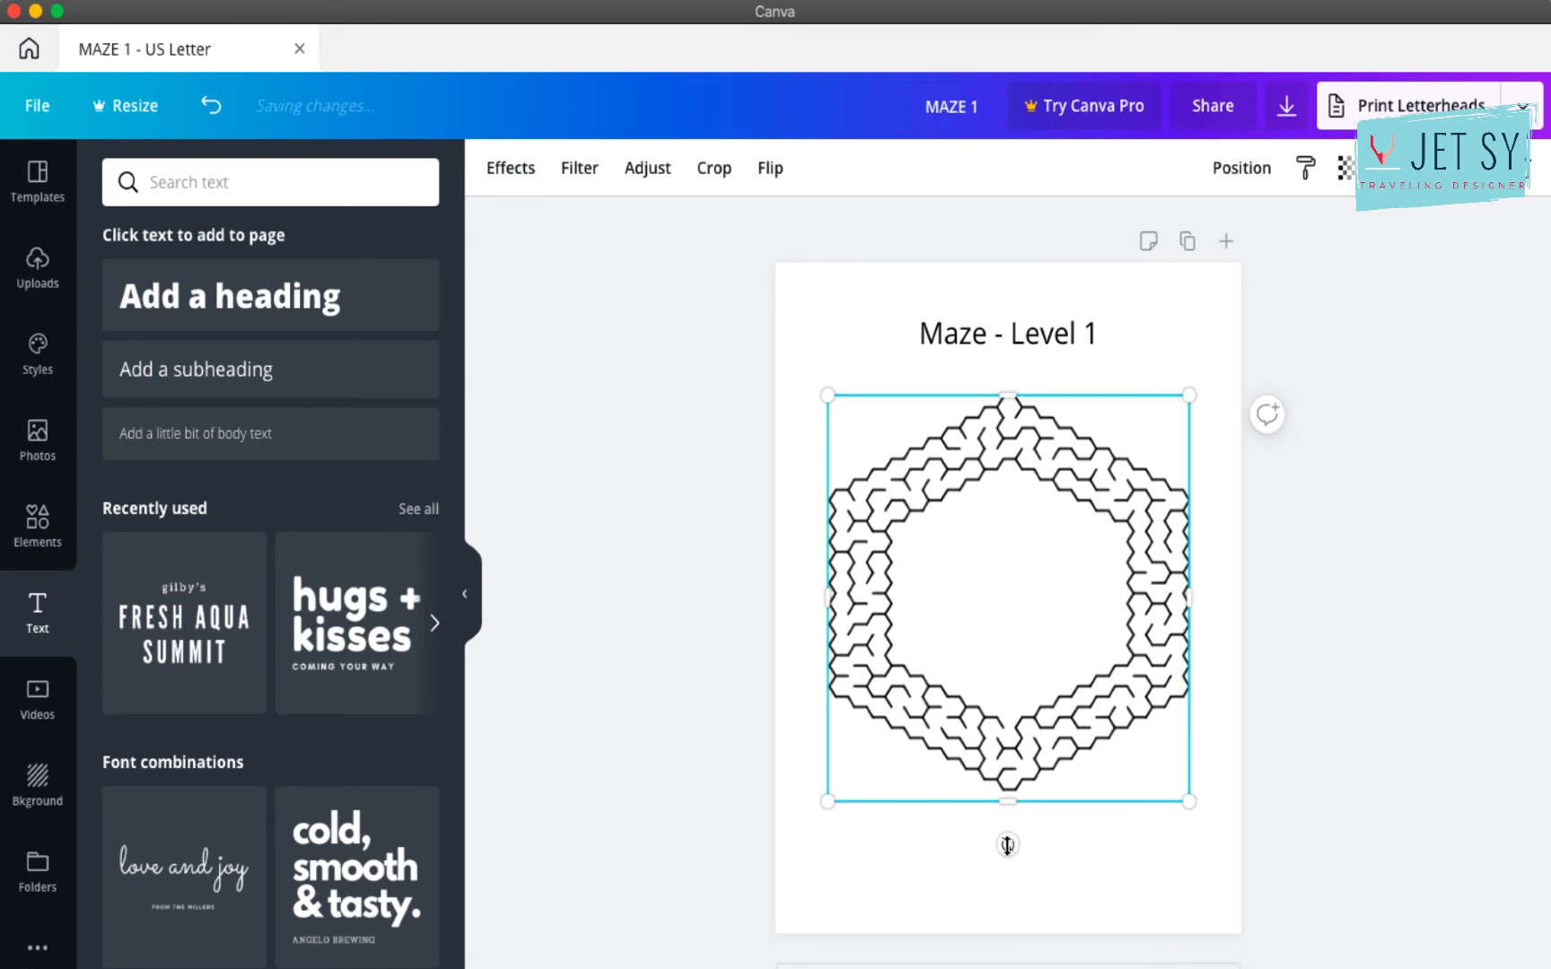
click(1013, 817)
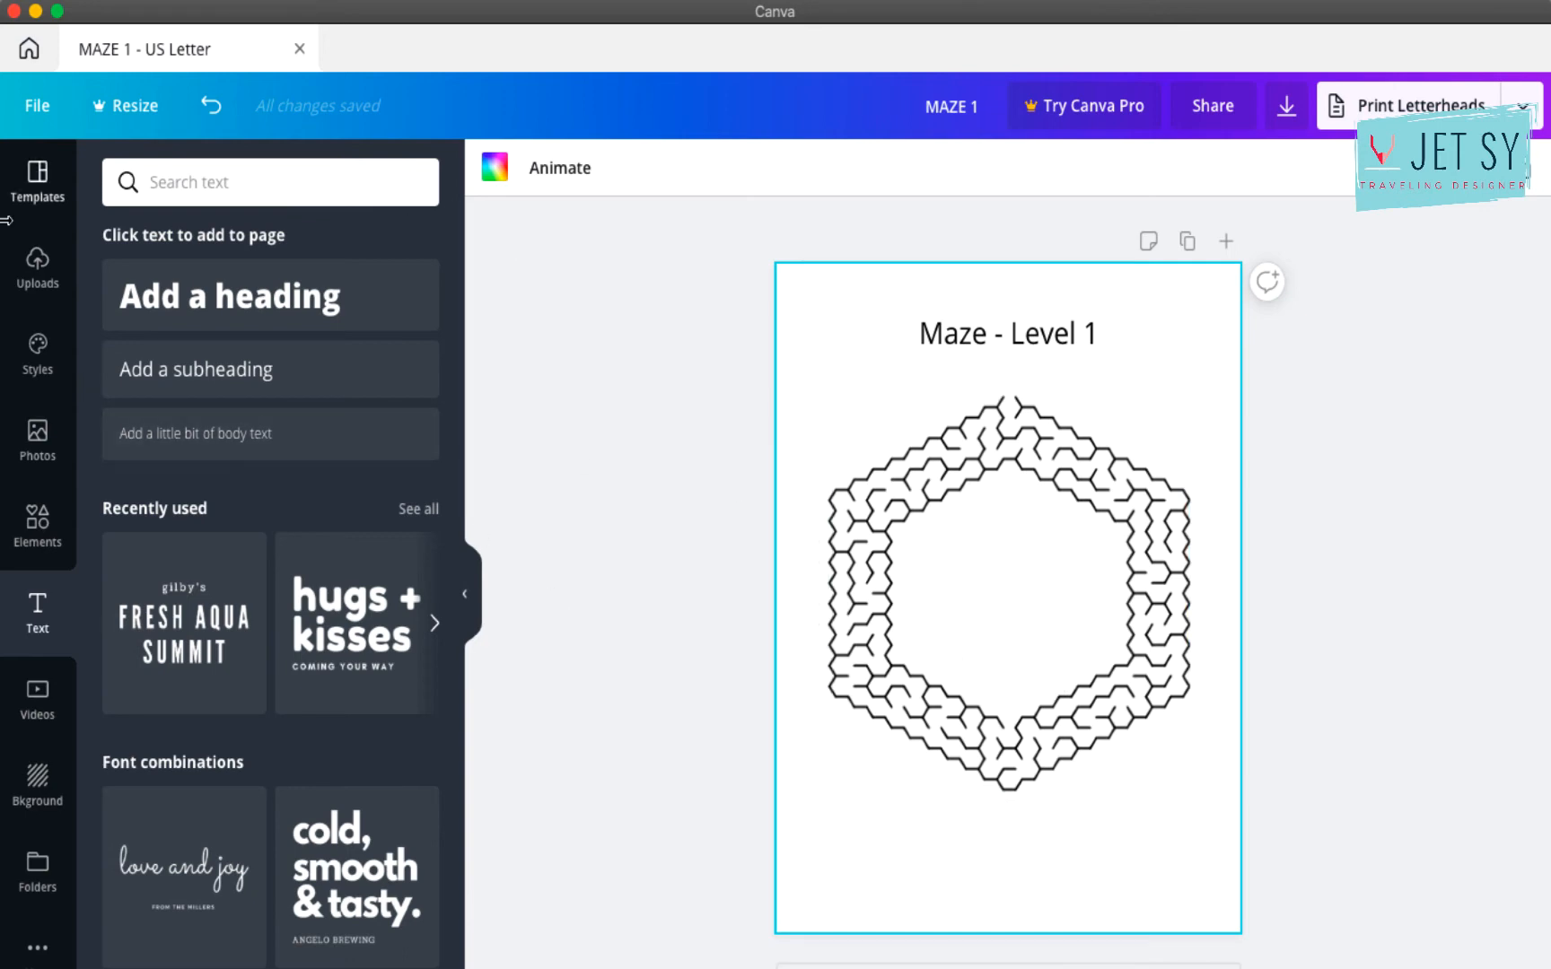
Step: Add the uploaded cat drawing to the maze page
click(38, 269)
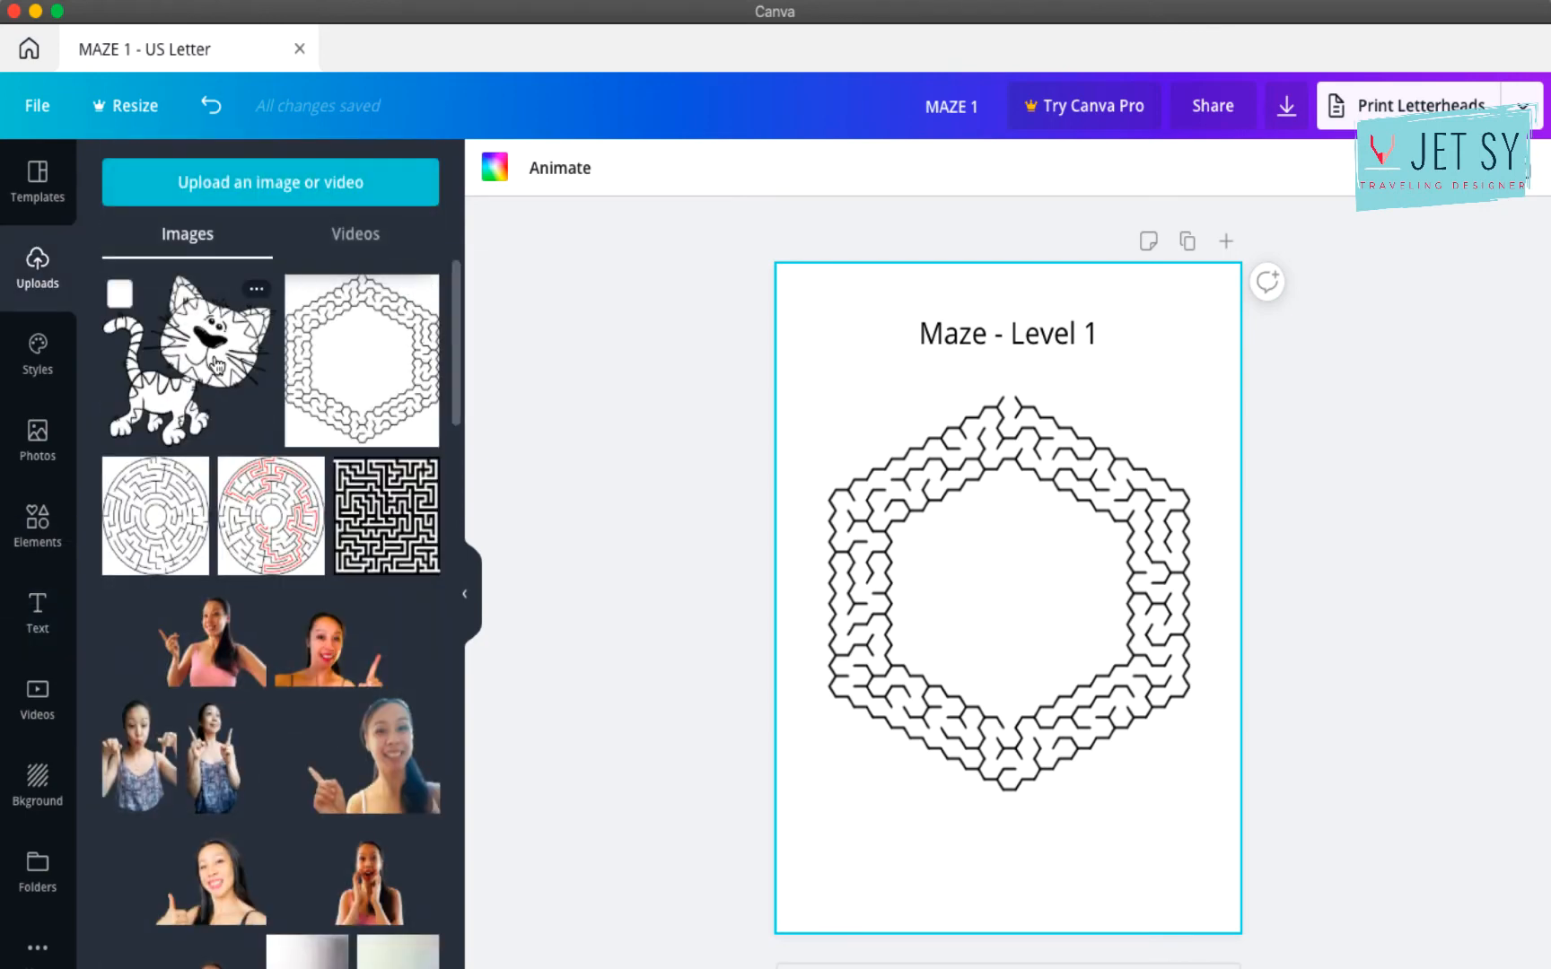
click(184, 359)
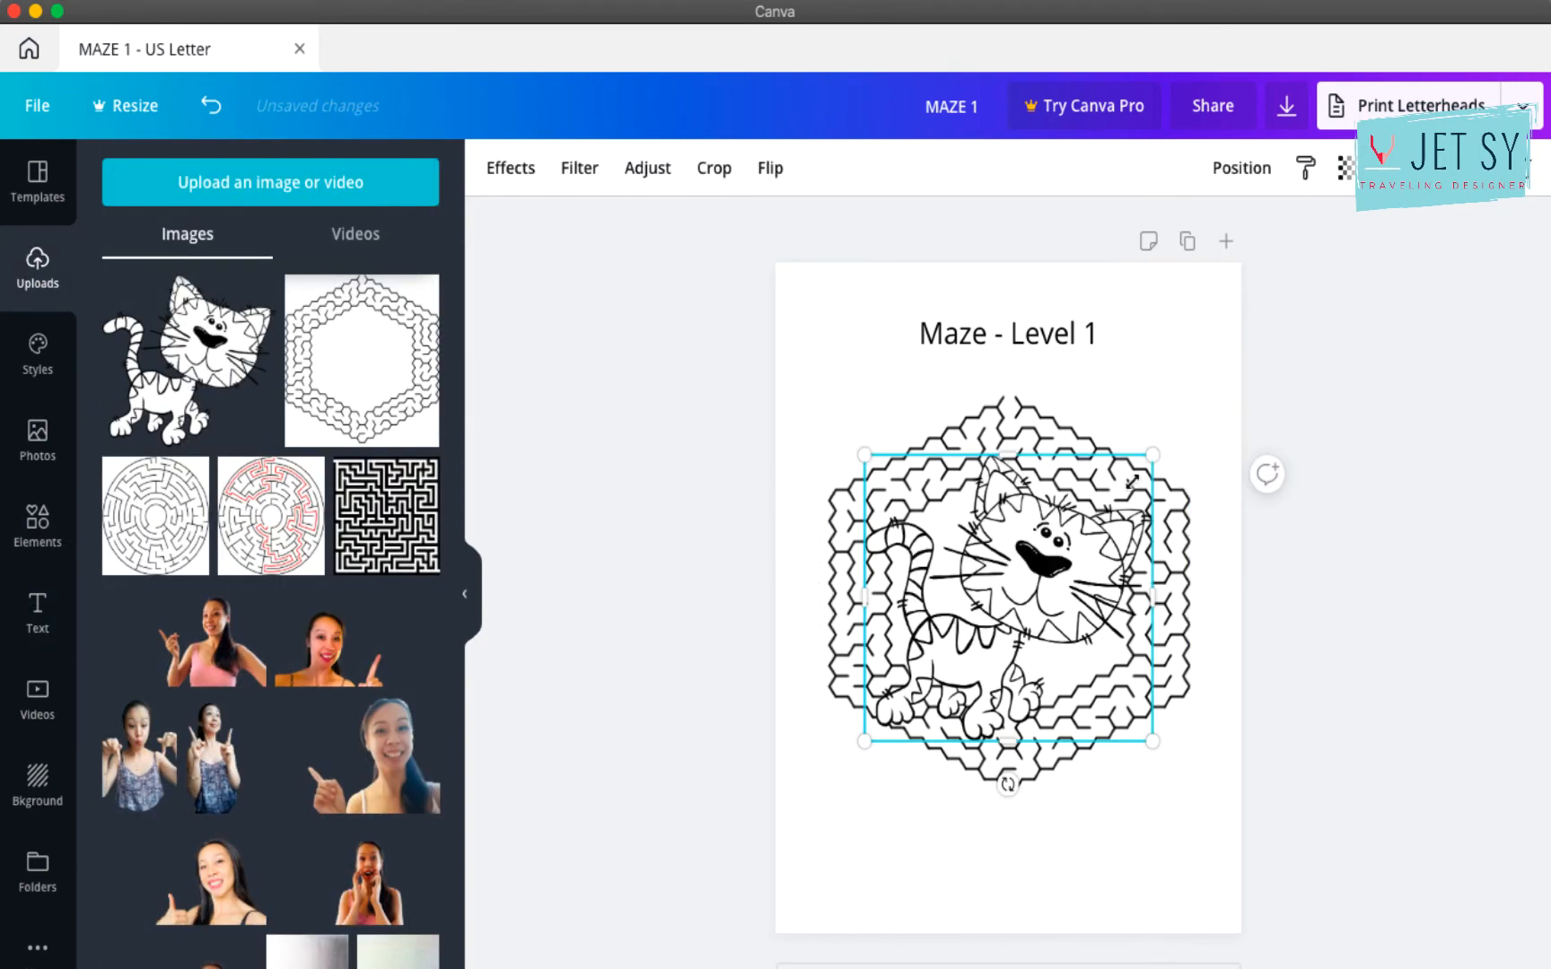
Step: Shrink the cat drawing to about 3.2 wide by 2.9 high and place it inside the opening of the hexagonal maze
drag(1132, 482, 1052, 562)
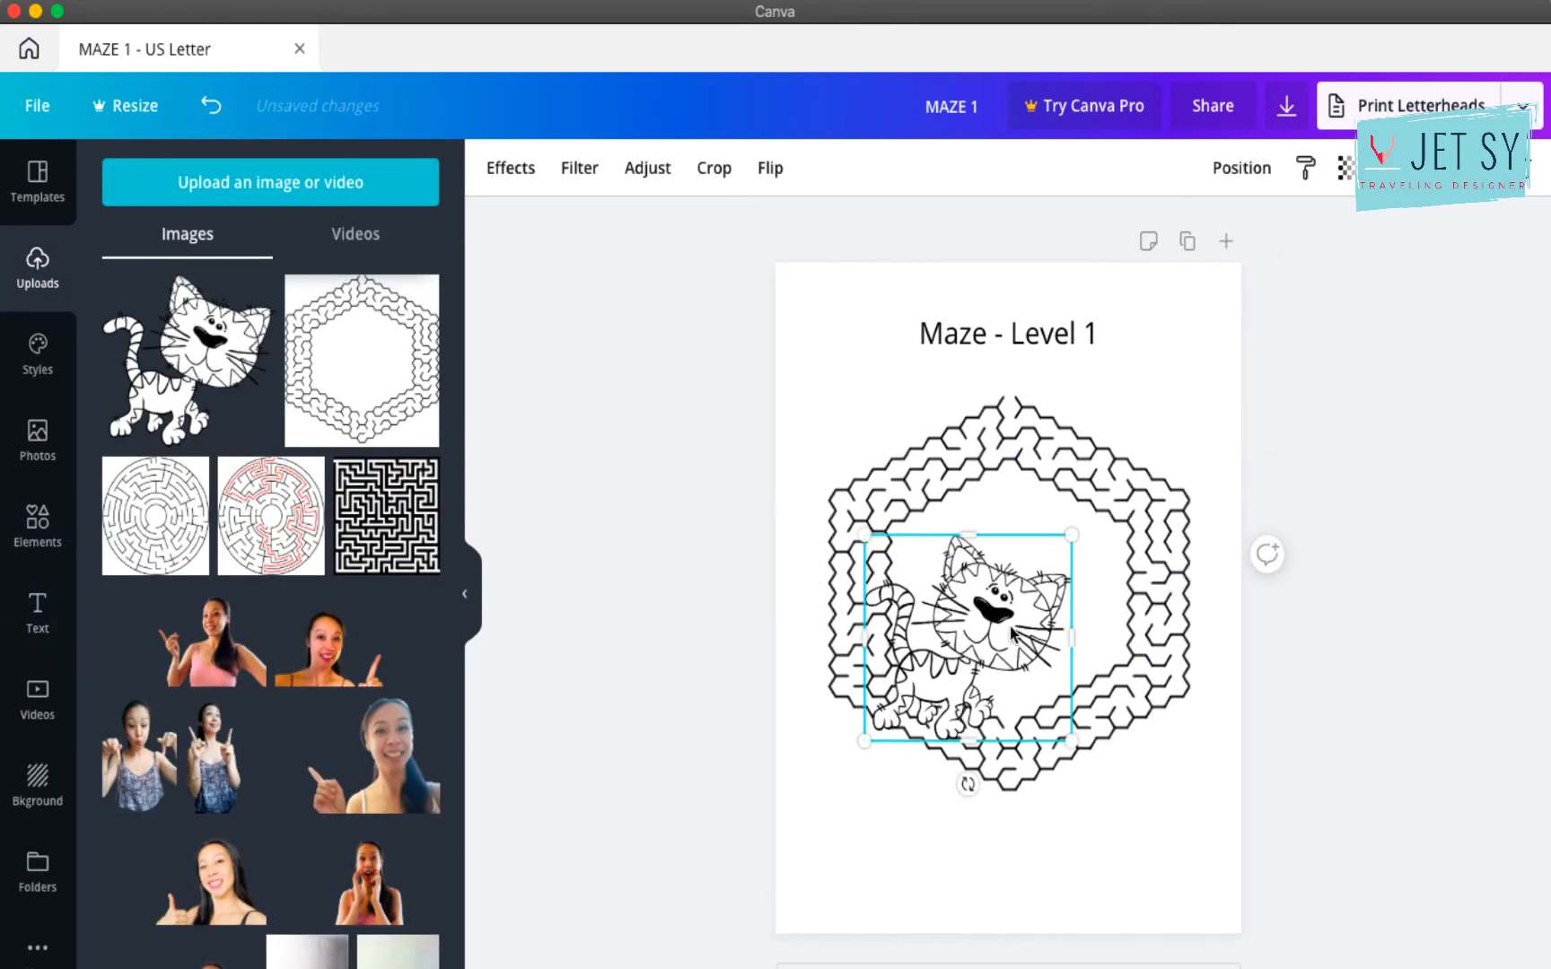
drag(1011, 632, 1057, 583)
drag(904, 699, 939, 672)
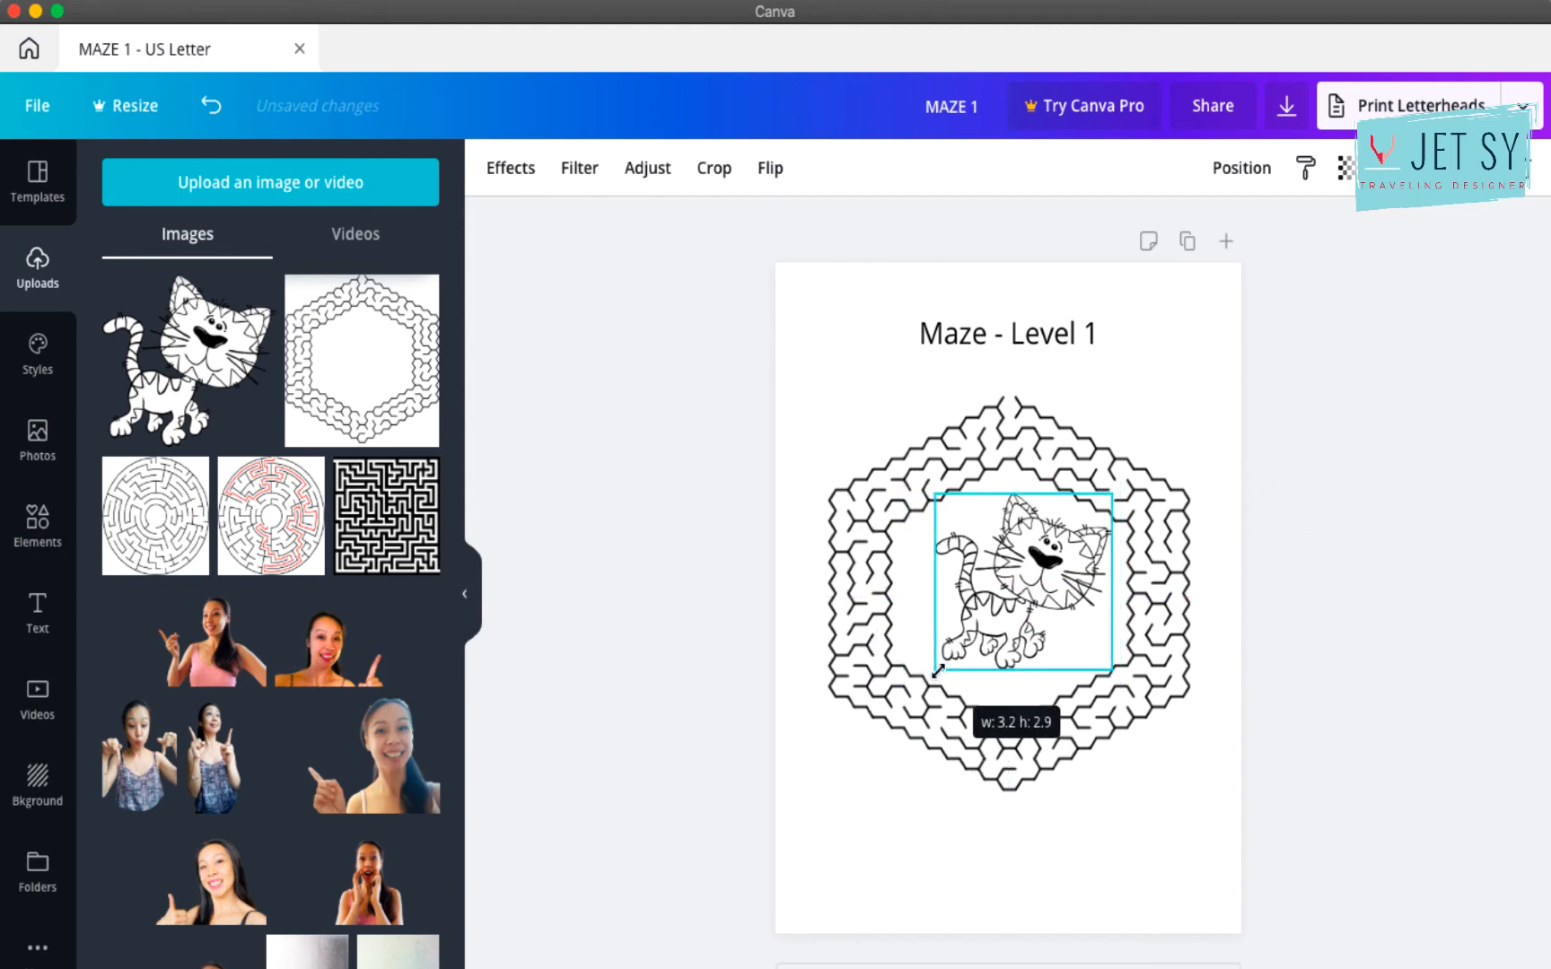
drag(1052, 627, 1062, 609)
click(1066, 625)
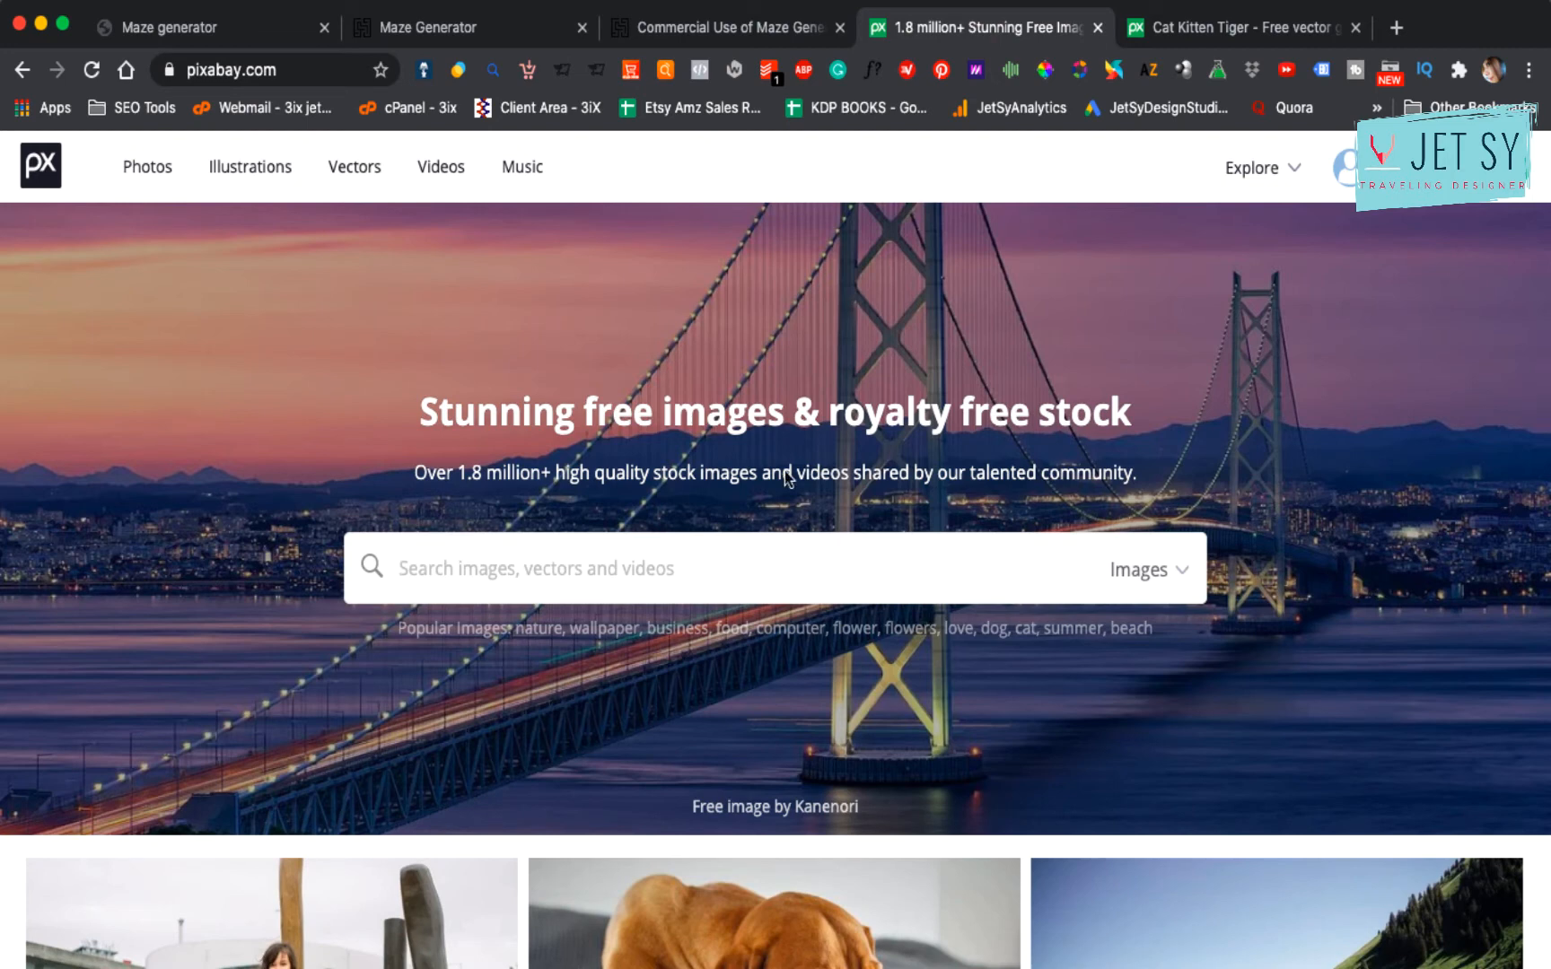
Step: On Pixabay, search for "cat cartoon images" and browse the results for a black-and-white line drawing
click(845, 601)
text(cat)
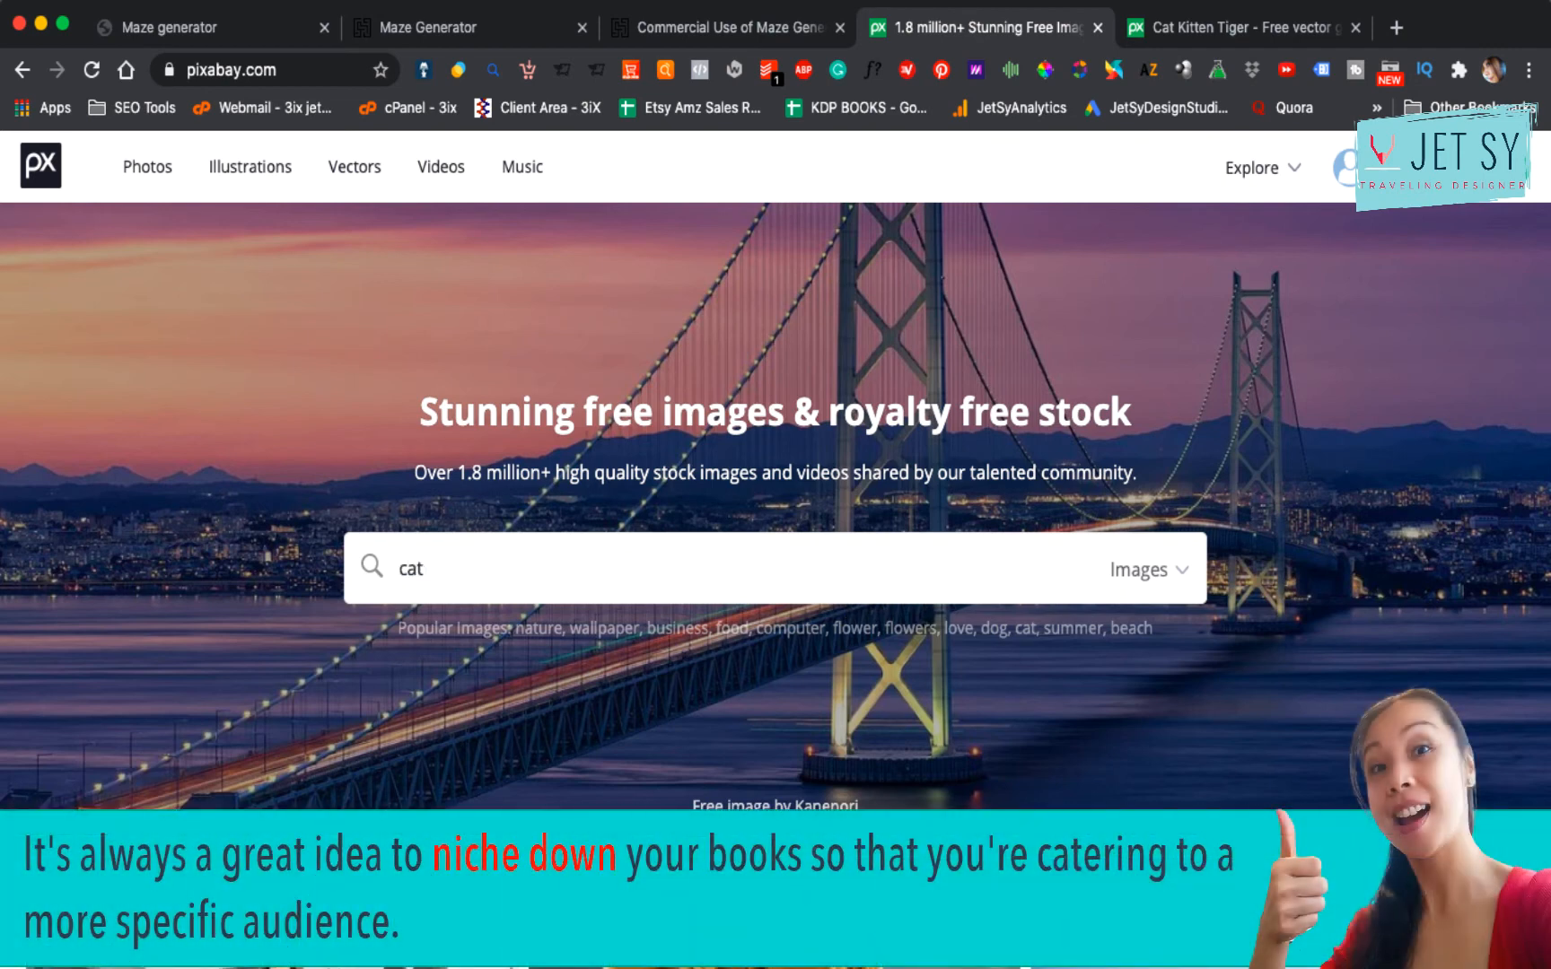
text( cartoon images)
key(Return)
scroll(601, 683, down, 15)
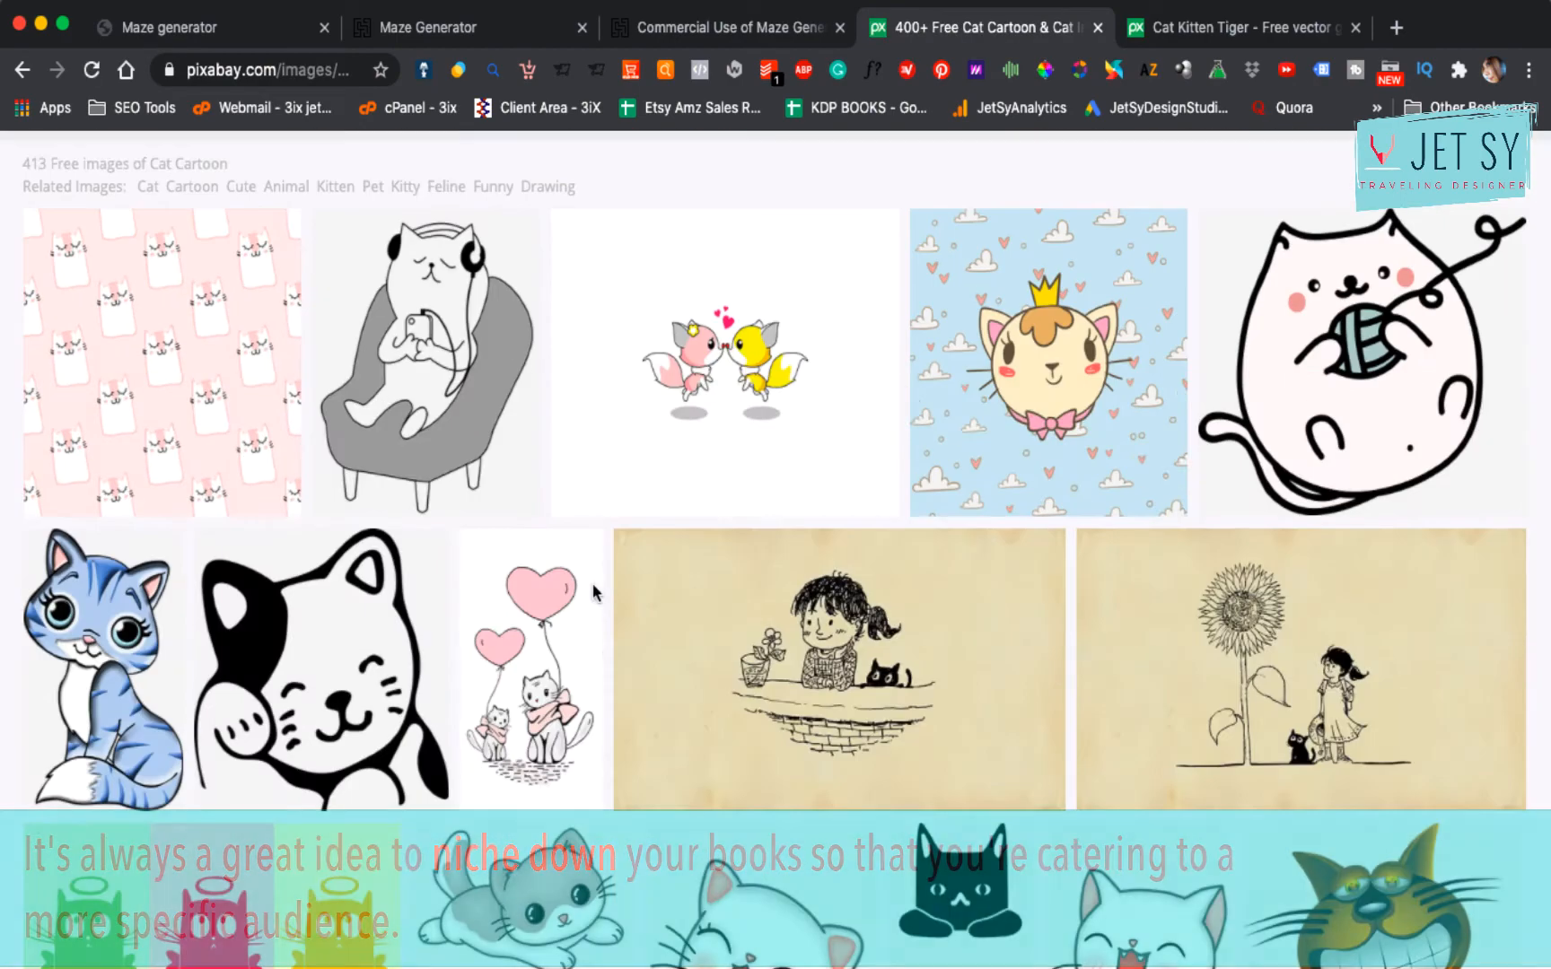
scroll(594, 592, down, 20)
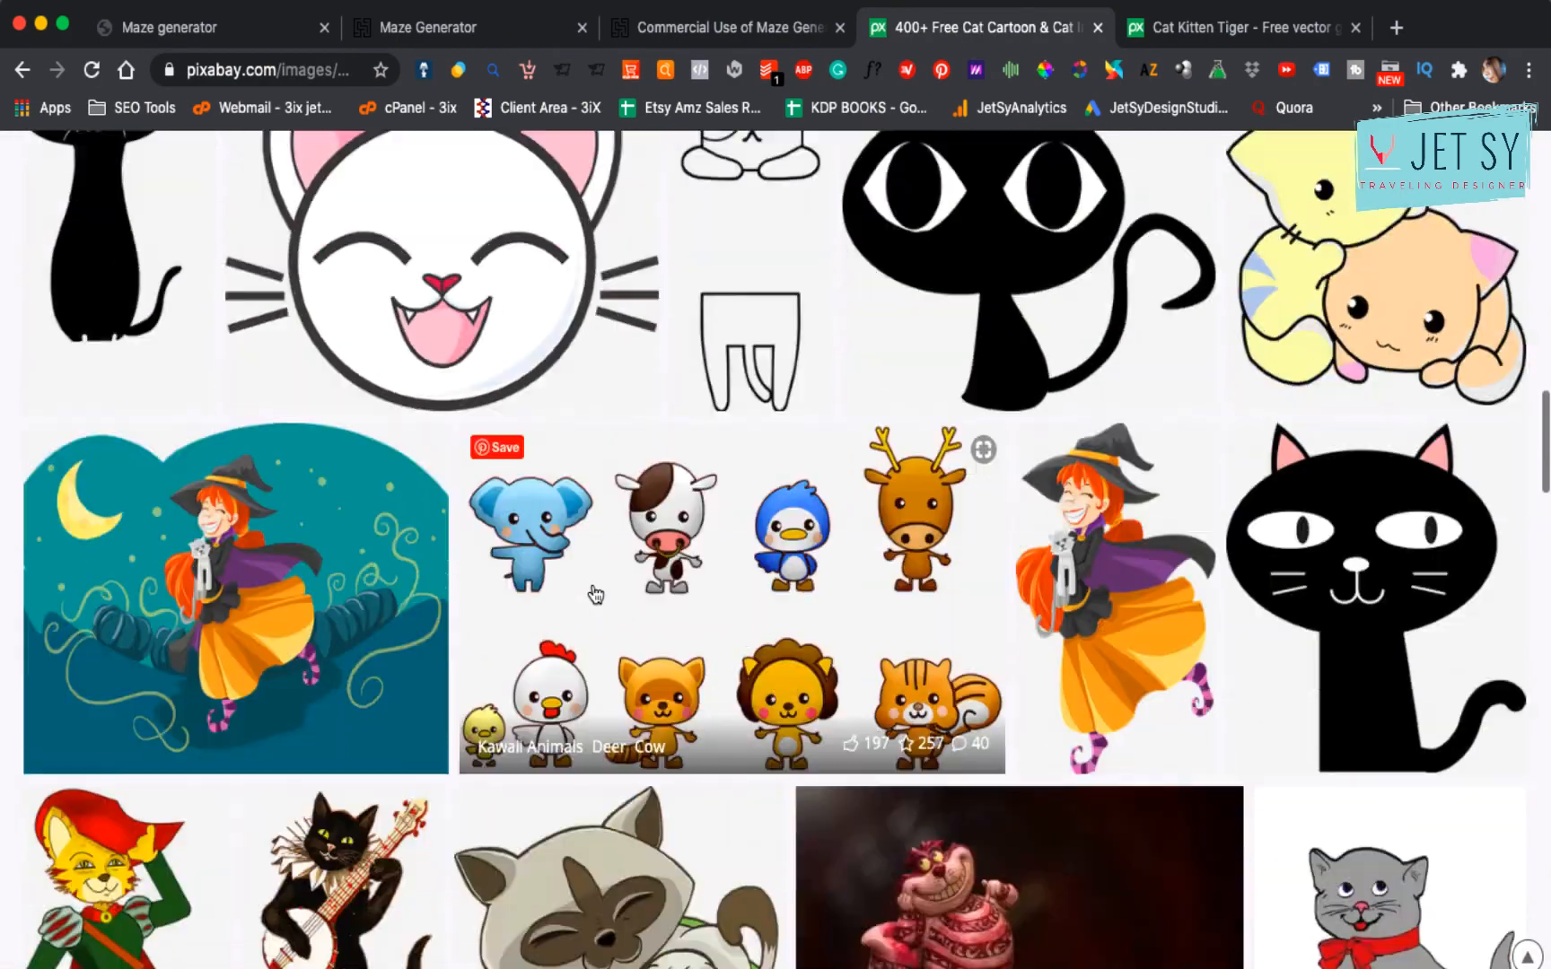
scroll(594, 593, up, 8)
scroll(594, 593, down, 12)
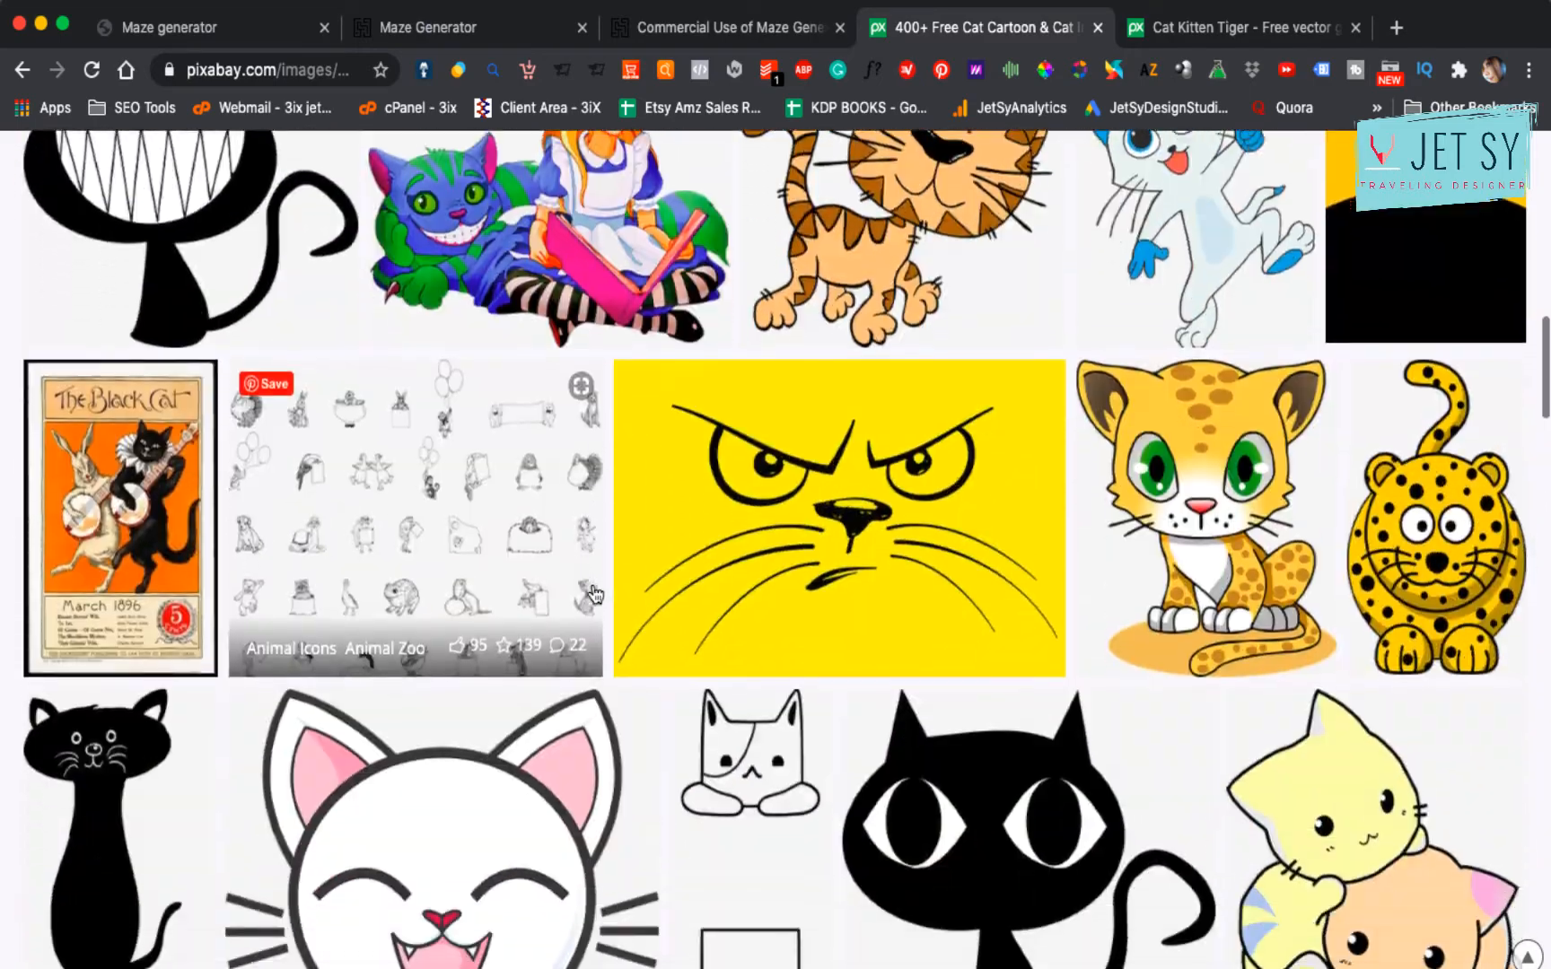
scroll(593, 592, down, 15)
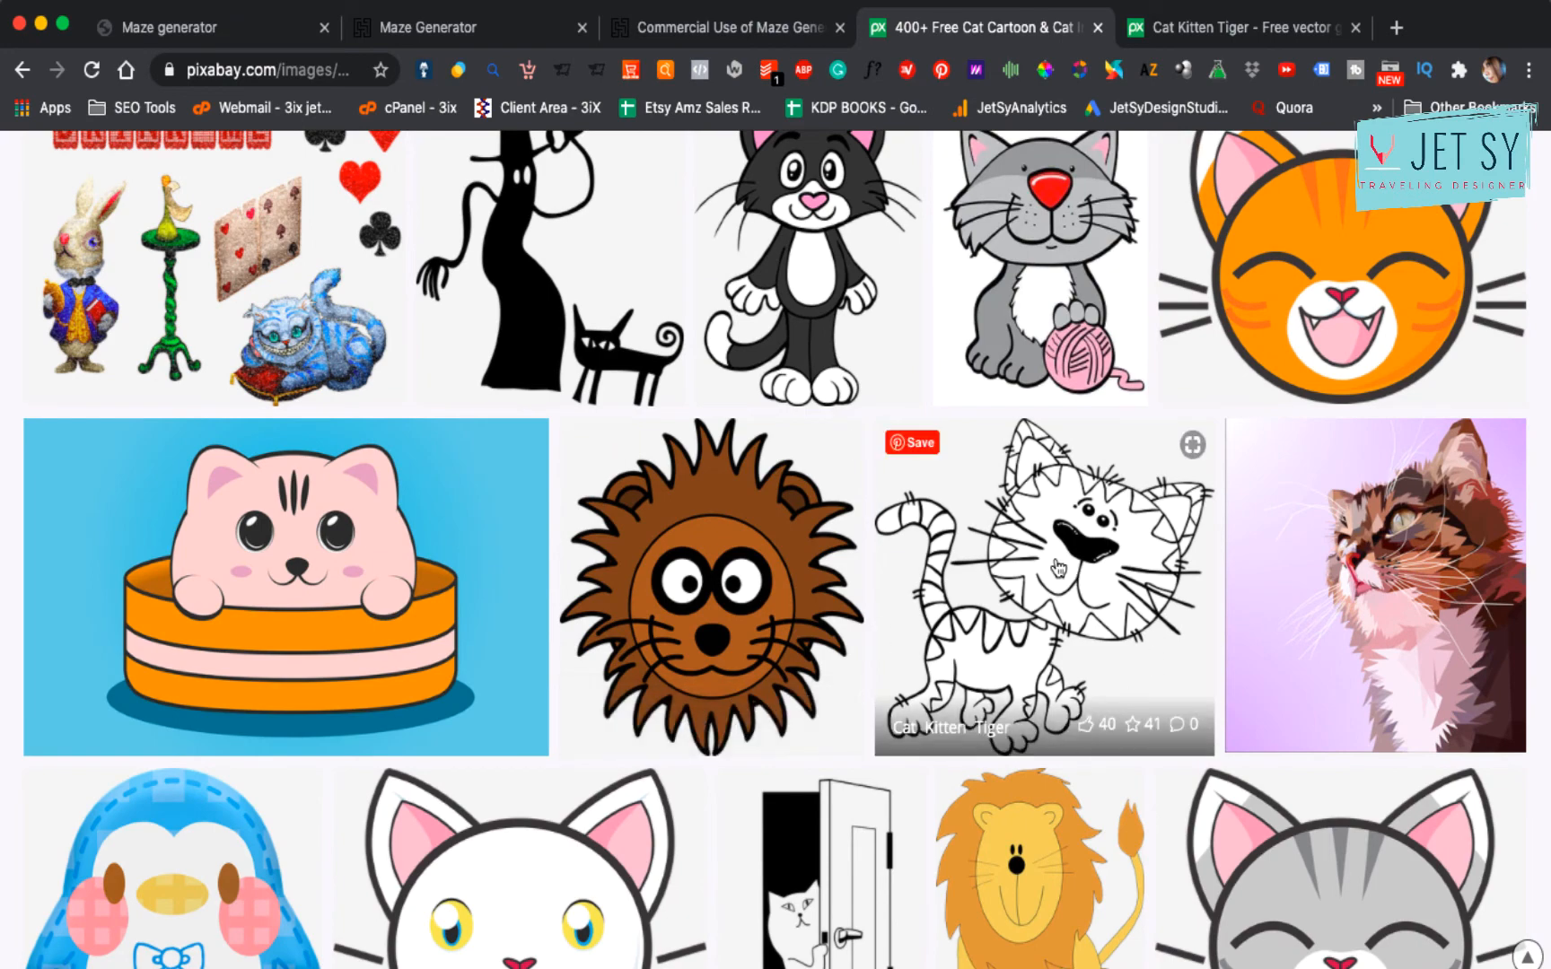
Step: Check the licence and the available download sizes of the black-and-white Cat Kitten Tiger vector
click(1272, 36)
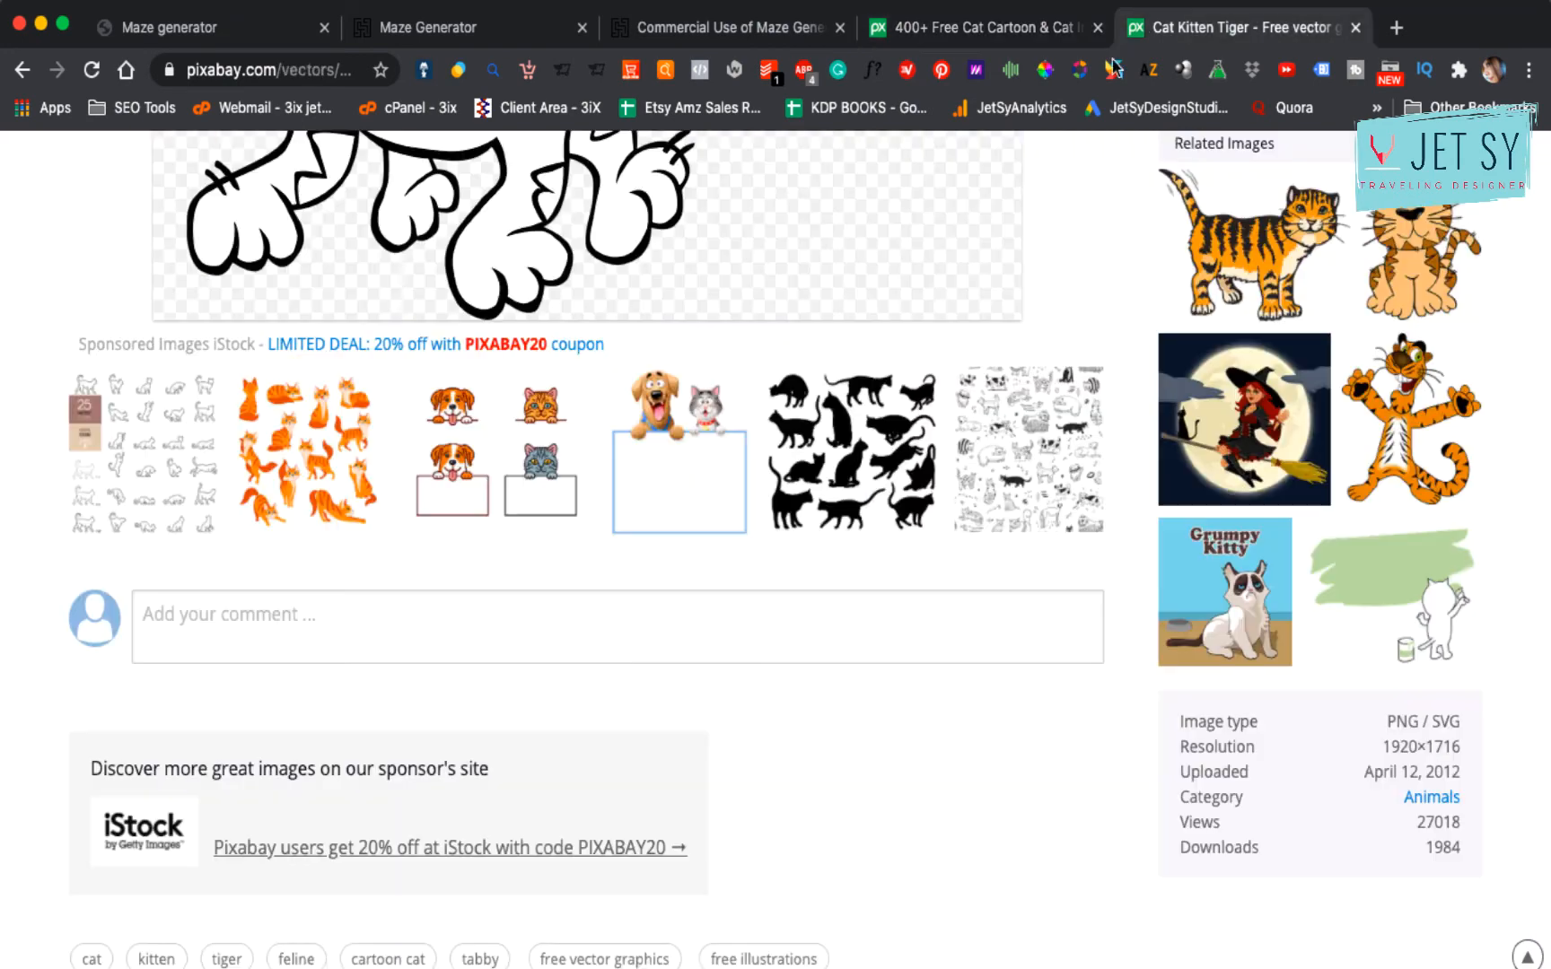
scroll(1018, 644, up, 10)
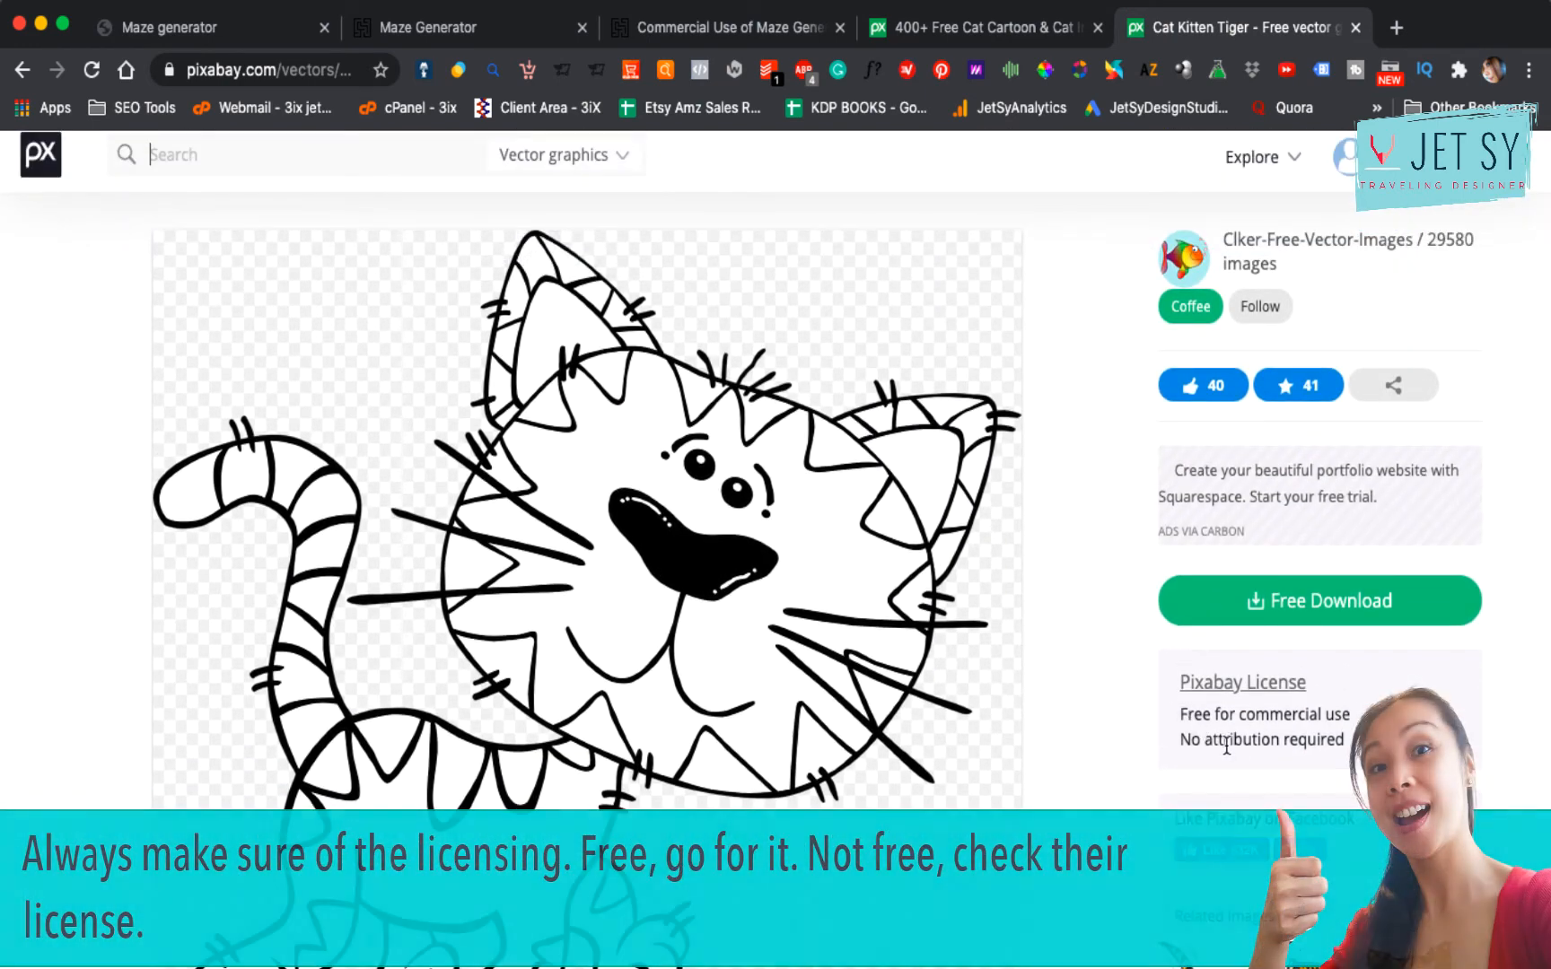
scroll(1161, 675, down, 2)
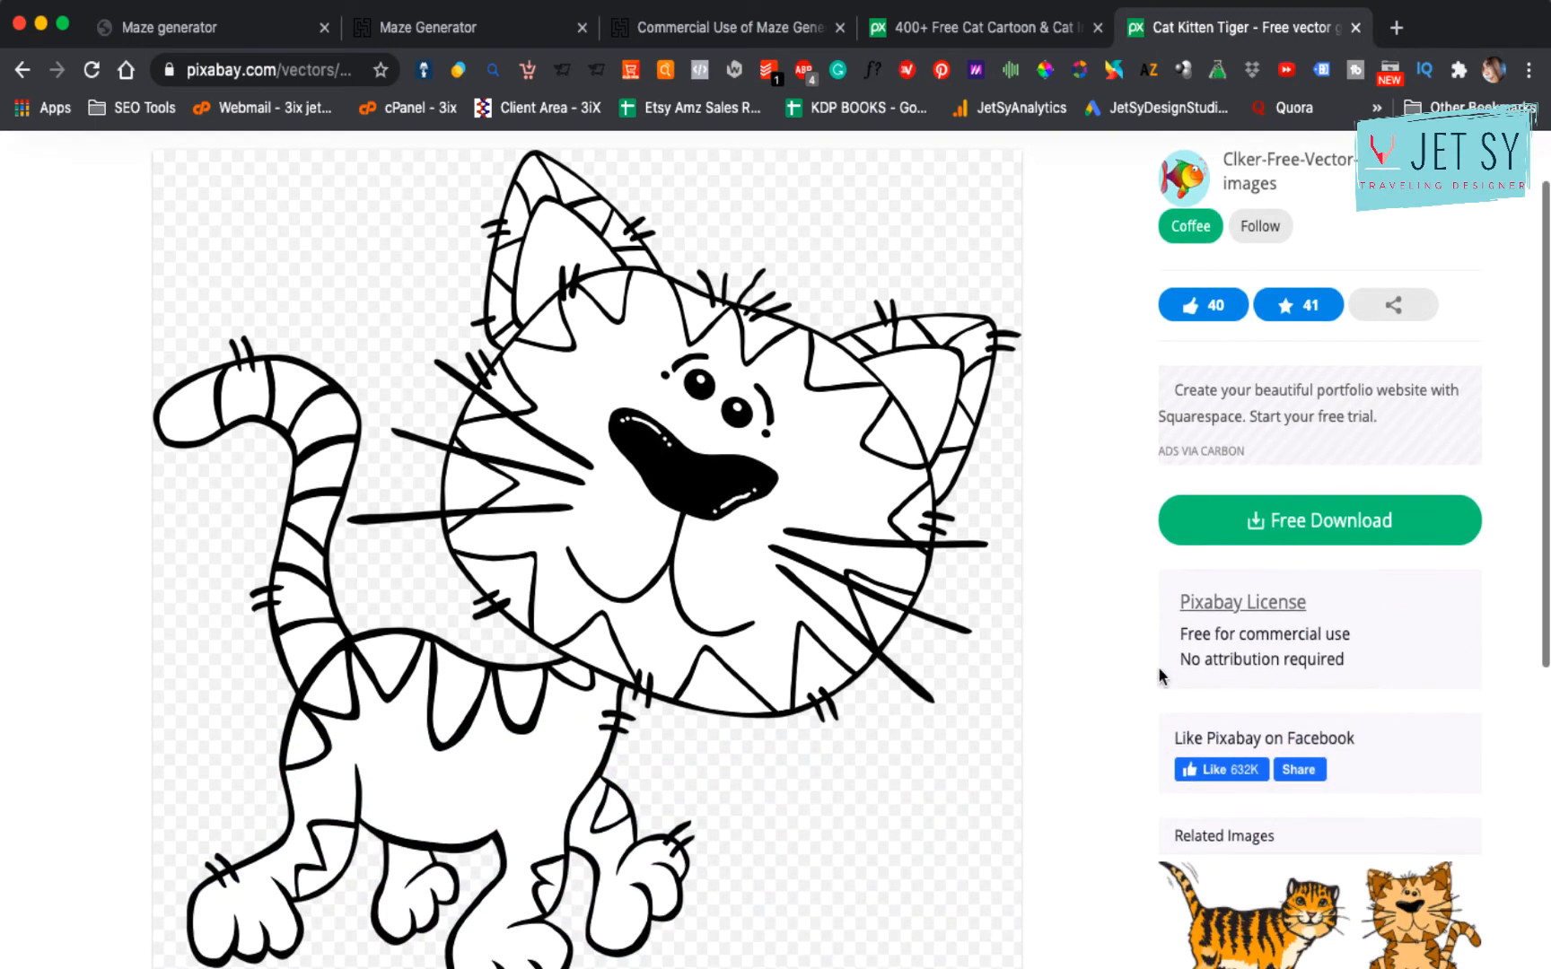
click(1343, 530)
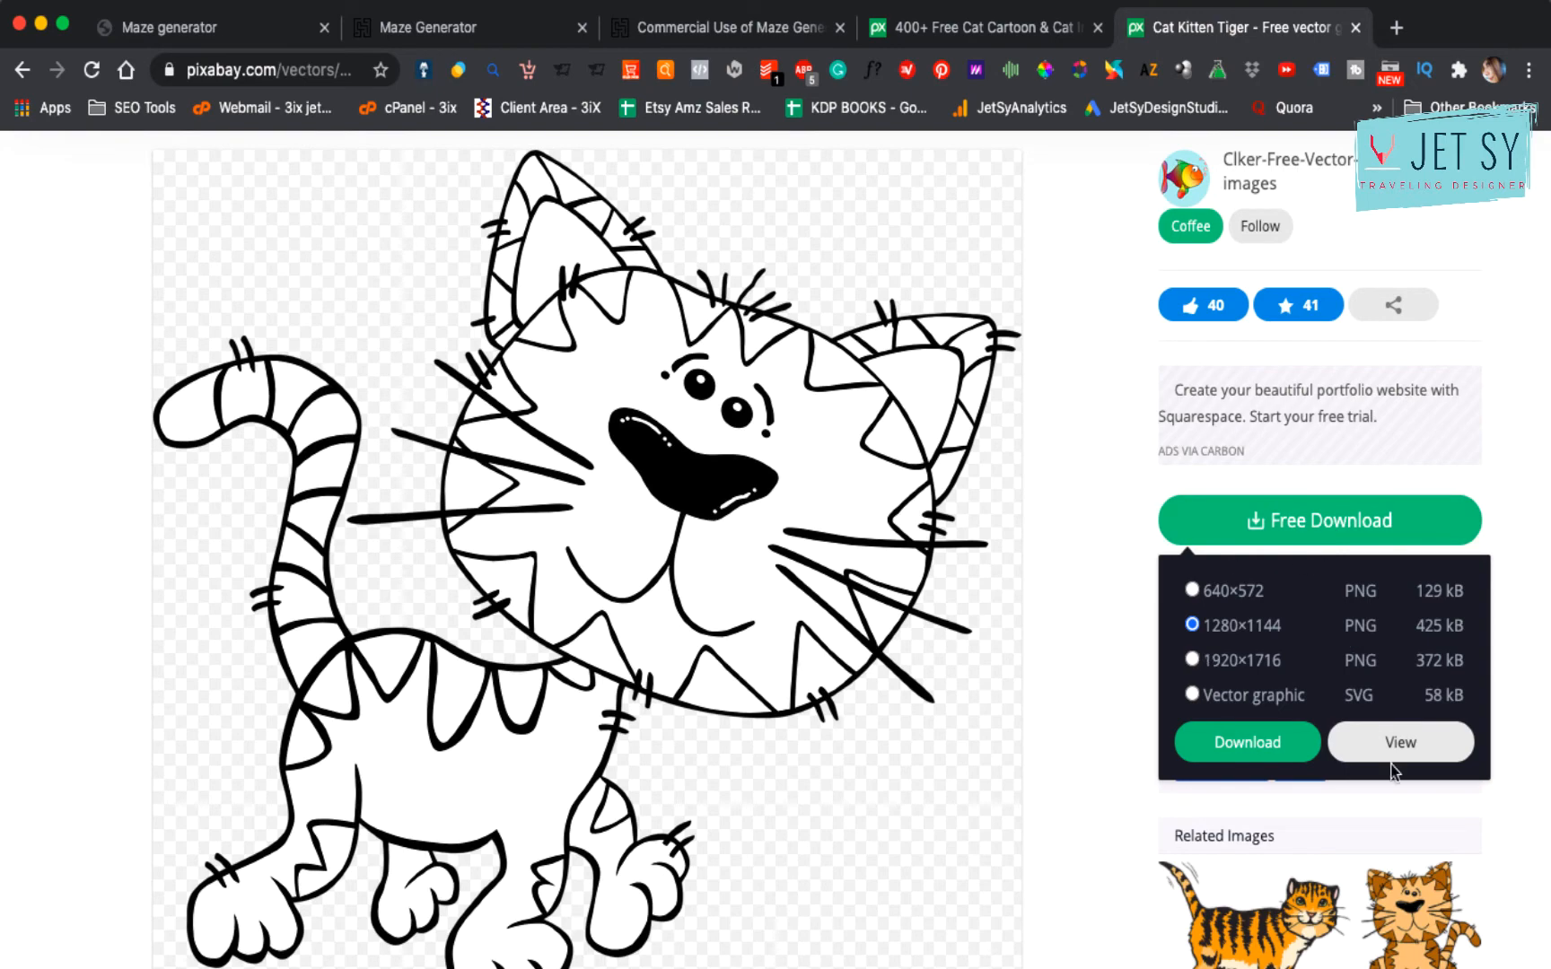
Step: Switch back to Canva and nudge the cat drawing slightly up and to the right inside the hexagonal maze
mouse_move(928, 965)
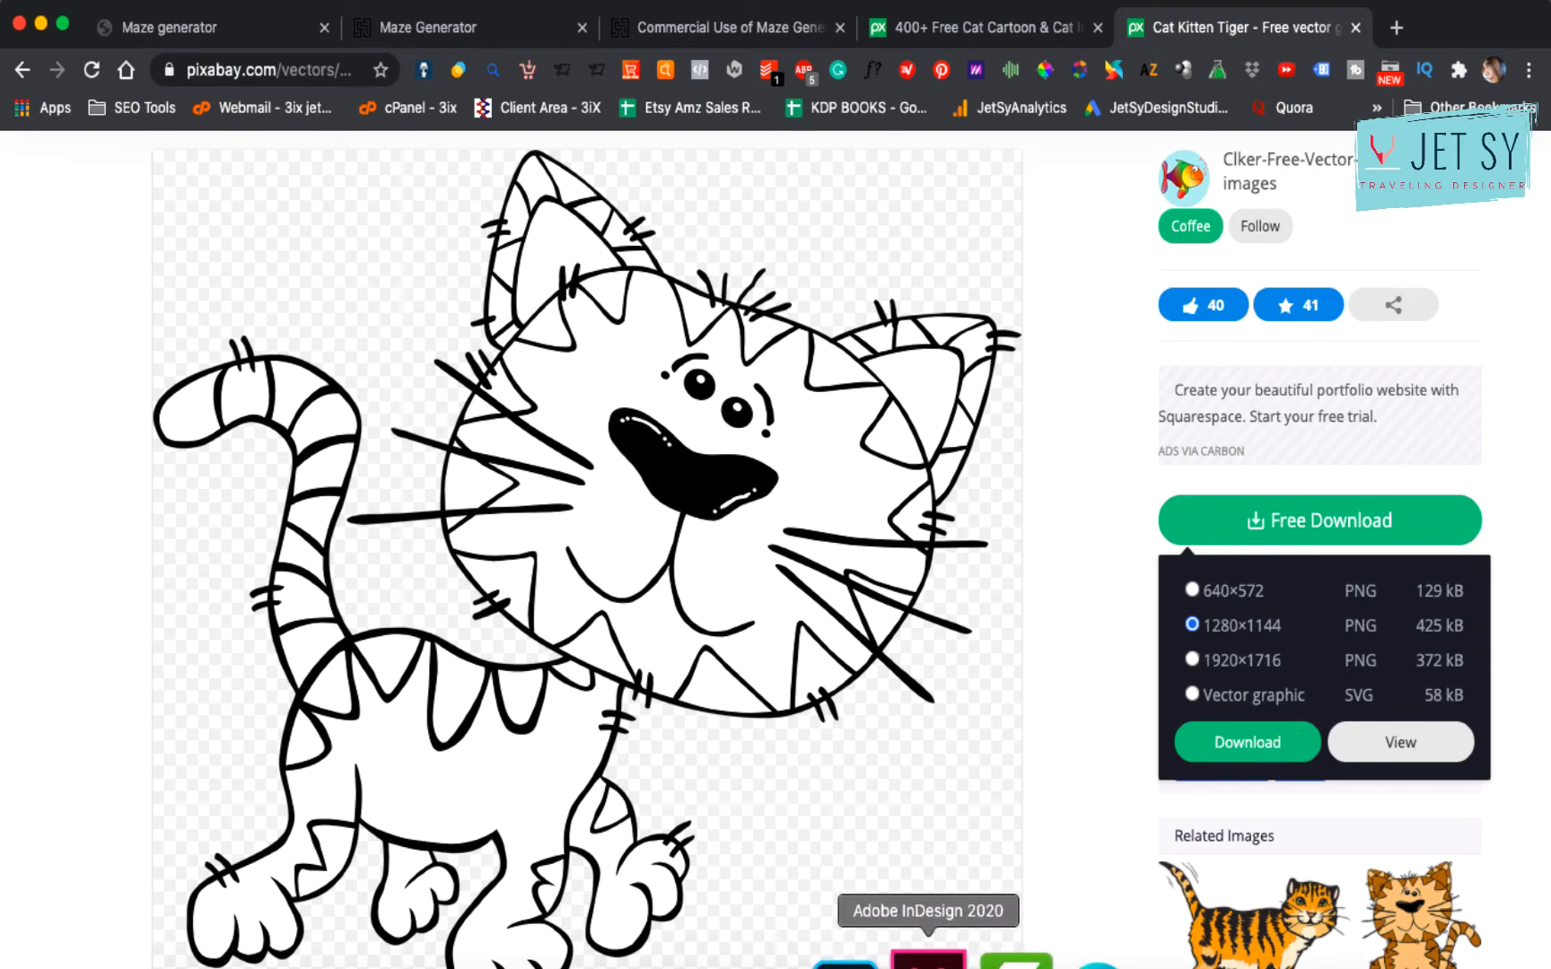
click(1032, 959)
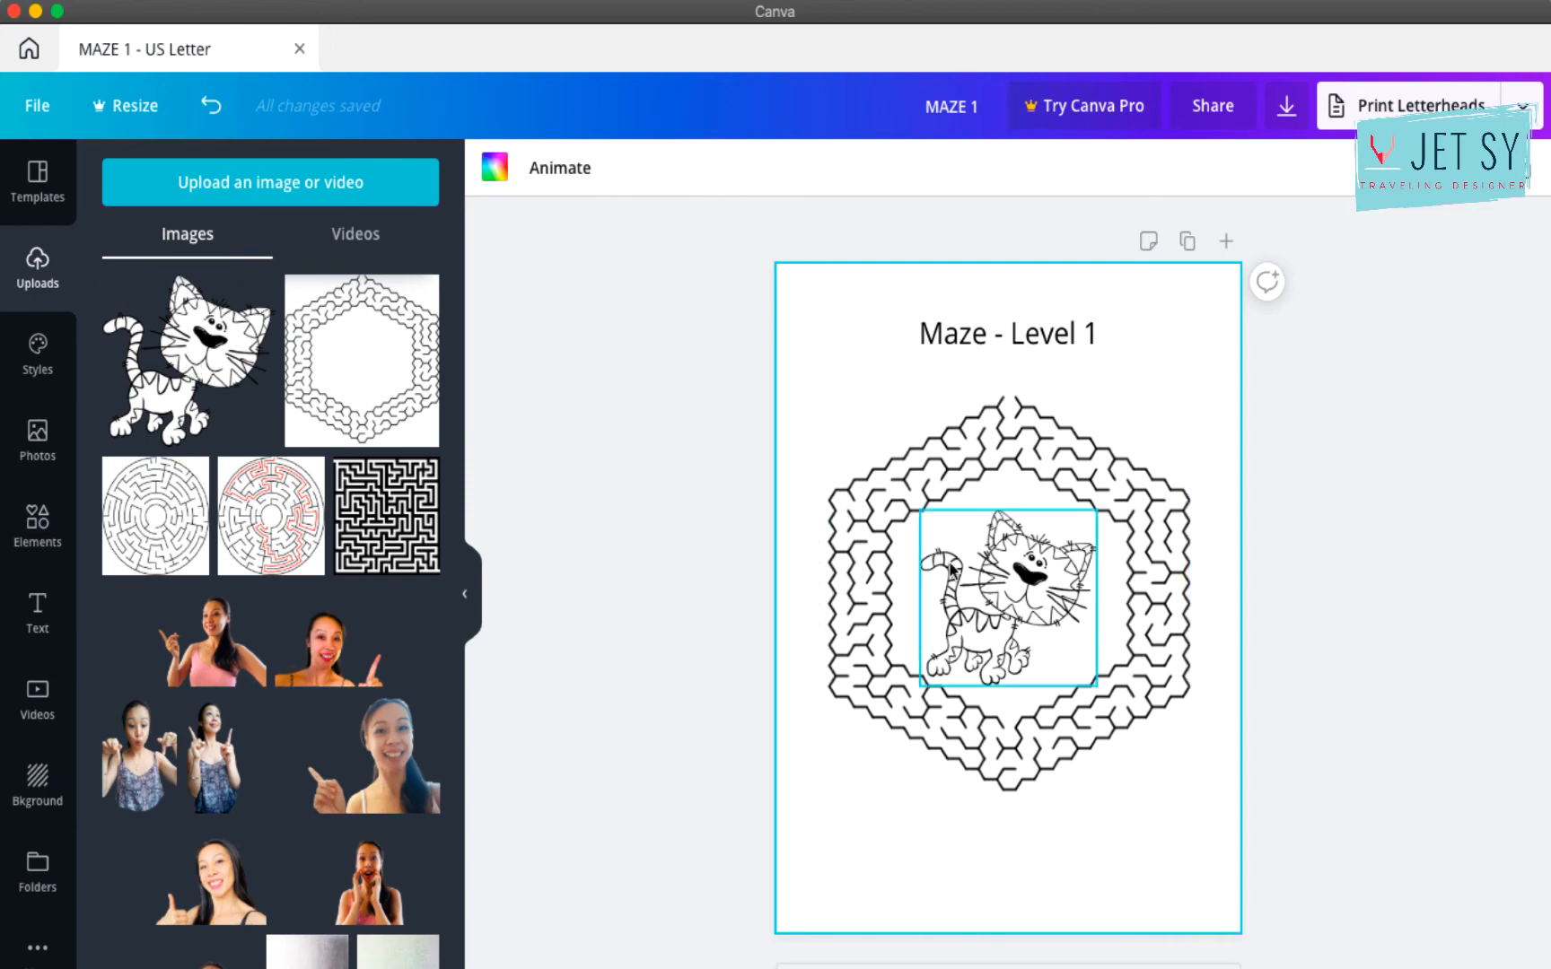
click(1014, 591)
mouse_move(1014, 583)
mouse_down()
mouse_move(1021, 564)
mouse_move(1022, 579)
mouse_up()
click(1323, 634)
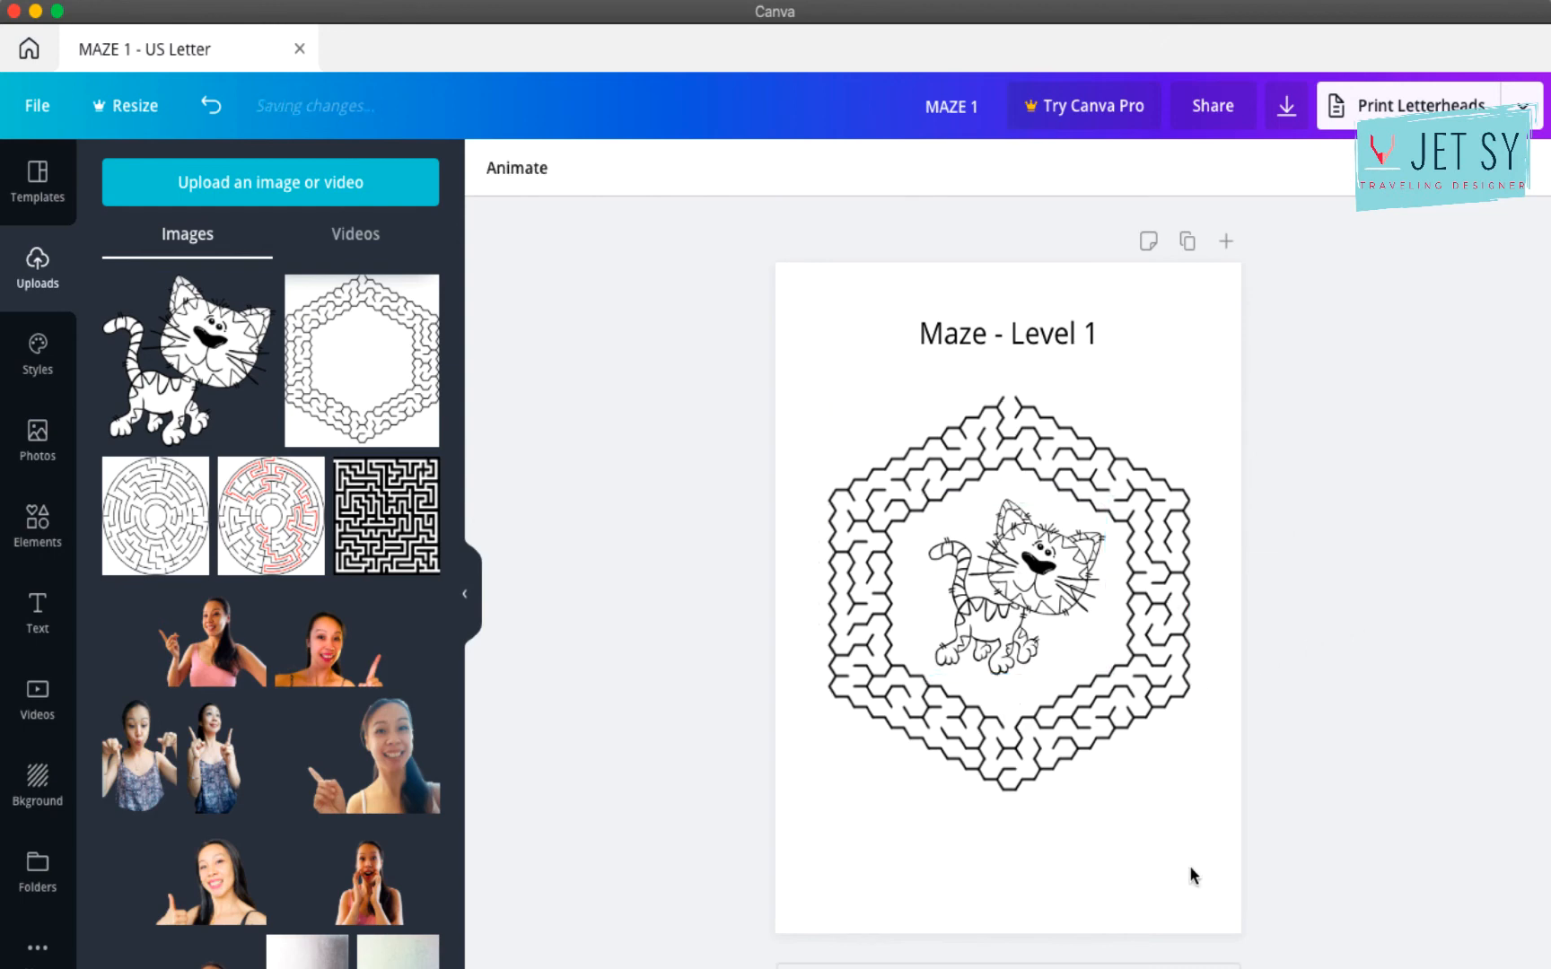
Step: Add a second page and place the uploaded unsolved round maze on it
click(1109, 877)
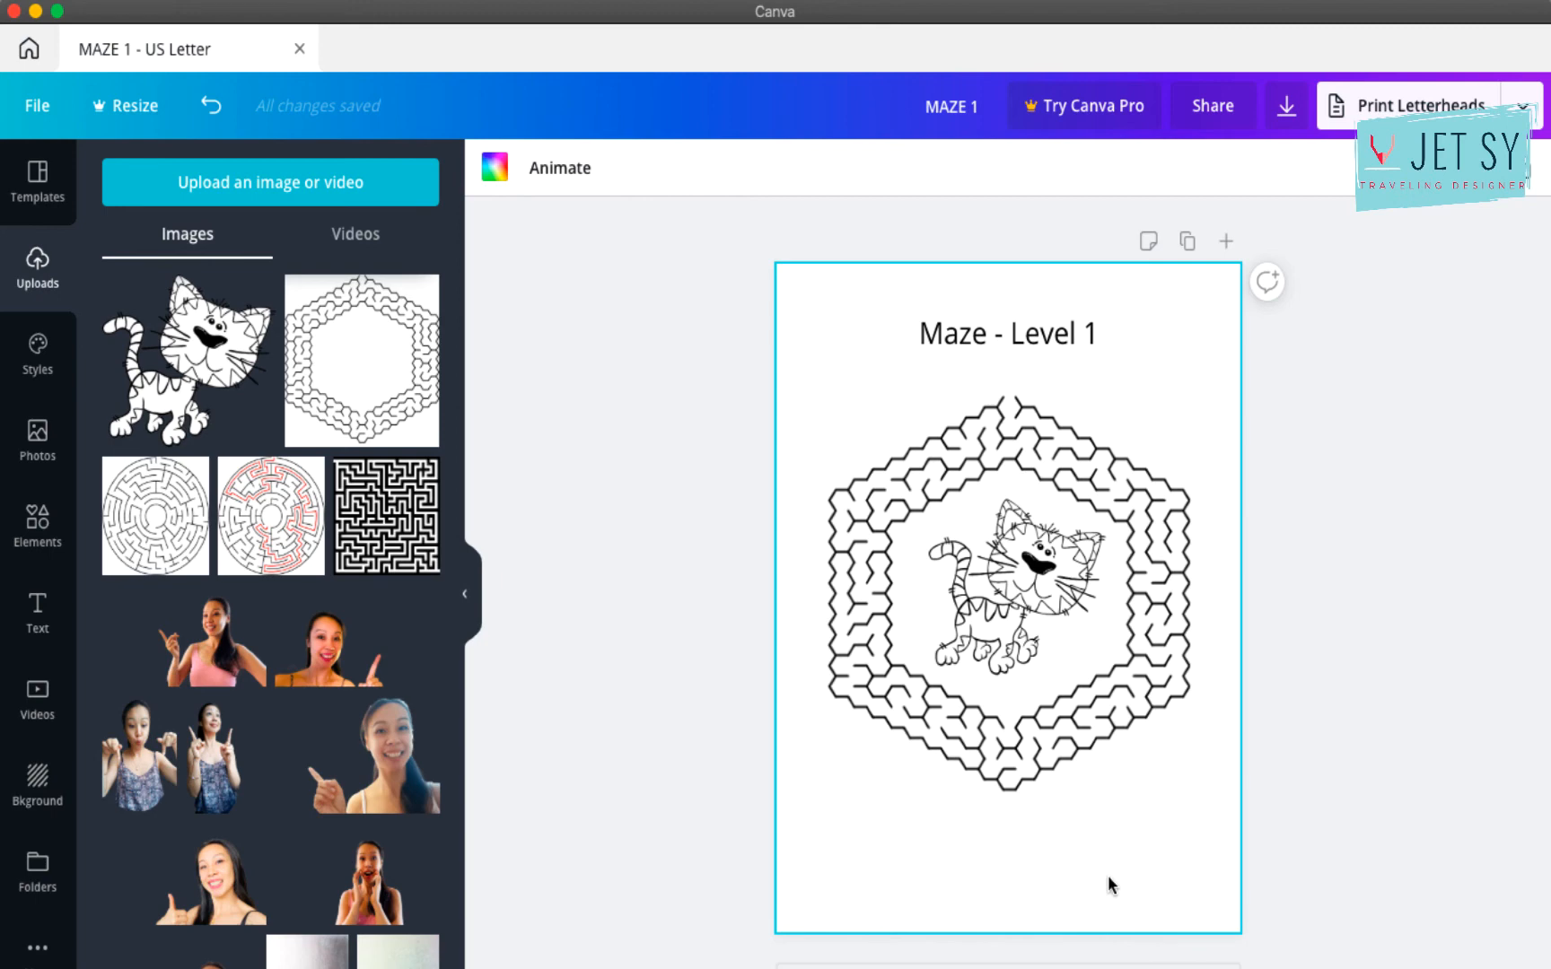
key(super+Return)
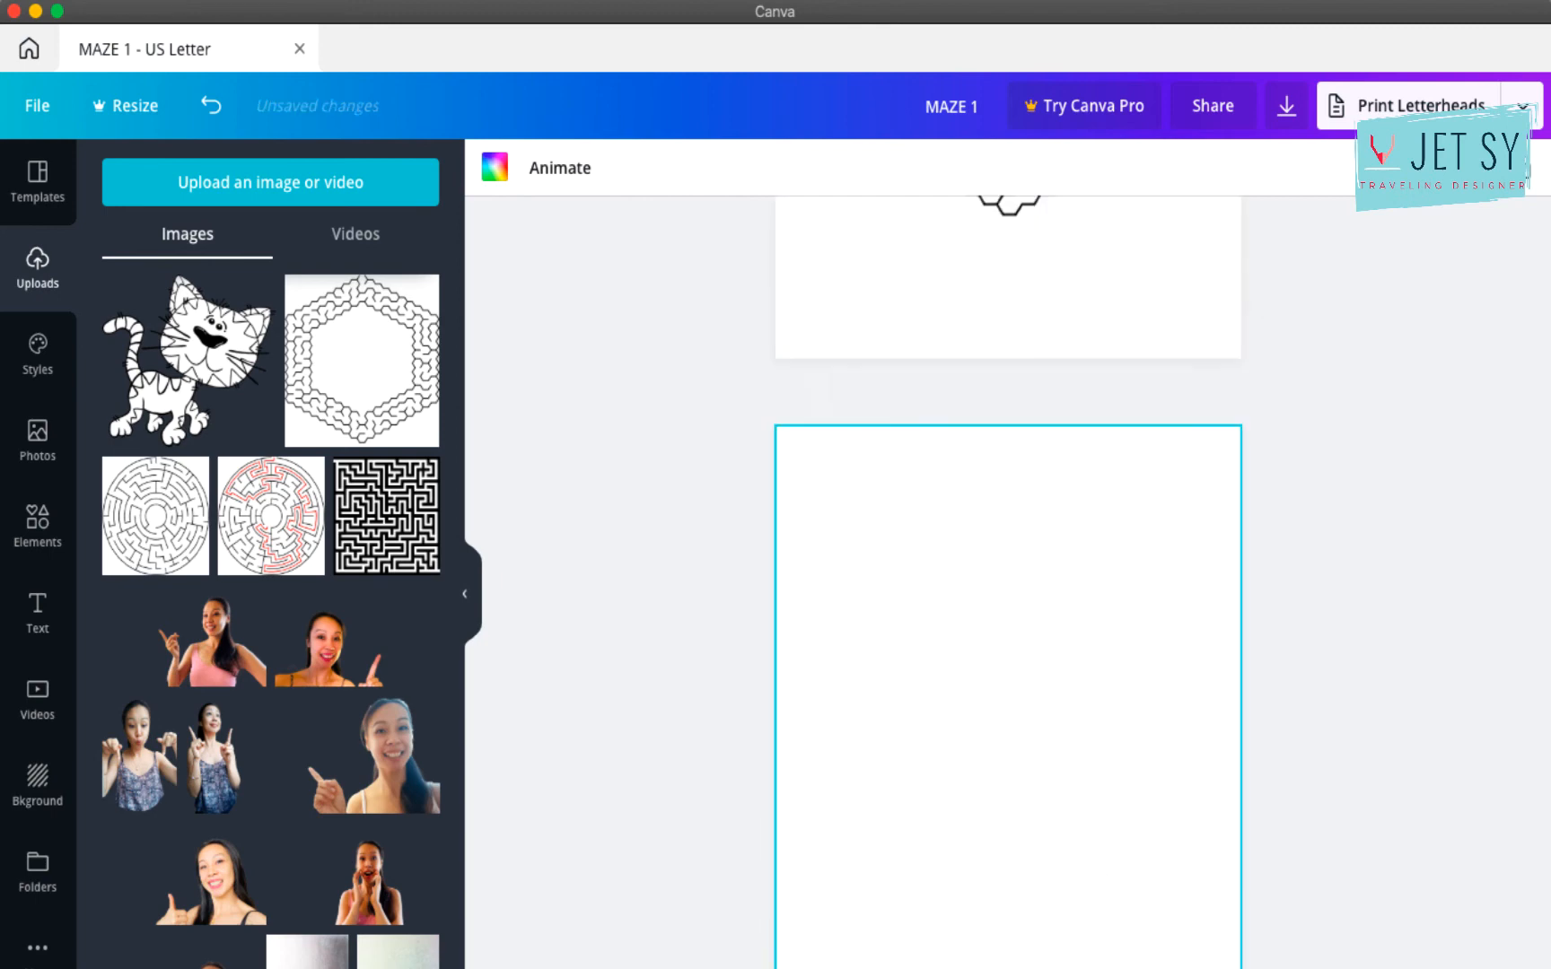
click(164, 521)
Step: Enlarge the round maze to about 6.7 by 6.7 and centre it horizontally in the upper part of page 2
drag(1128, 464, 1190, 396)
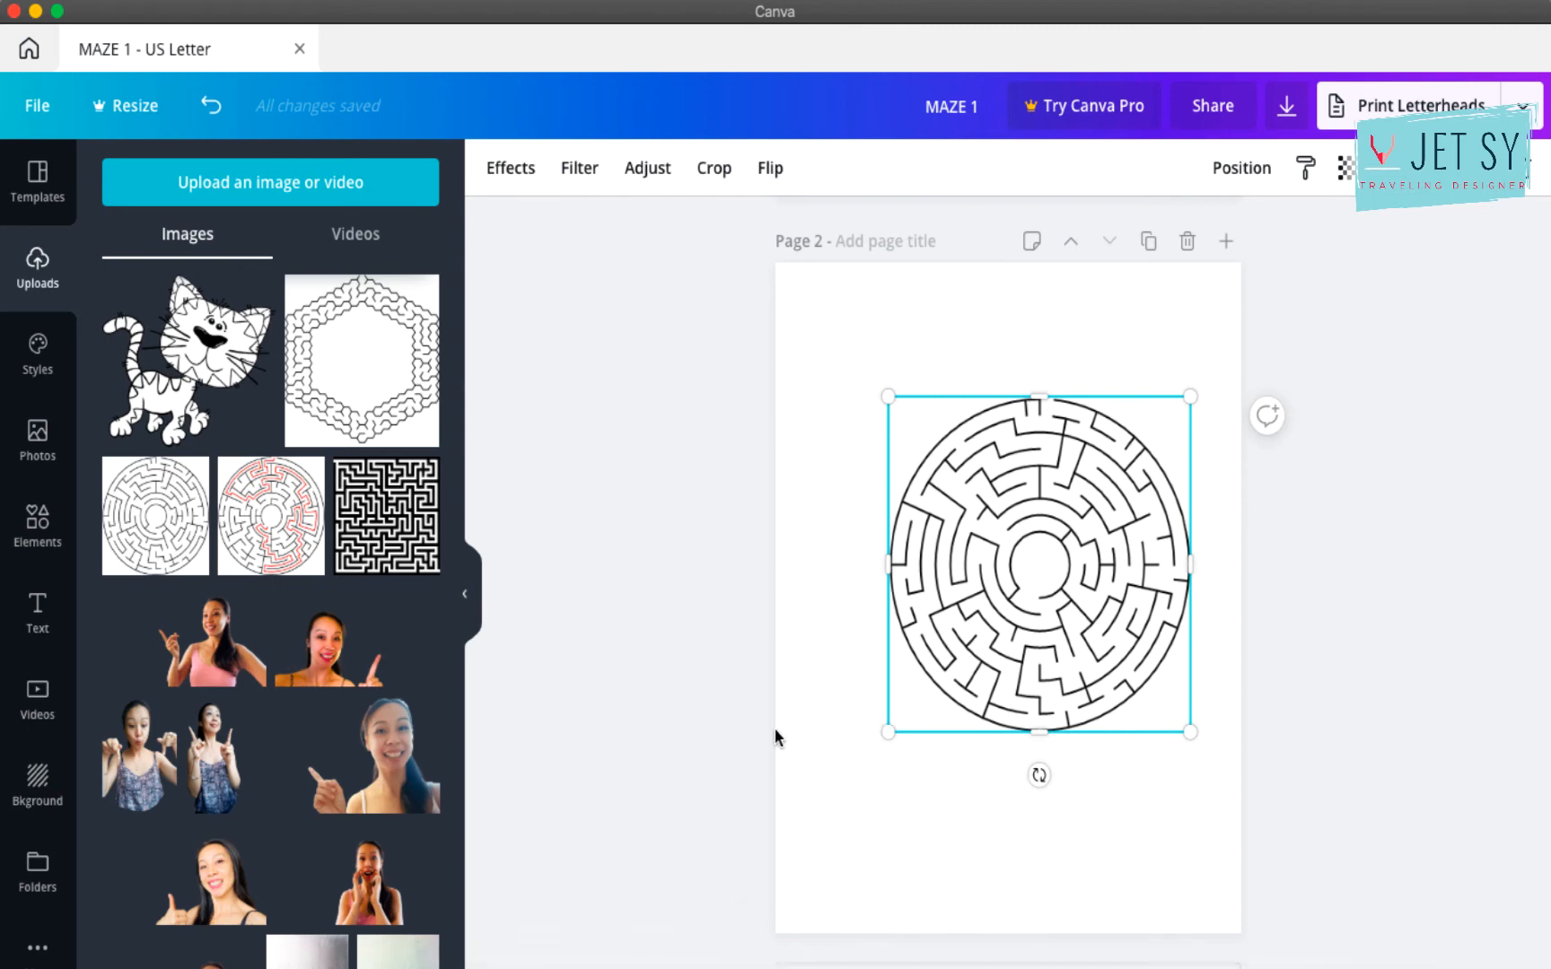
drag(1076, 596, 1049, 554)
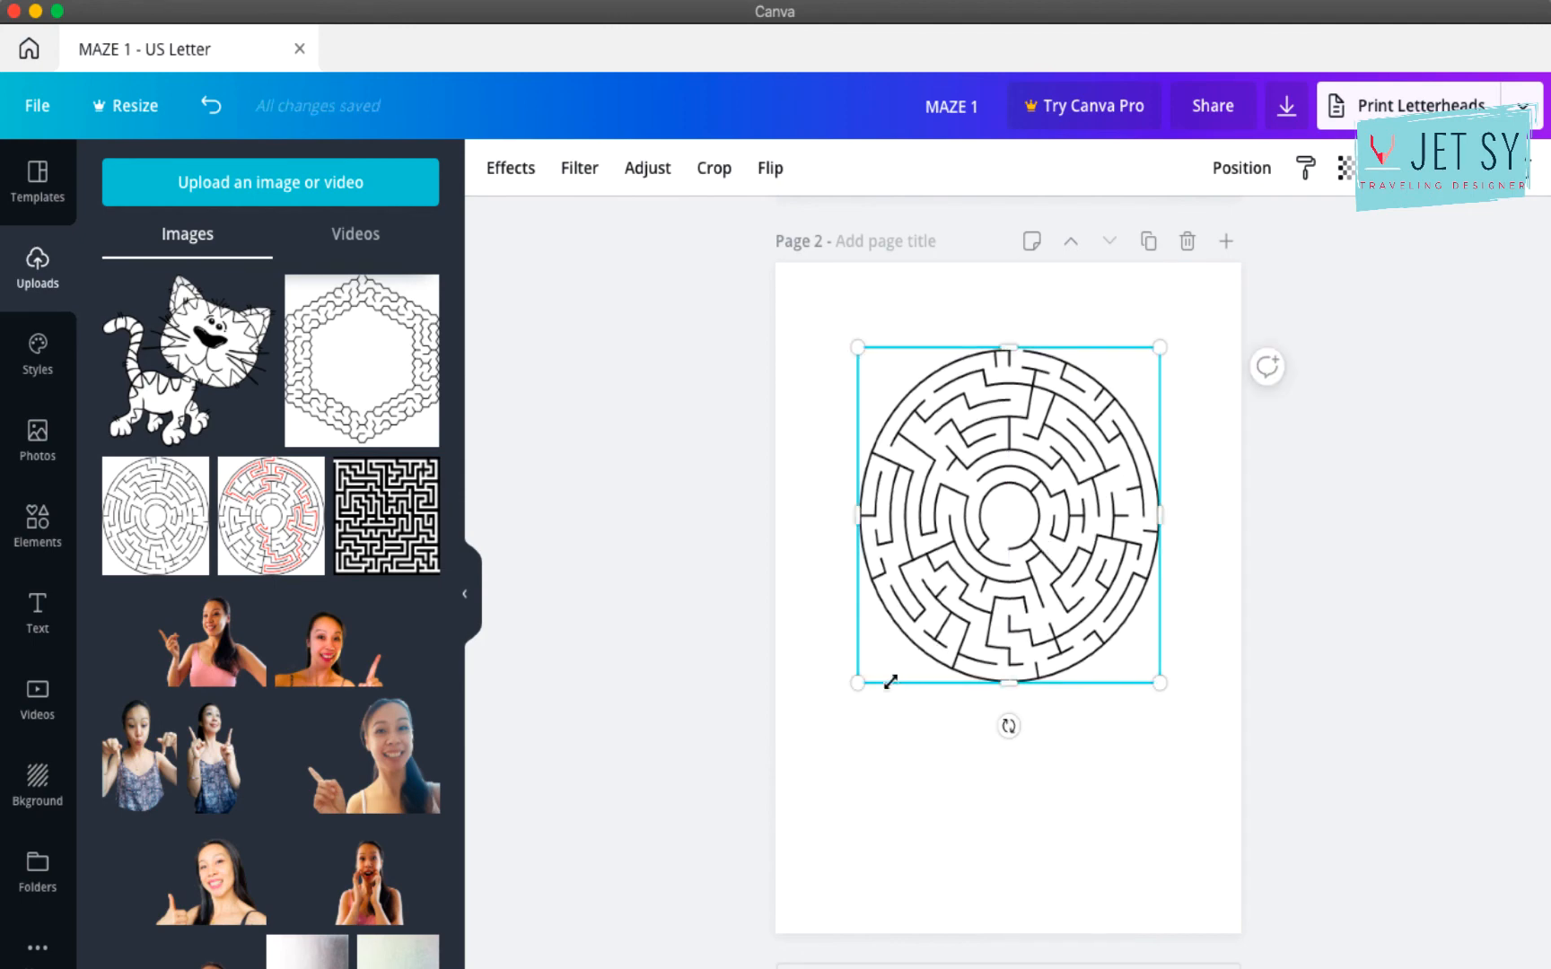
drag(818, 718, 818, 720)
drag(1161, 354, 1189, 314)
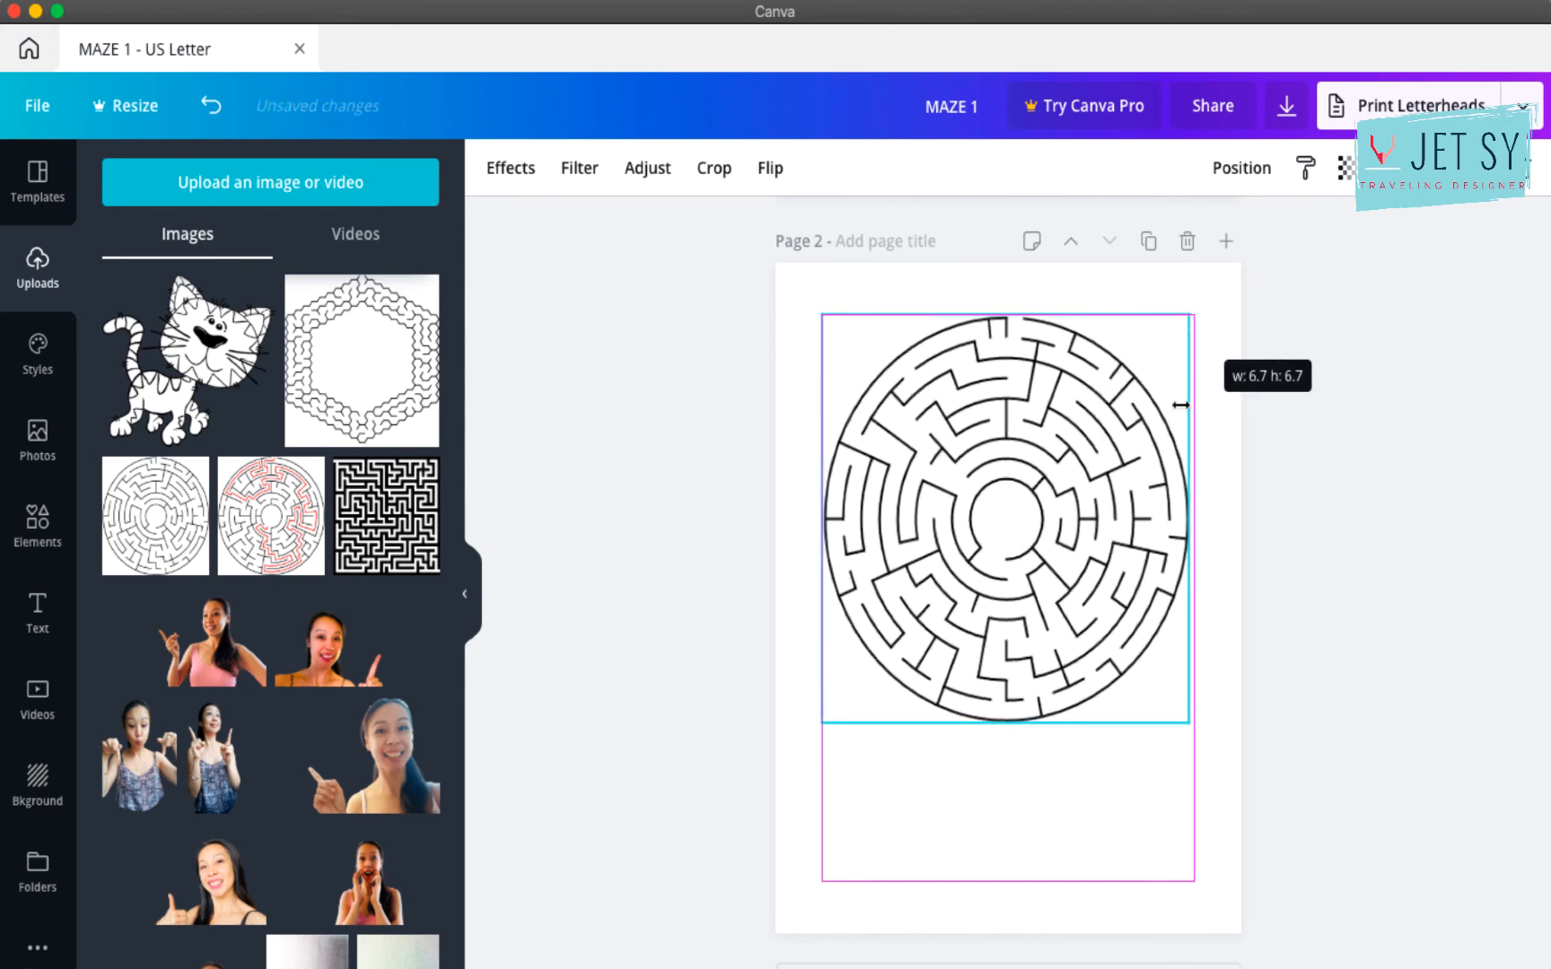
mouse_move(1115, 582)
mouse_down()
mouse_move(1116, 634)
mouse_move(1119, 591)
mouse_up()
click(801, 824)
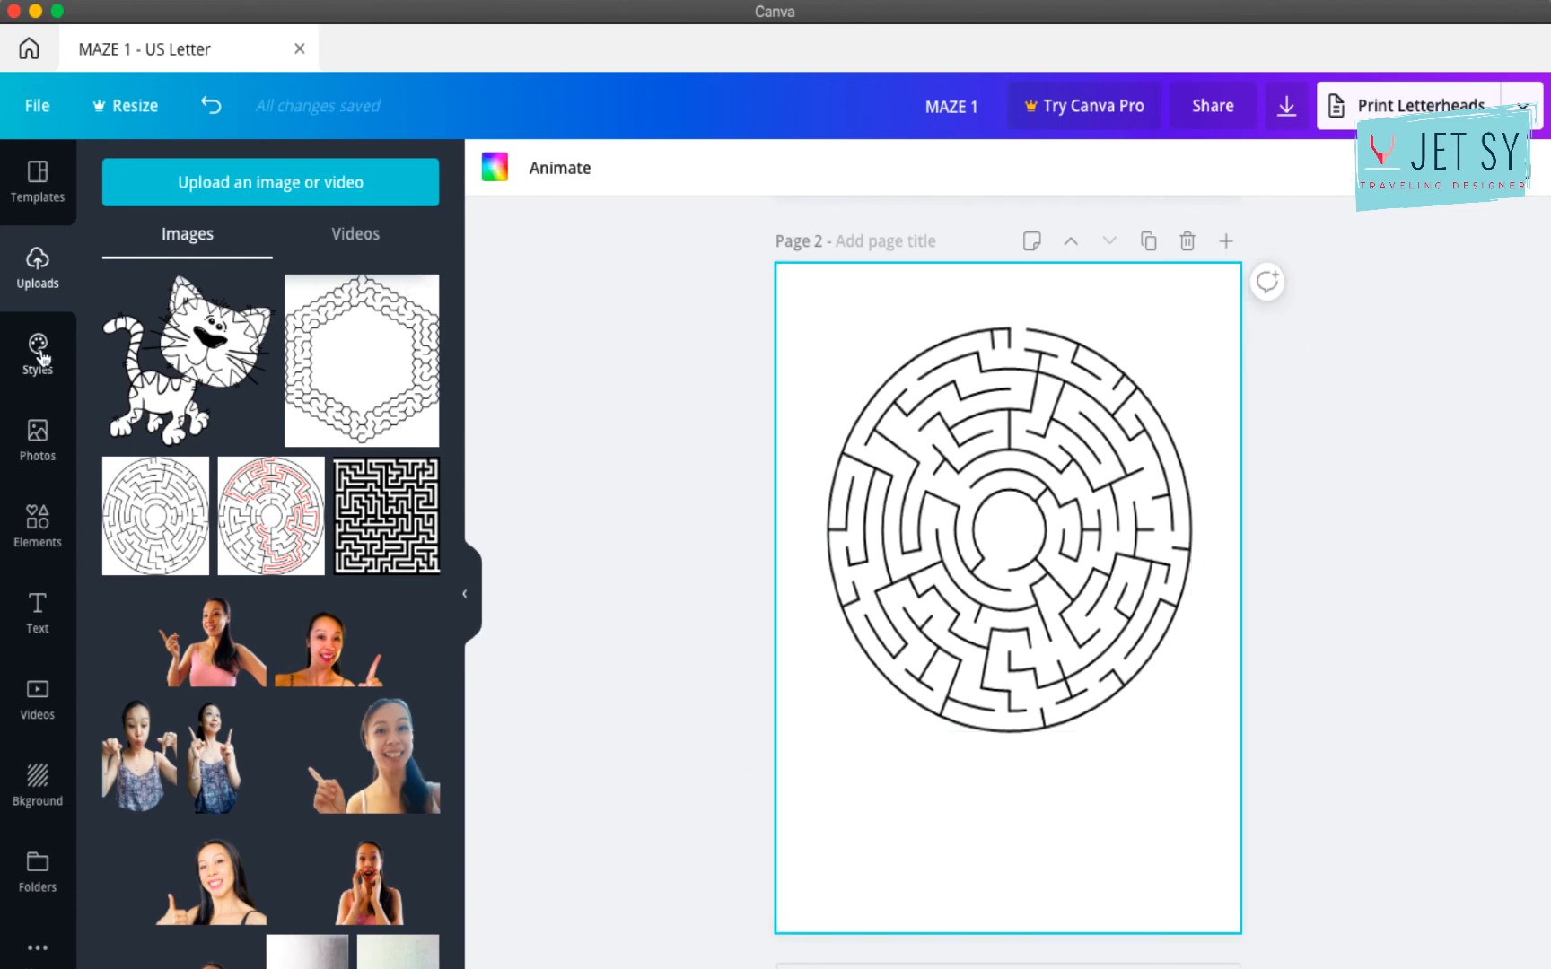
Step: Add the diagonal line-art flower branch from the "flower" elements to page 2
click(46, 542)
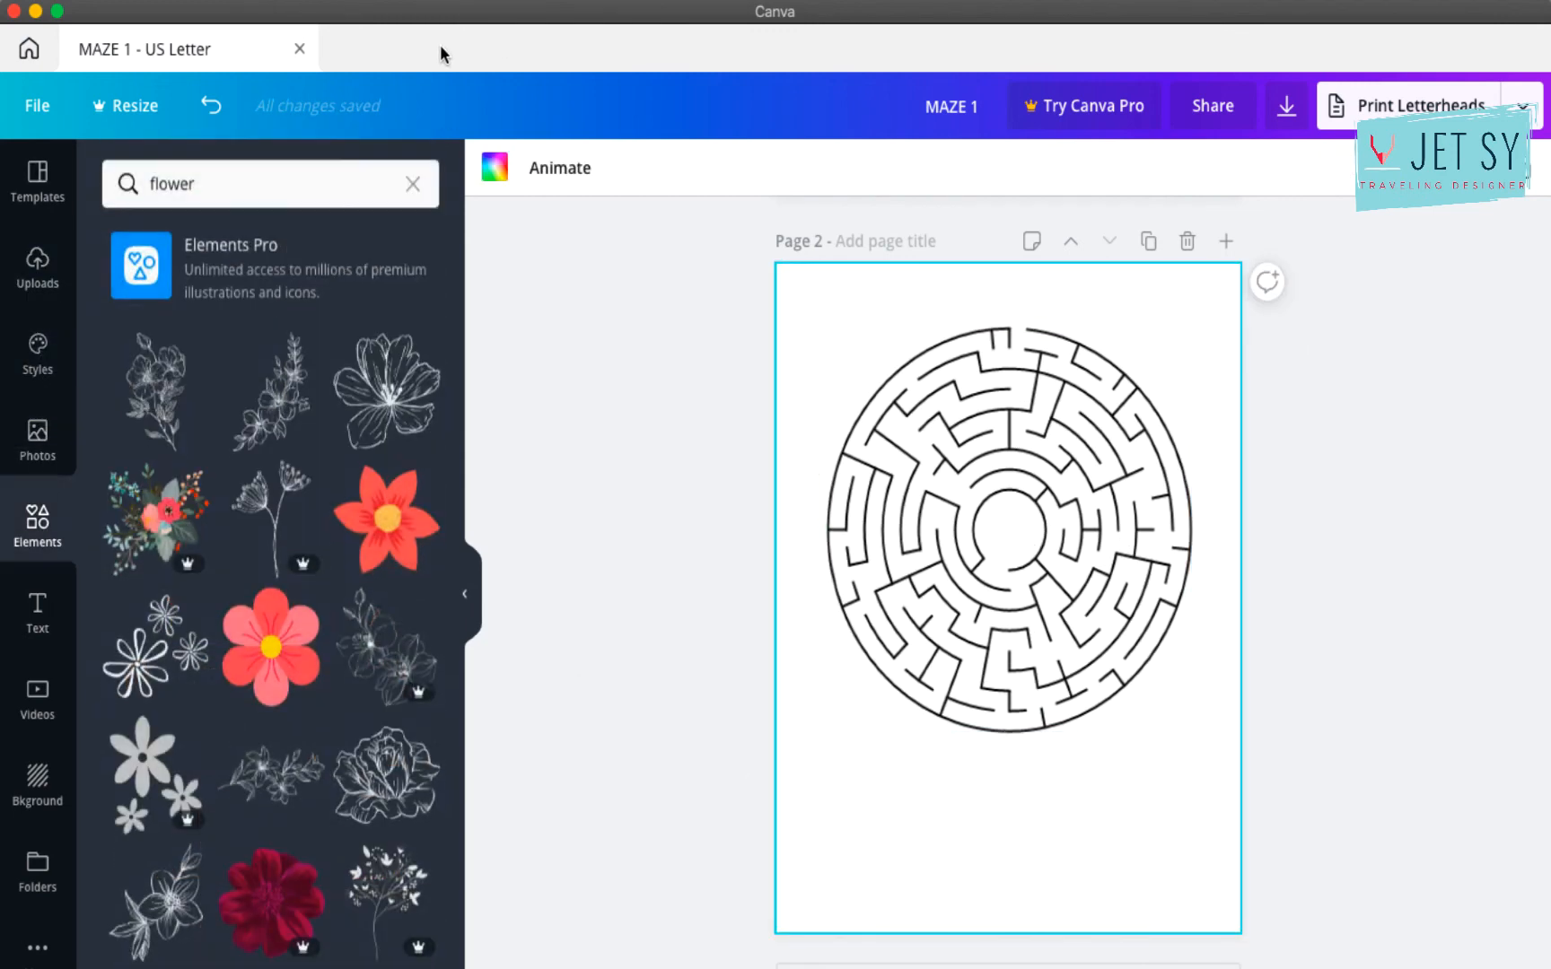
click(262, 192)
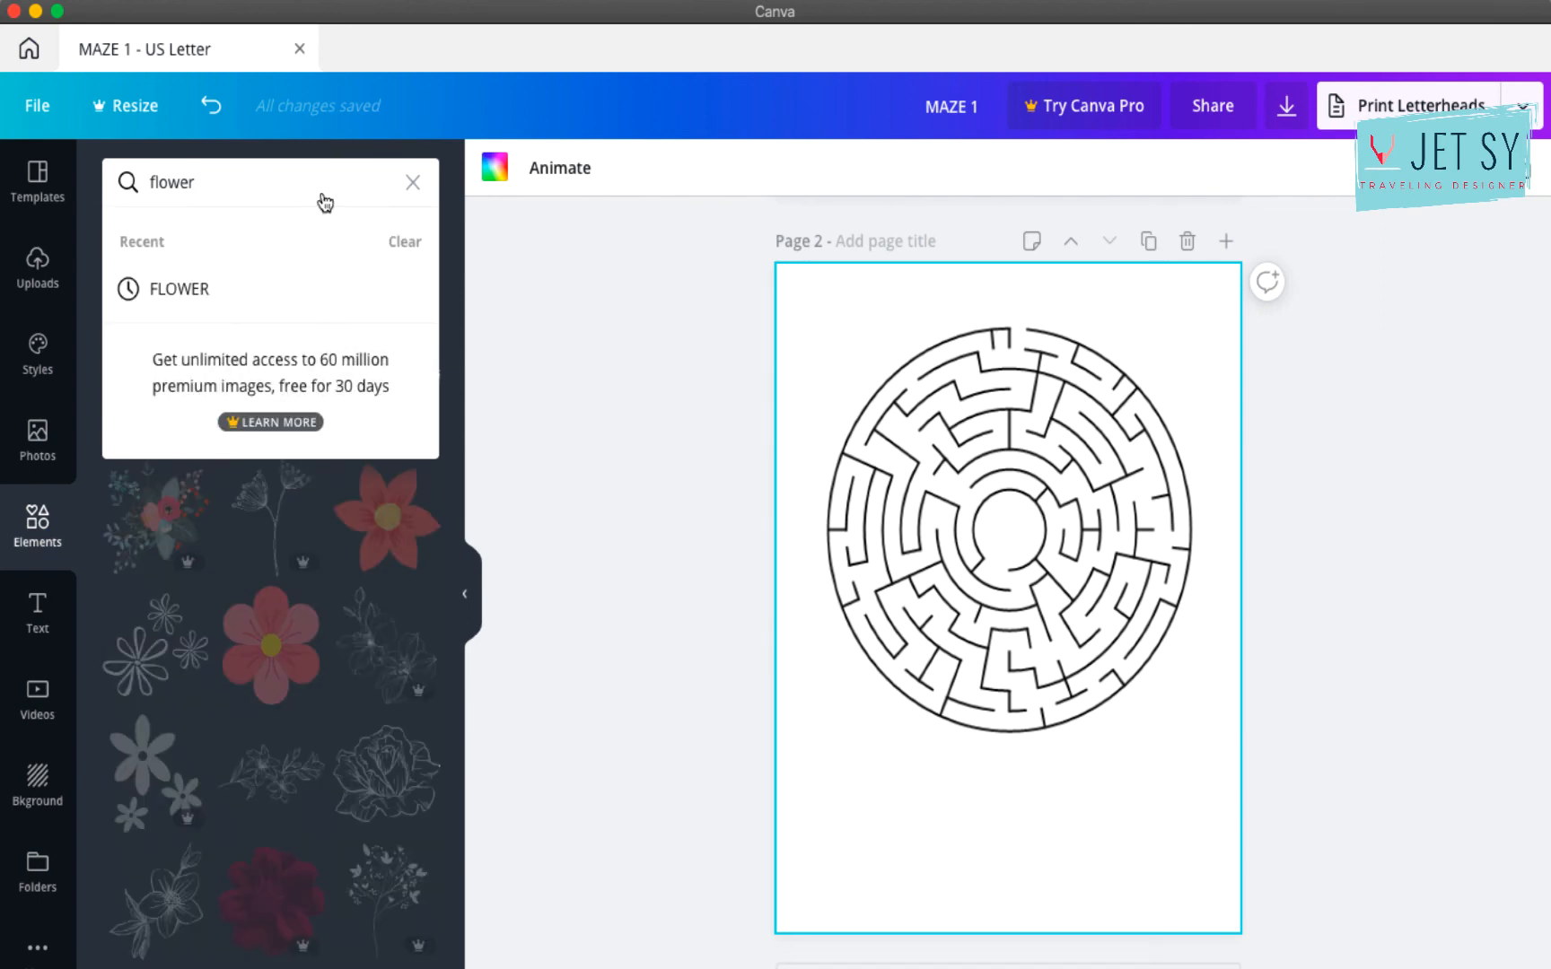
click(630, 485)
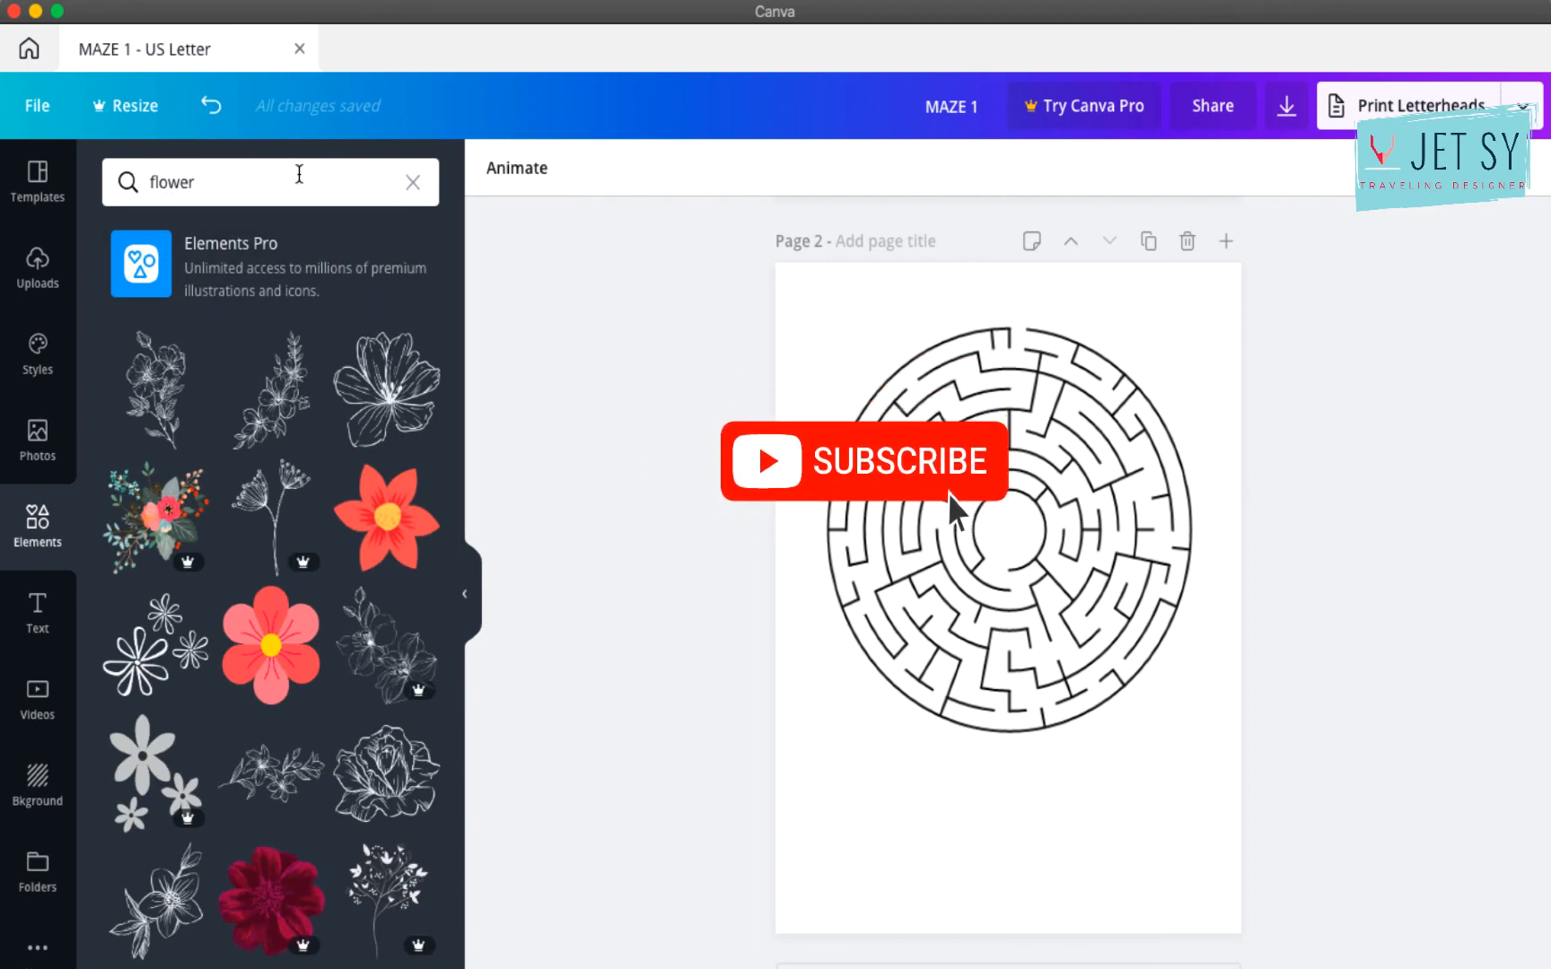
click(273, 392)
Step: Rotate the flower branch about 35° clockwise and position it below the round maze
drag(1070, 614, 1194, 760)
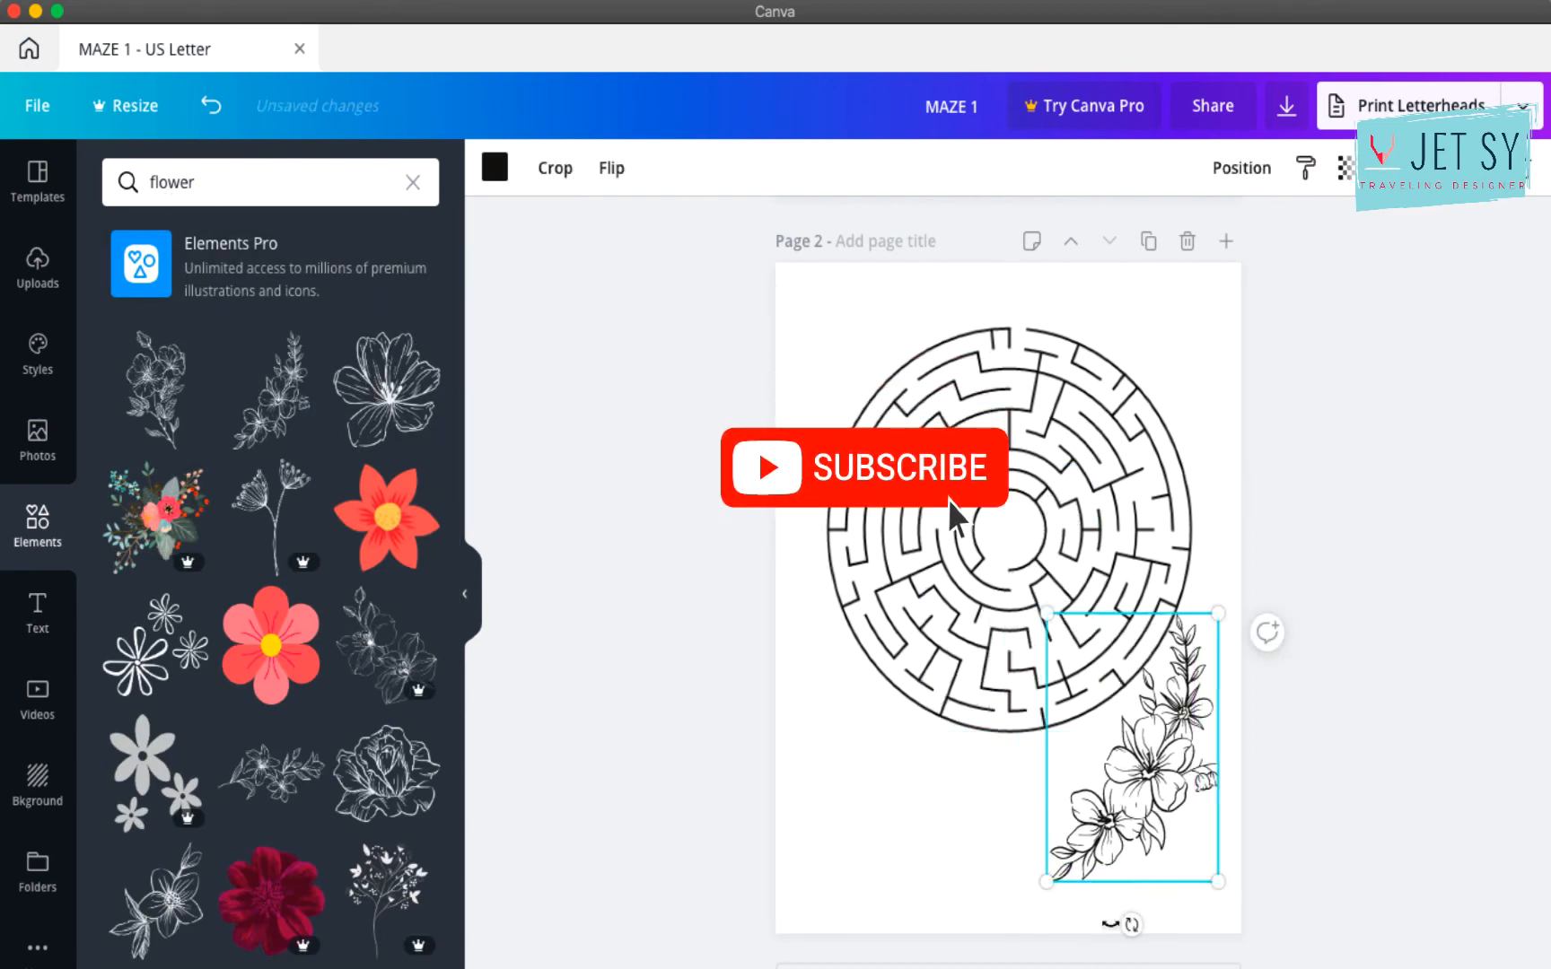
drag(1131, 924, 1014, 917)
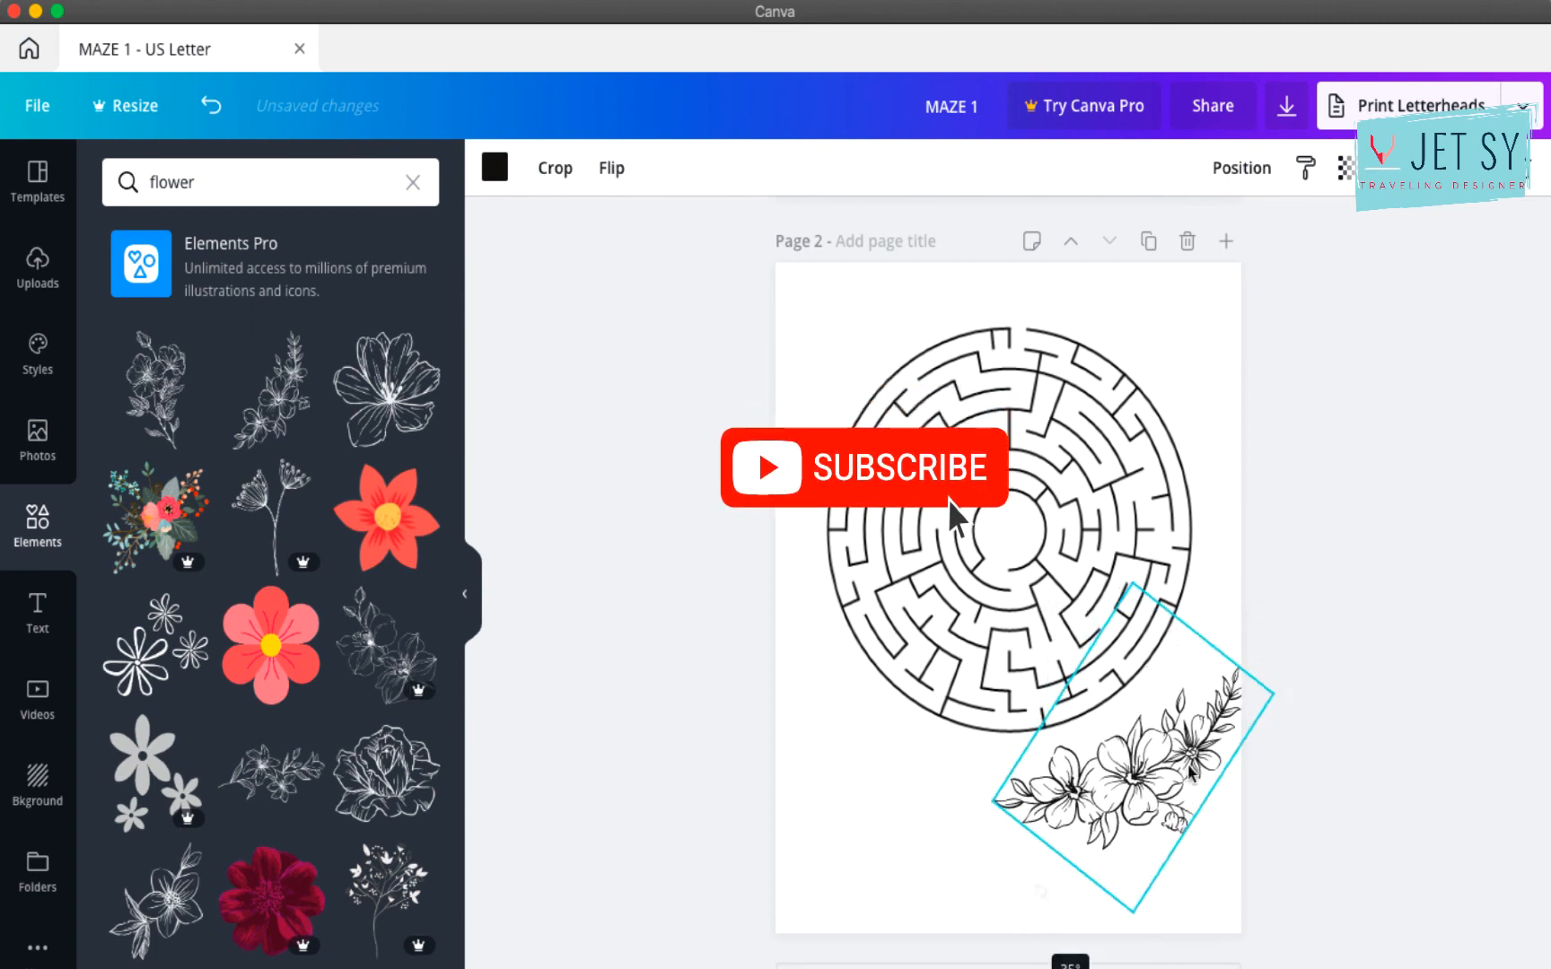
drag(1191, 772, 1113, 799)
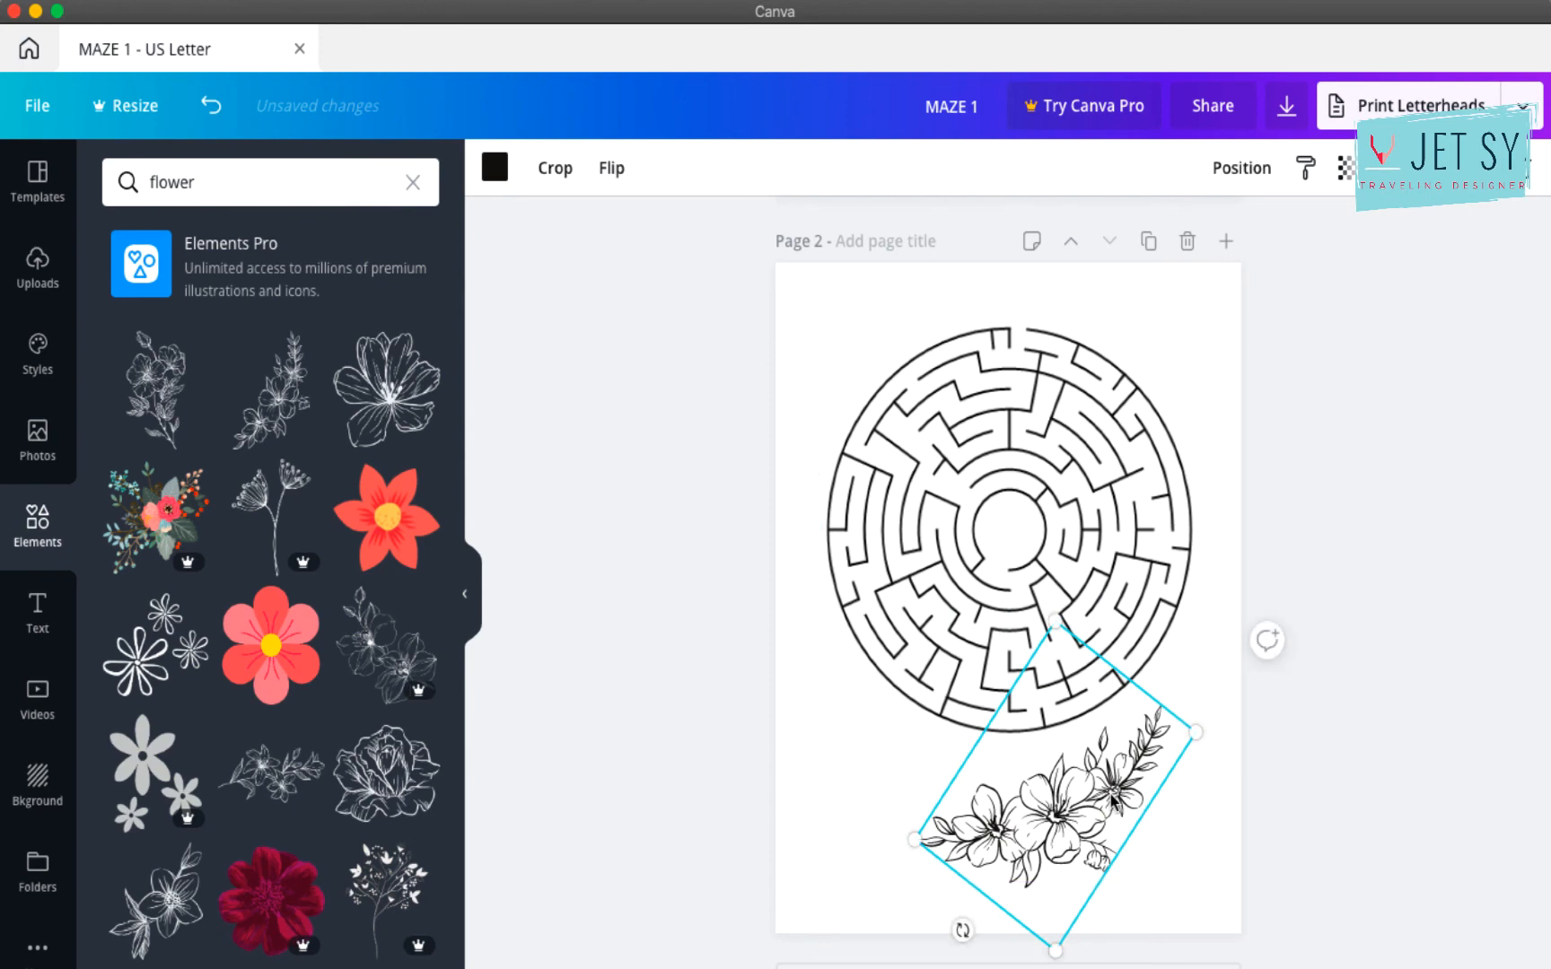
click(1338, 763)
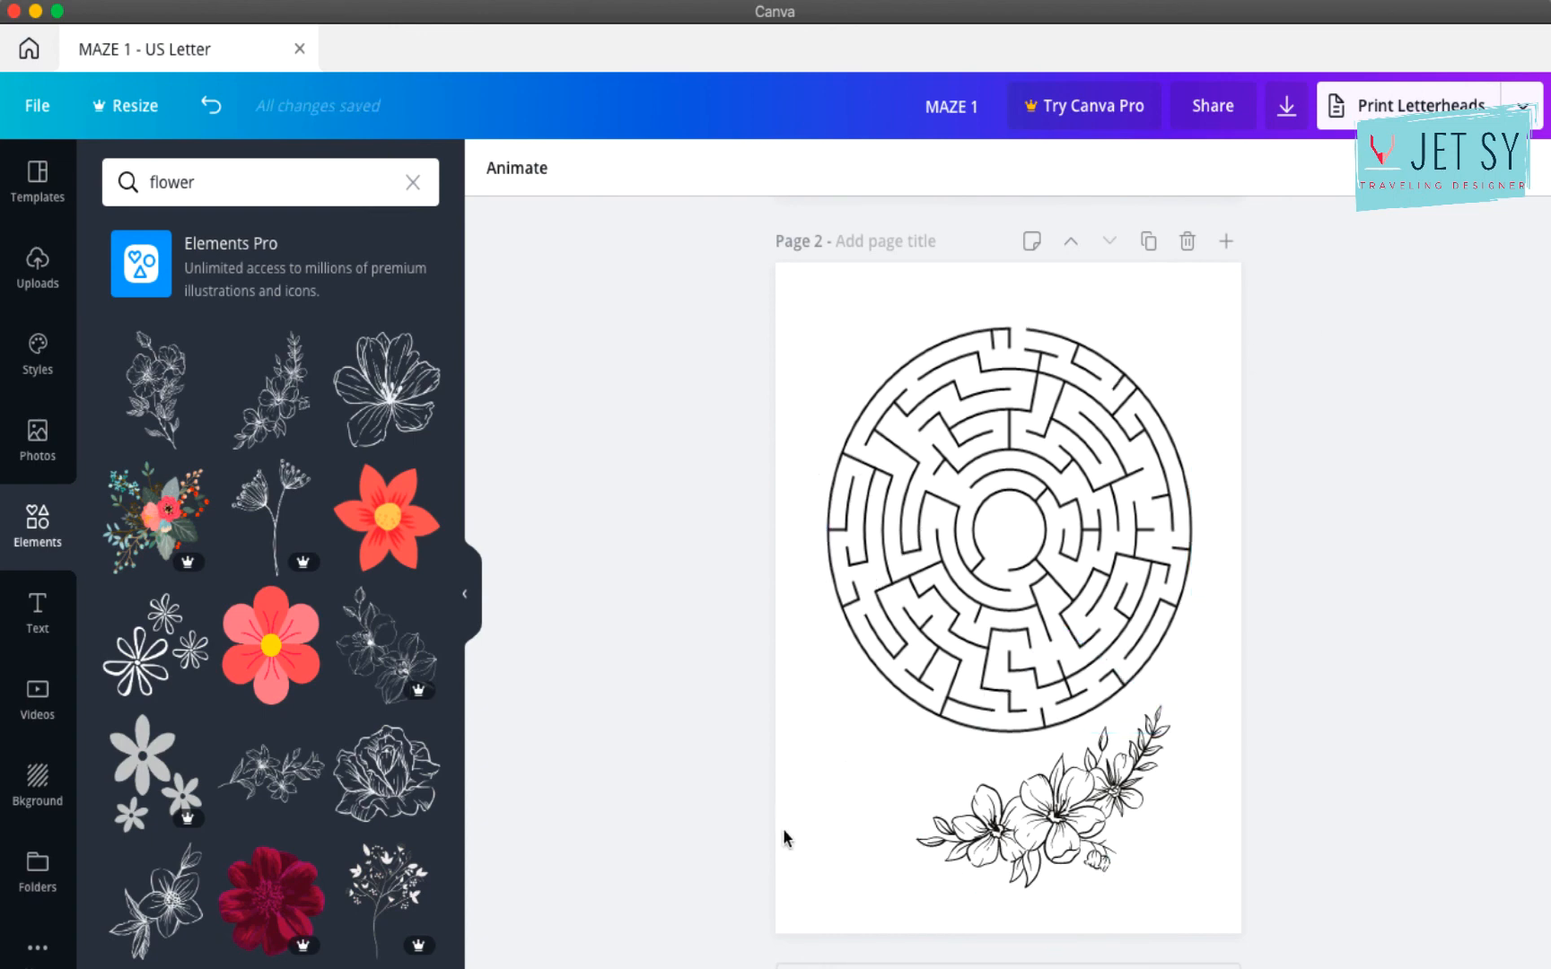
click(1523, 106)
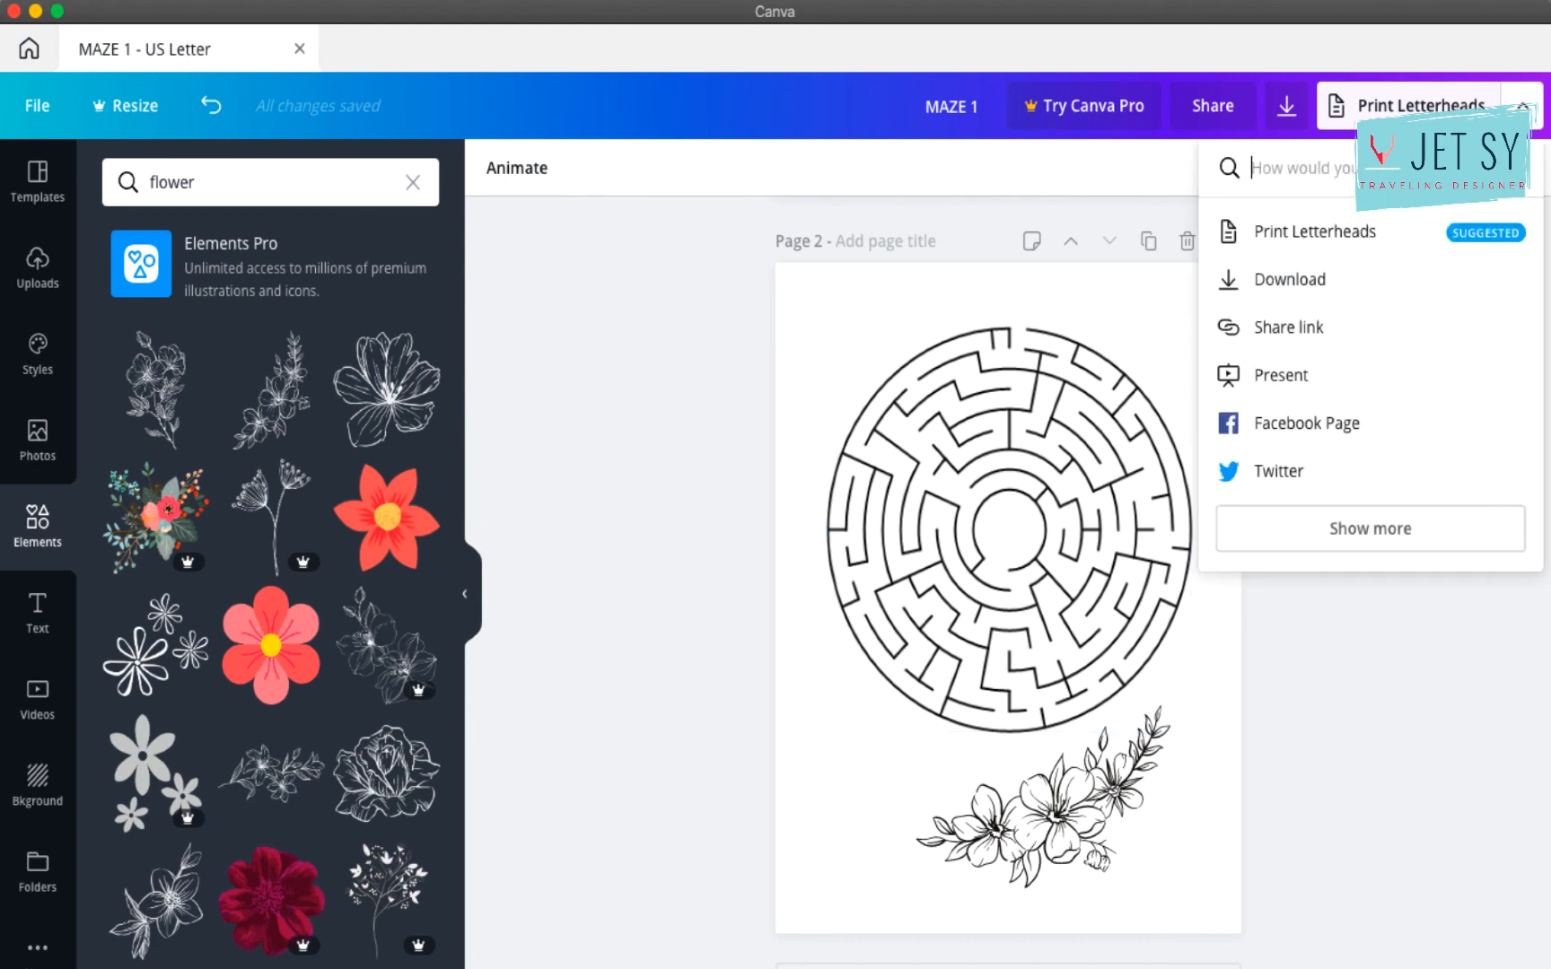
click(584, 441)
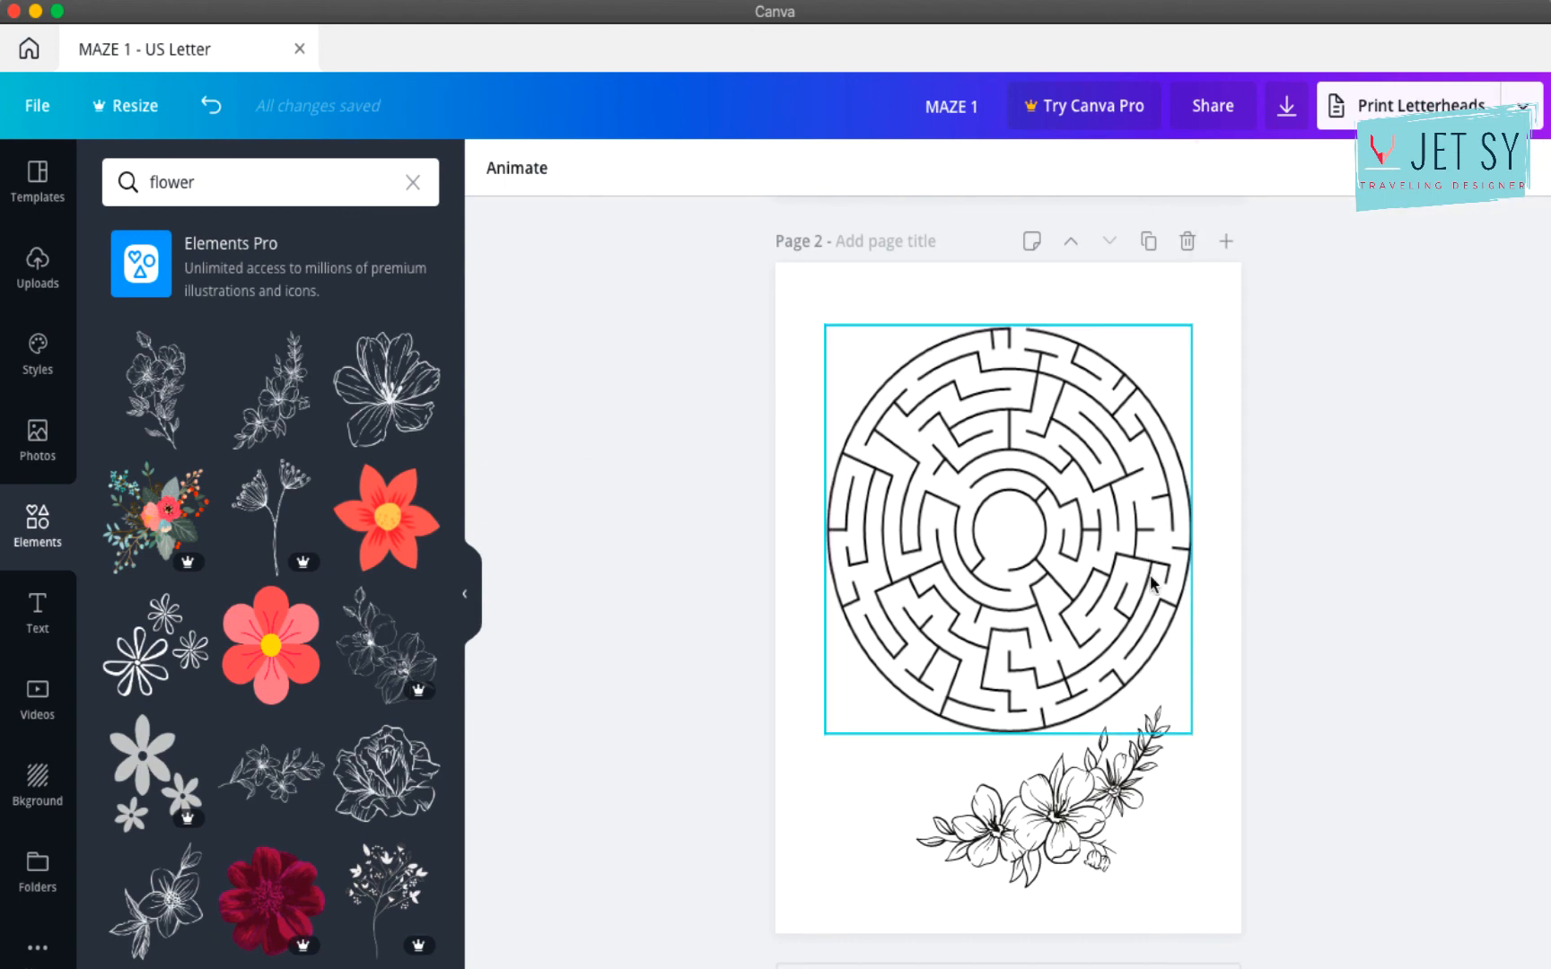
Step: Add a third page and place the uploaded round maze with the red solution path on it
click(1064, 966)
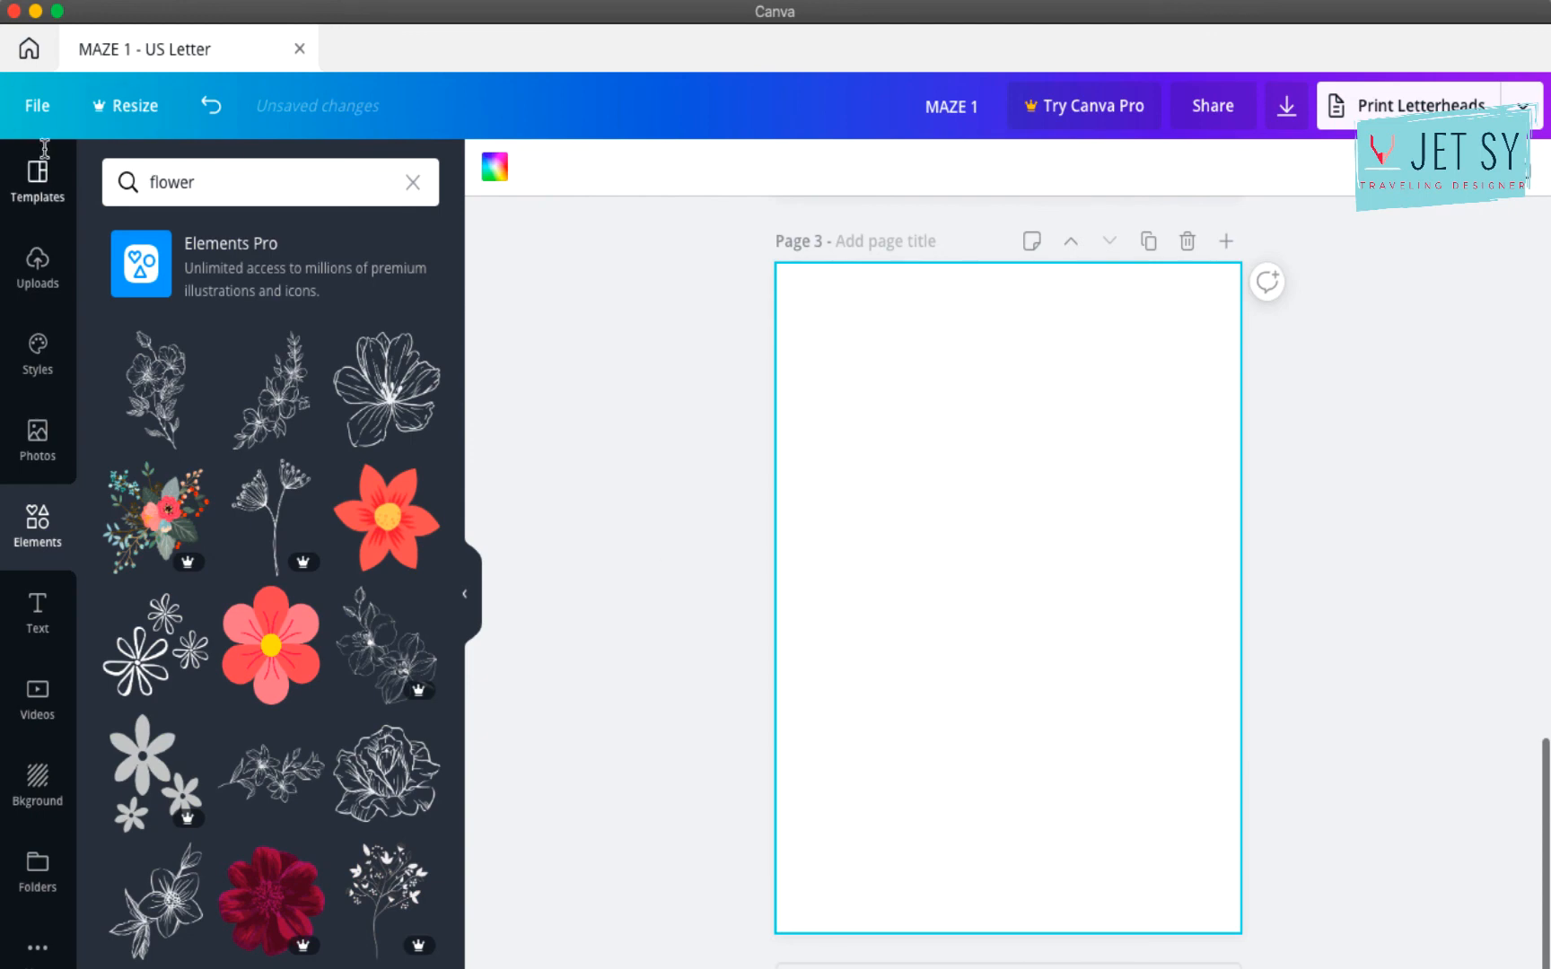
click(42, 278)
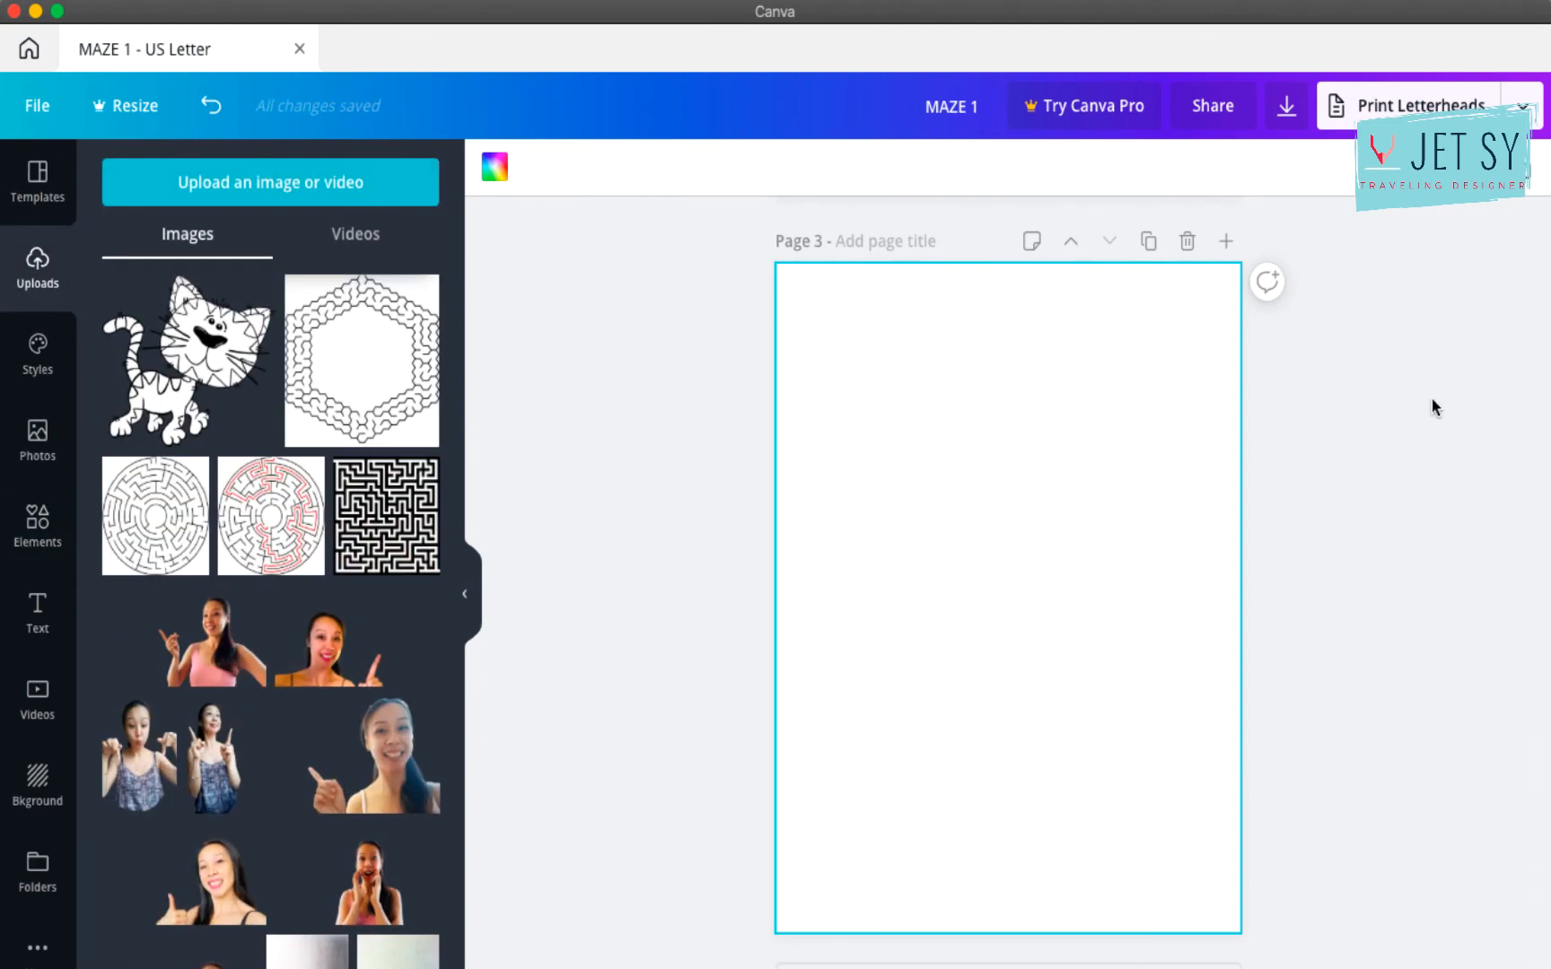
click(236, 484)
Step: Shrink the solved round maze to about 40% of the page width and place it in the upper-left area of page 3
drag(1065, 658, 1007, 516)
drag(1049, 575, 997, 519)
mouse_move(962, 440)
mouse_down()
mouse_move(1174, 423)
mouse_move(953, 468)
mouse_move(977, 450)
mouse_up()
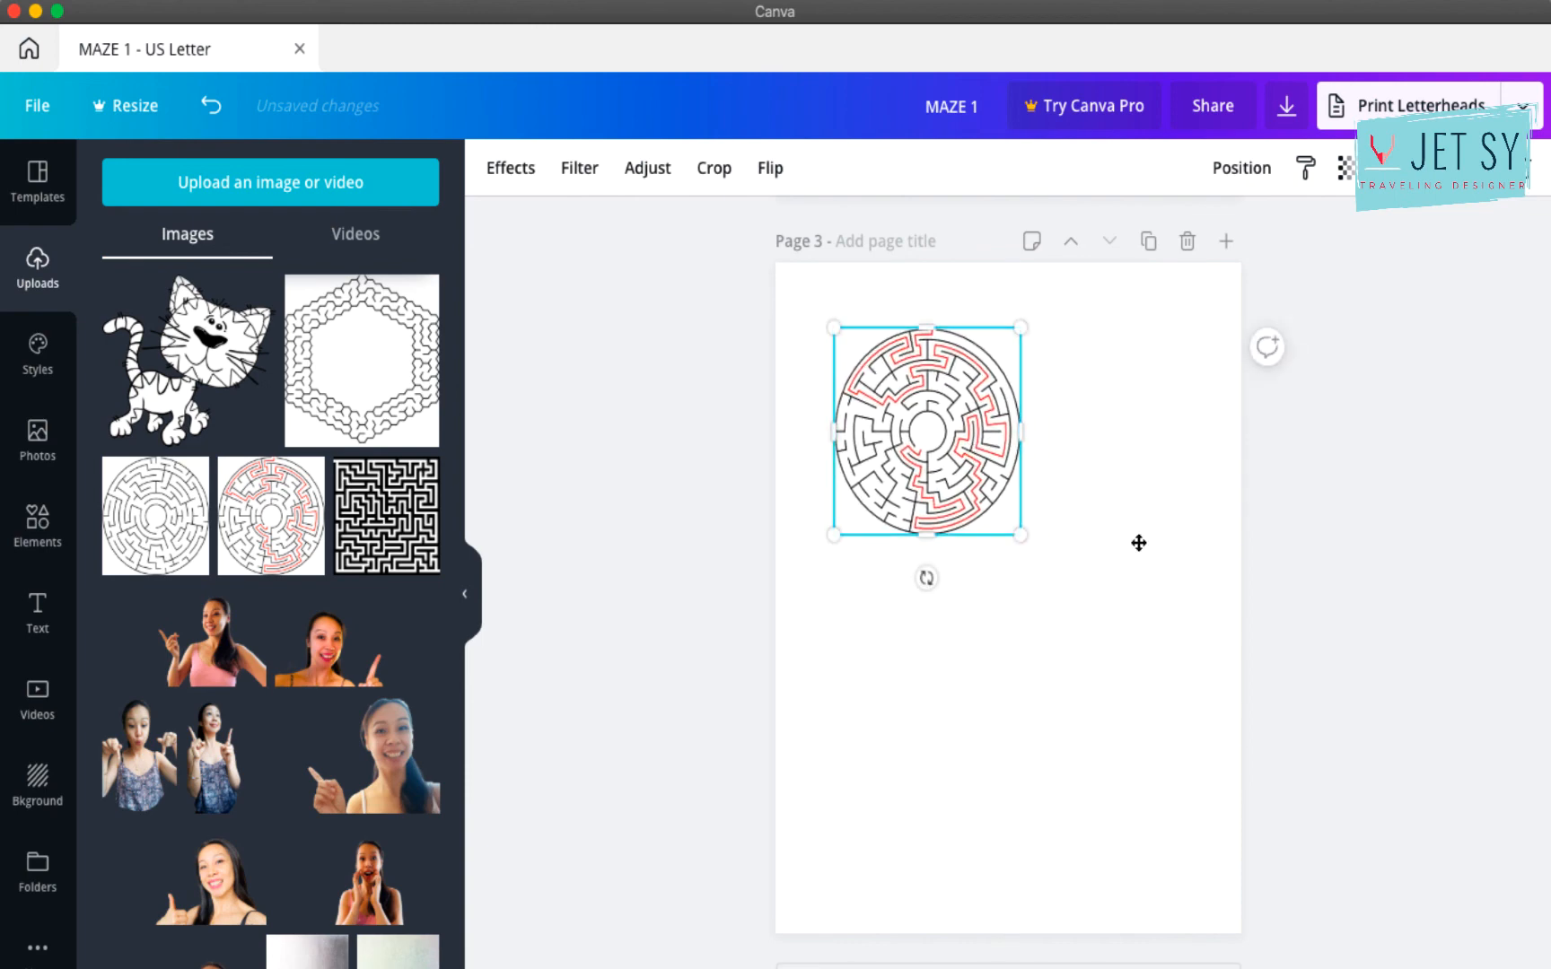
Step: Duplicate the solved round maze and place the copy below the original on page 3
key(super+d)
drag(1135, 538, 984, 716)
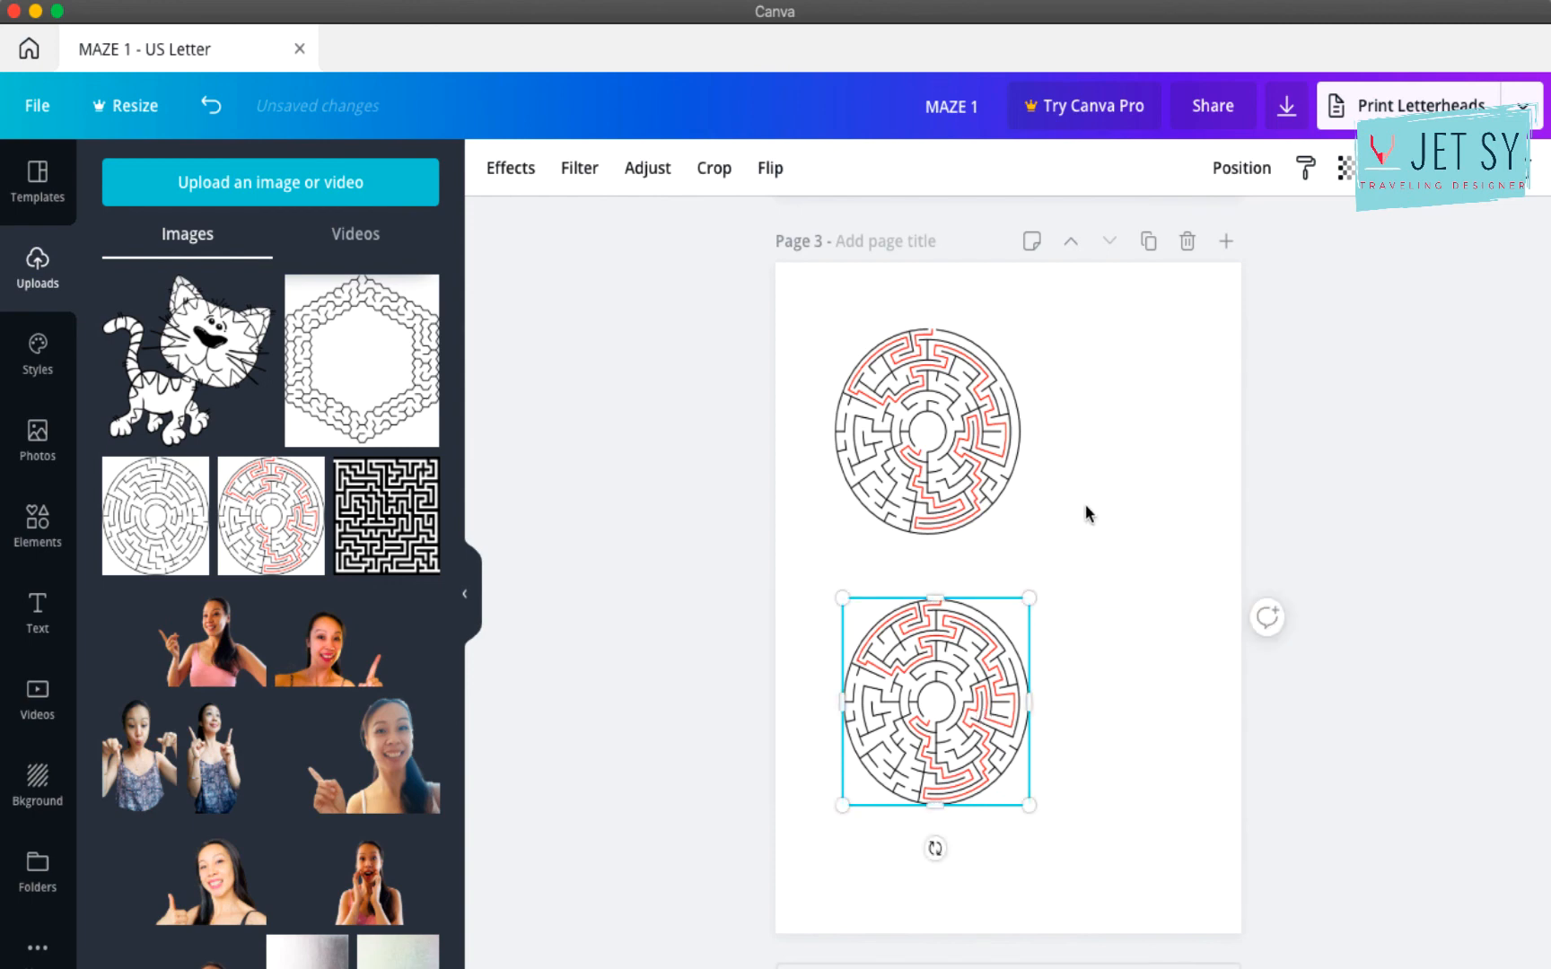
click(1066, 596)
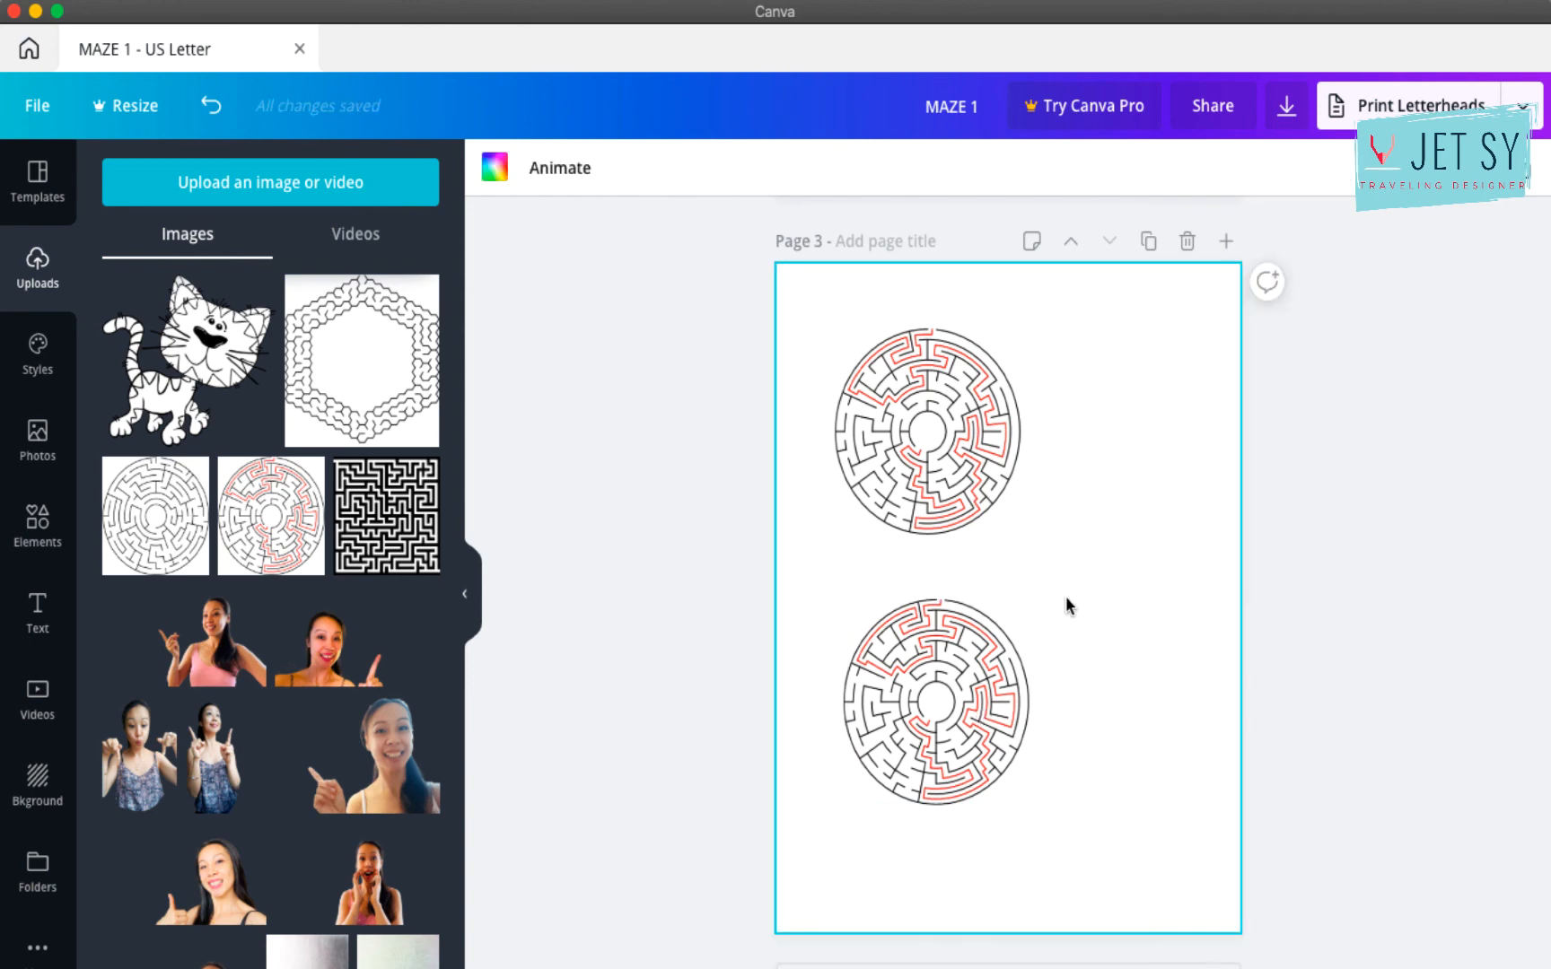